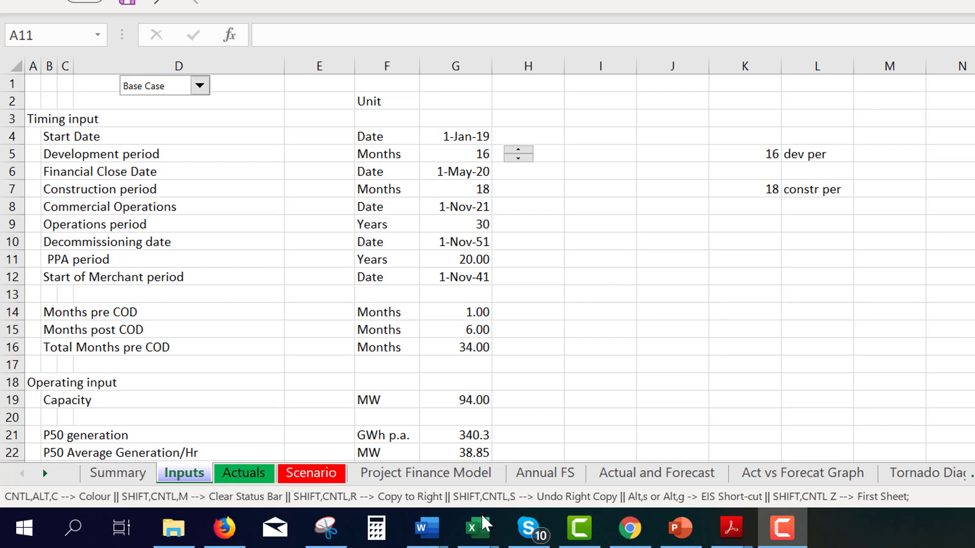
# Switch to the Generic Macros workbook and run Implement/Initialise on its Introduction sheet
pyautogui.moveTo(482, 521)
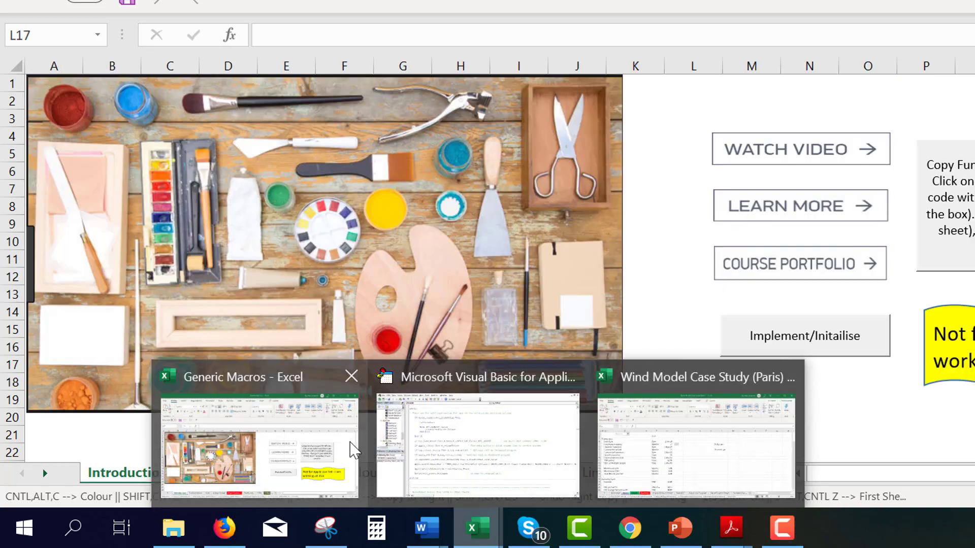
pyautogui.click(352, 447)
pyautogui.click(688, 397)
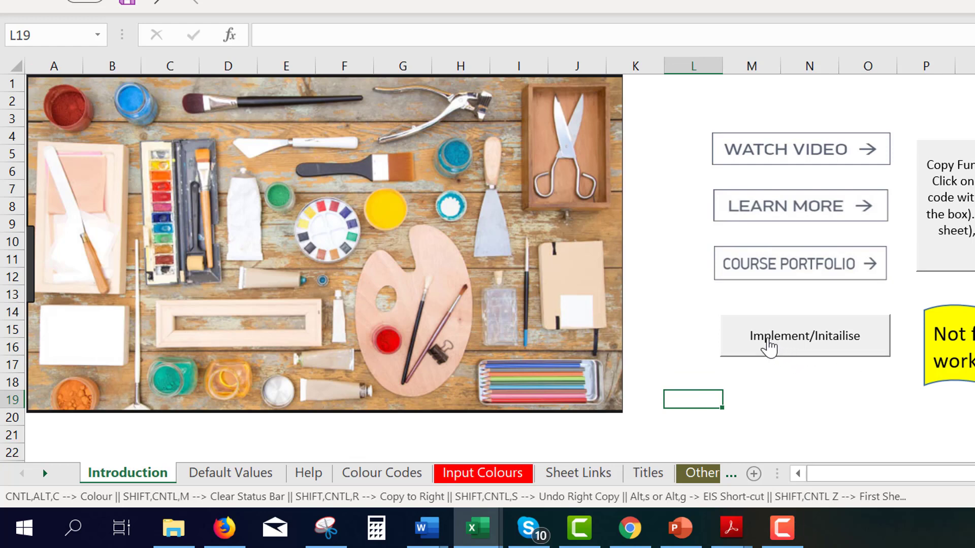
pyautogui.click(767, 342)
pyautogui.click(678, 313)
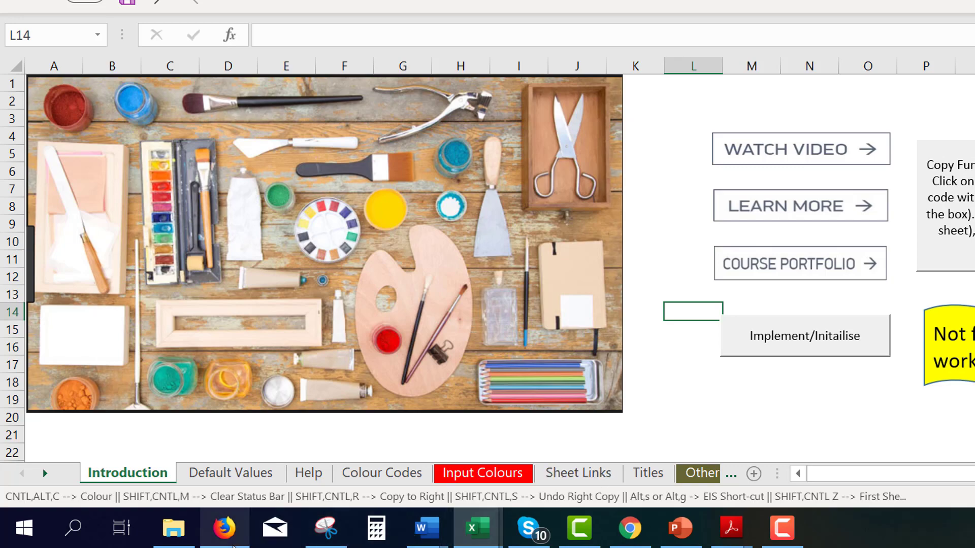
# Switch to Chrome and request the Generic Macro File with SHIFT,CNTL,R and CNTL, ALT, C from the edbodmer.com home page
pyautogui.click(629, 528)
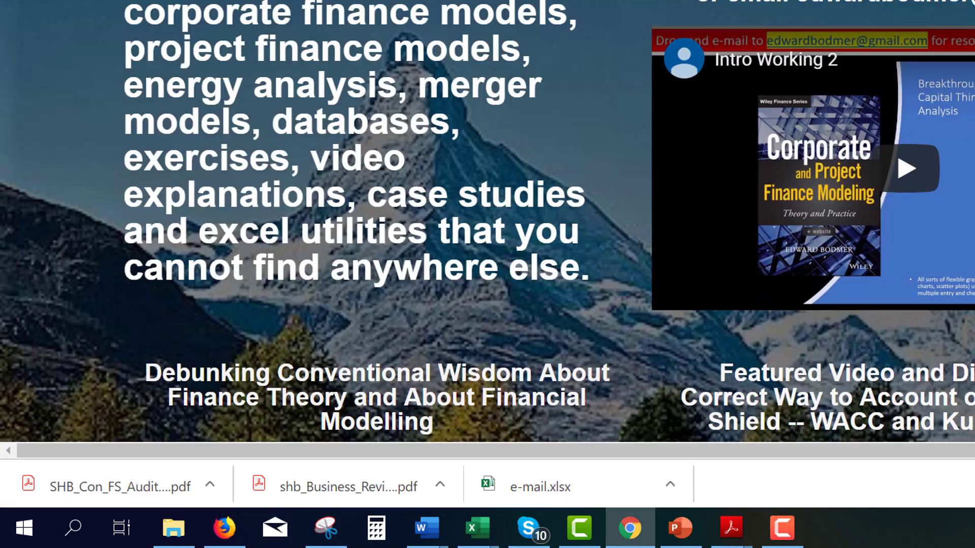
pyautogui.scroll(-15, 198, 129)
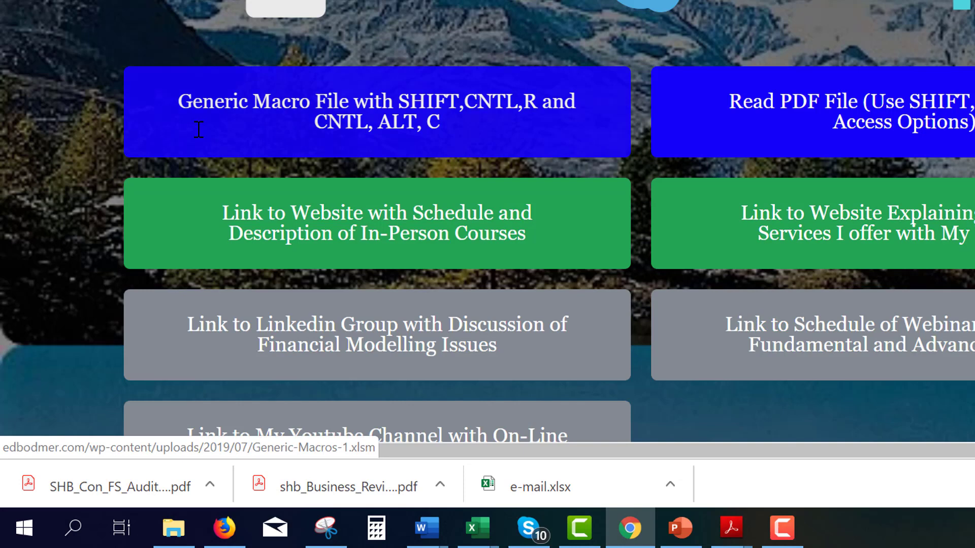
pyautogui.click(198, 129)
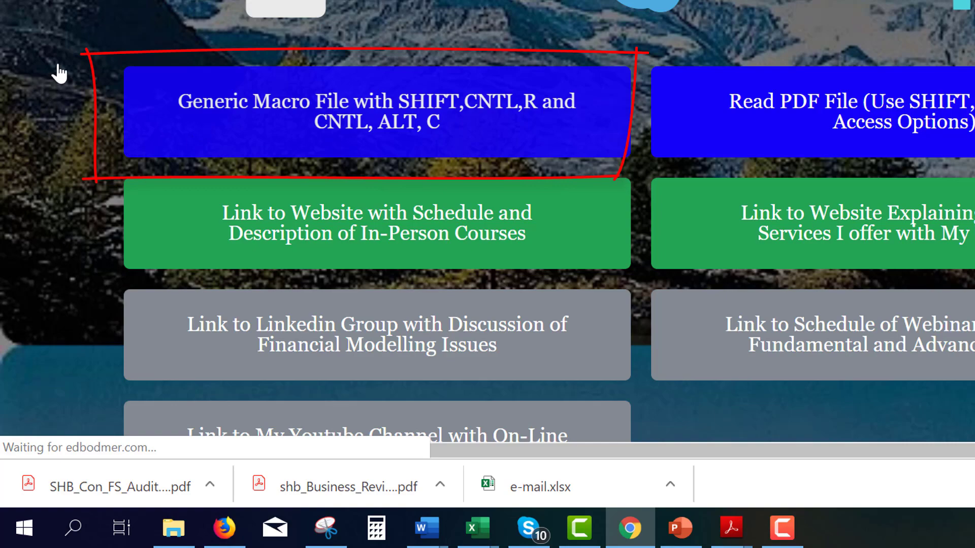
pyautogui.scroll(-3, 57, 62)
pyautogui.scroll(-7, 57, 62)
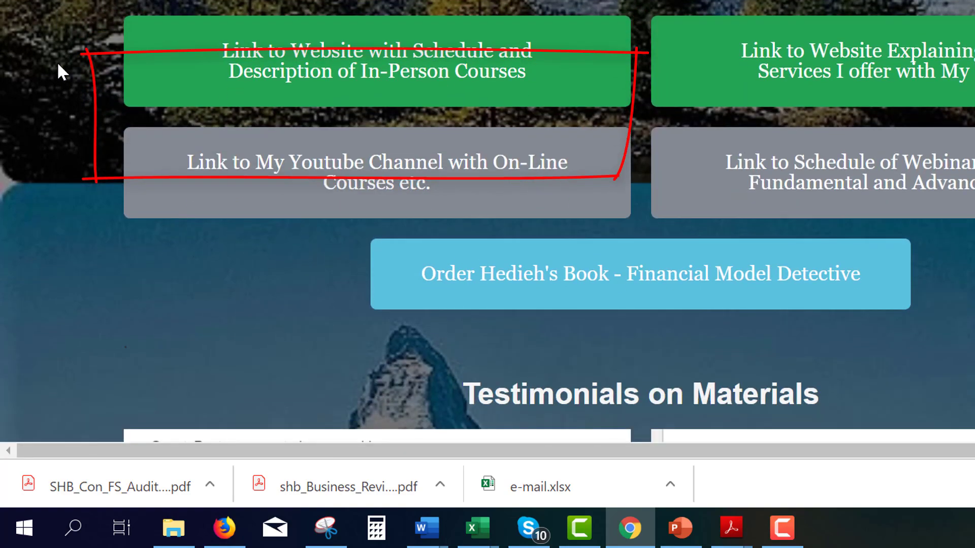
pyautogui.scroll(8, 57, 62)
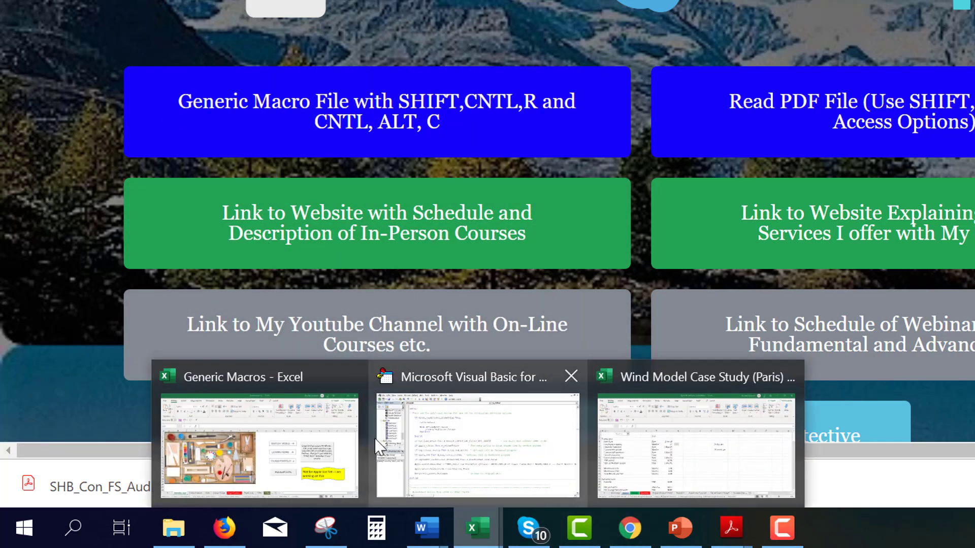
# Return to the Wind Model Case Study workbook, select cell A10 on the Inputs sheet and open the macro's colouring options form
pyautogui.click(668, 474)
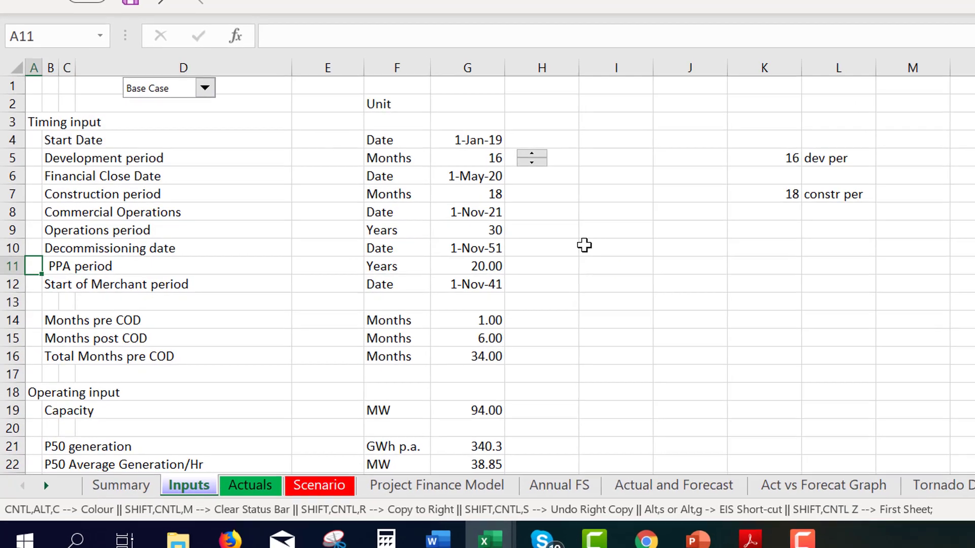
pyautogui.click(584, 245)
pyautogui.press('Left')
pyautogui.press('Left')
pyautogui.press('Left')
pyautogui.press('Left')
pyautogui.press('Left')
pyautogui.press('Left')
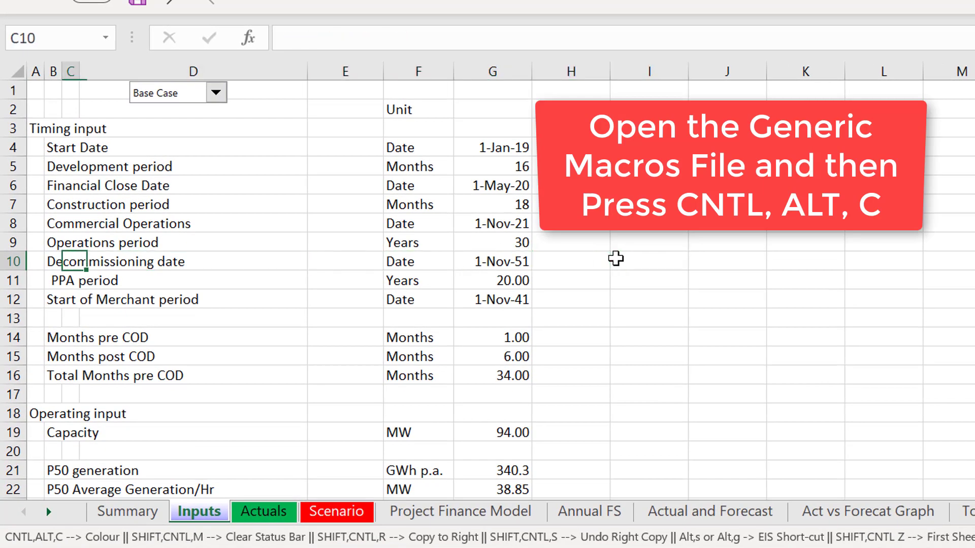
pyautogui.press('Left')
pyautogui.press('Left')
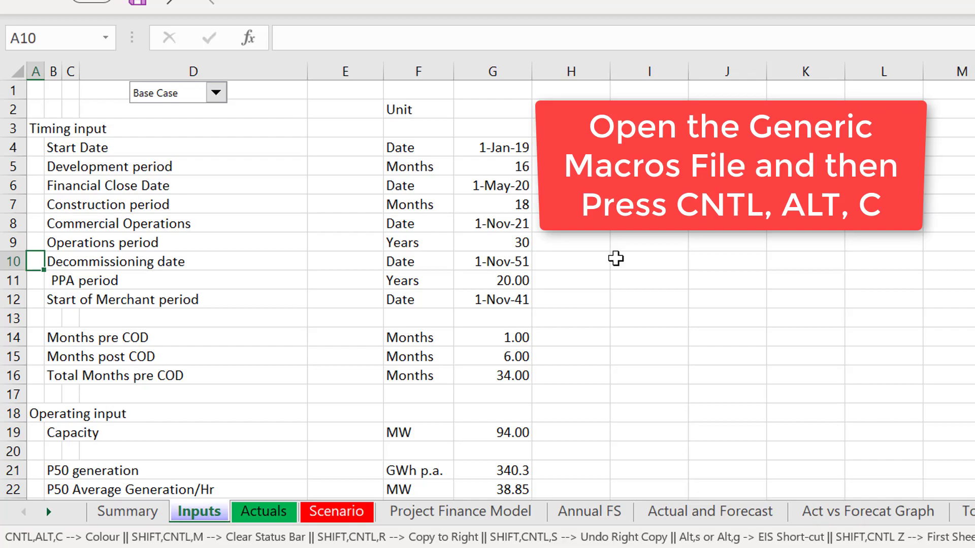
pyautogui.hotkey('ctrl', 'alt', 'c')
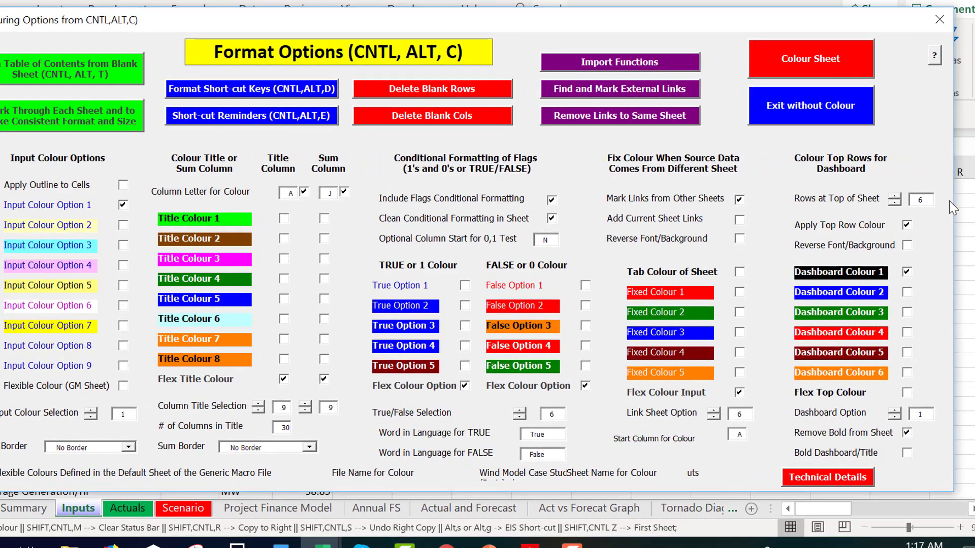
# Turn off the top-row, title-column and sum-column colouring, and colour the Inputs sheet with Input Colour Option 1
pyautogui.click(911, 227)
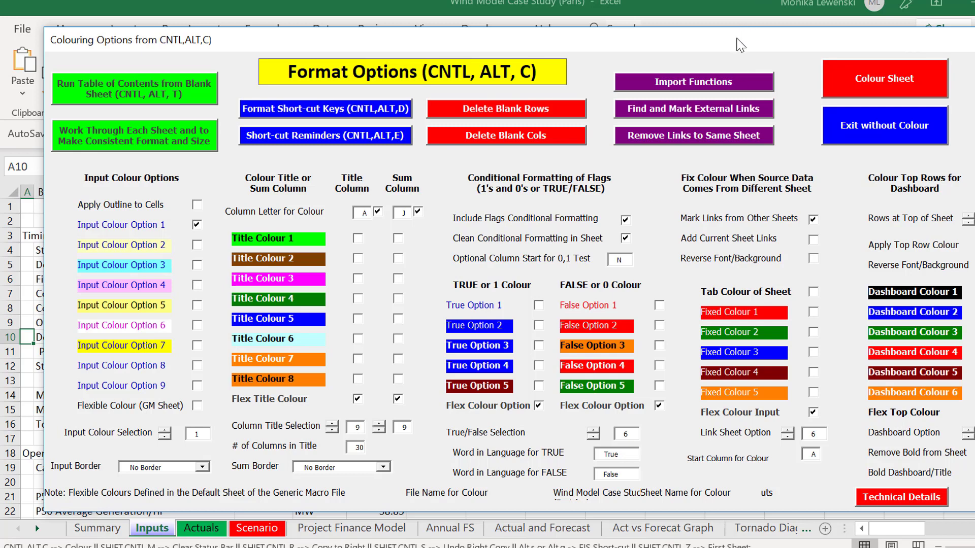
pyautogui.moveTo(737, 38); pyautogui.dragTo(732, 370)
pyautogui.moveTo(730, 407)
pyautogui.mouseDown()
pyautogui.moveTo(748, 452)
pyautogui.moveTo(751, 431)
pyautogui.moveTo(744, 457)
pyautogui.moveTo(718, 452)
pyautogui.moveTo(726, 285)
pyautogui.moveTo(687, 455)
pyautogui.moveTo(723, 392)
pyautogui.moveTo(716, 420)
pyautogui.mouseUp()
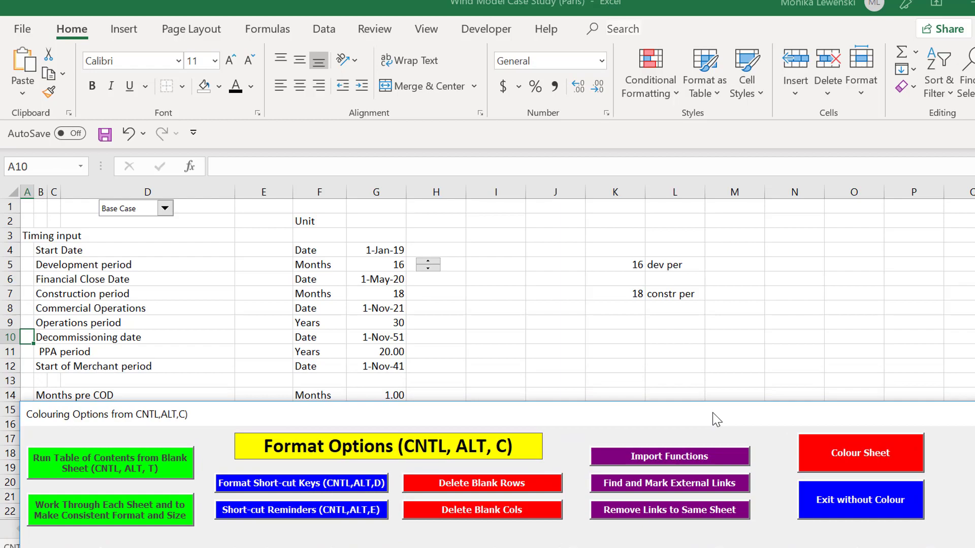
pyautogui.moveTo(717, 420); pyautogui.dragTo(832, 39)
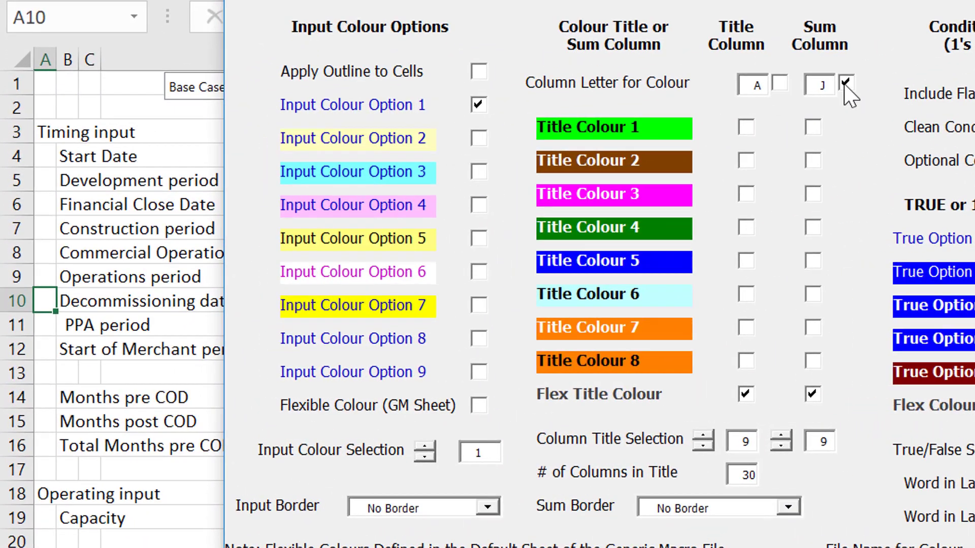
pyautogui.click(846, 83)
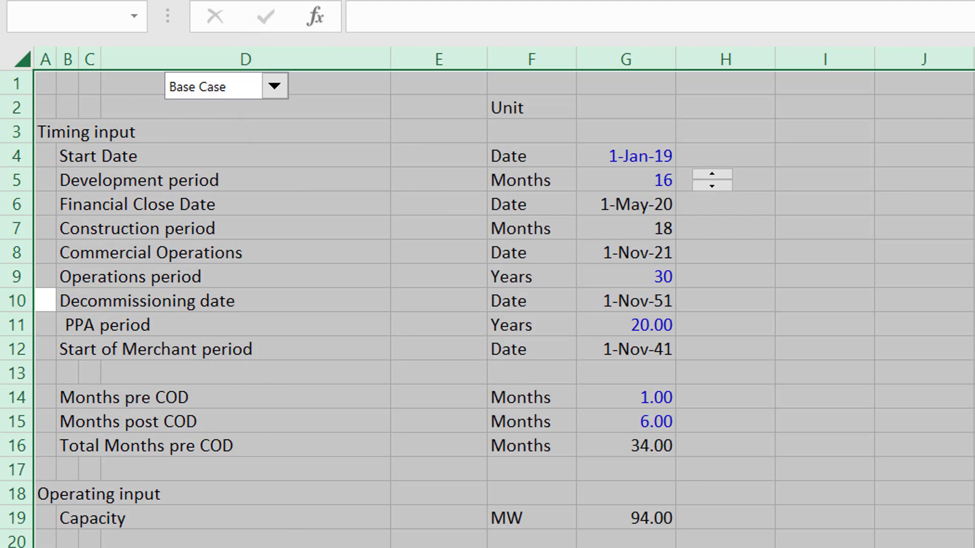
pyautogui.click(633, 170)
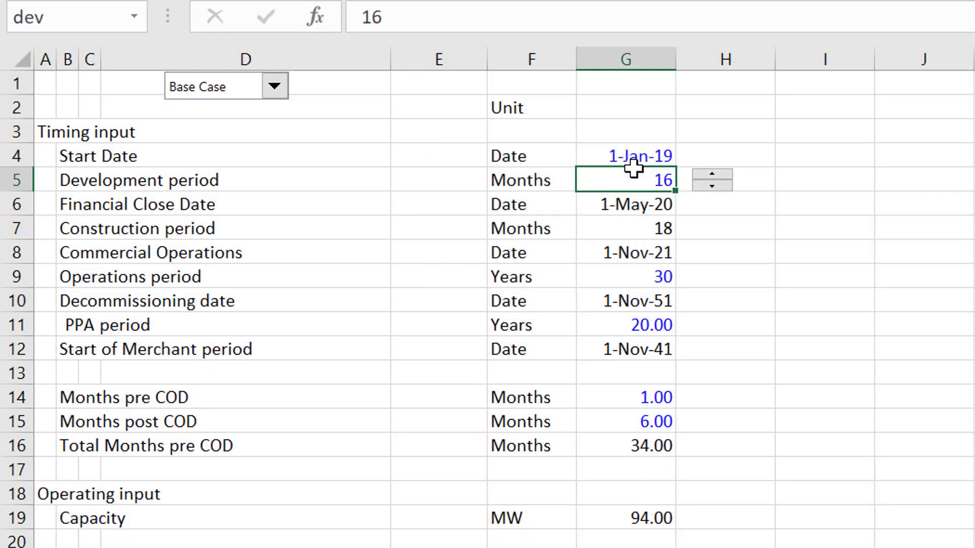
# Recolour the Inputs sheet with Input Colour Option 2 from the colouring options form
pyautogui.click(633, 169)
pyautogui.hotkey('ctrl', 'alt', 'c')
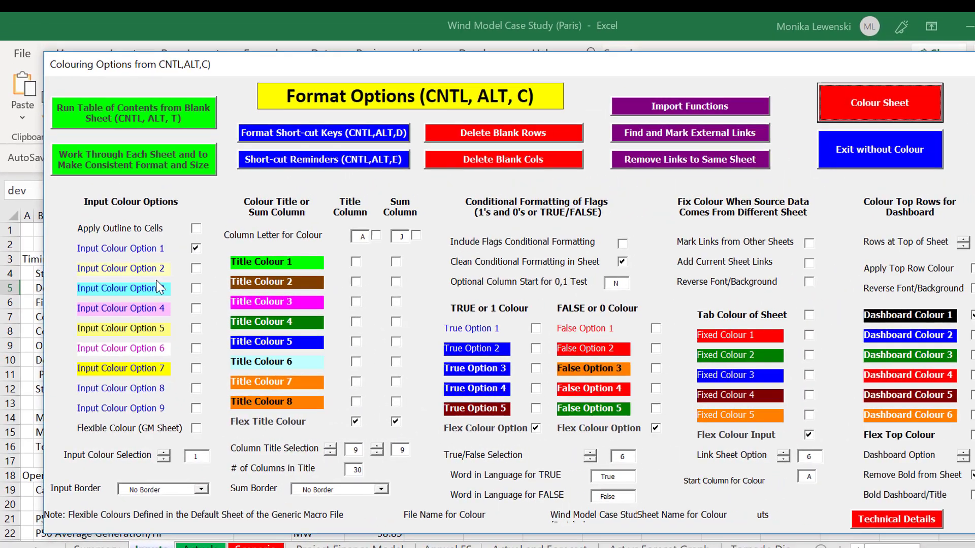
pyautogui.click(197, 269)
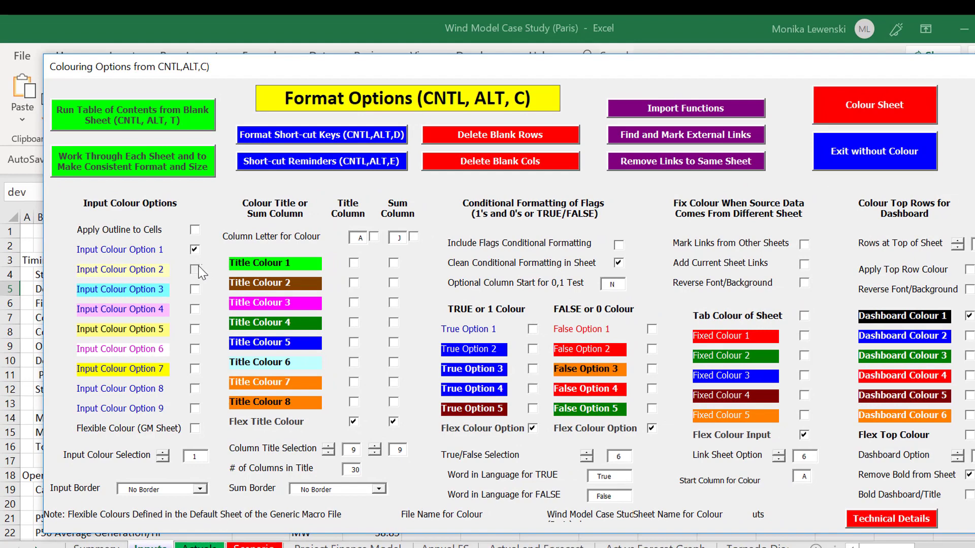
pyautogui.click(869, 120)
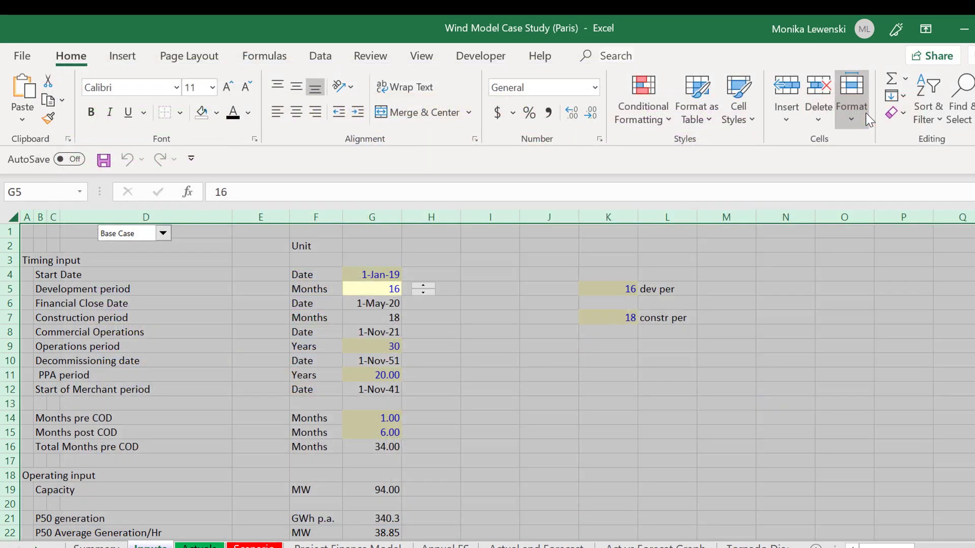
pyautogui.click(437, 383)
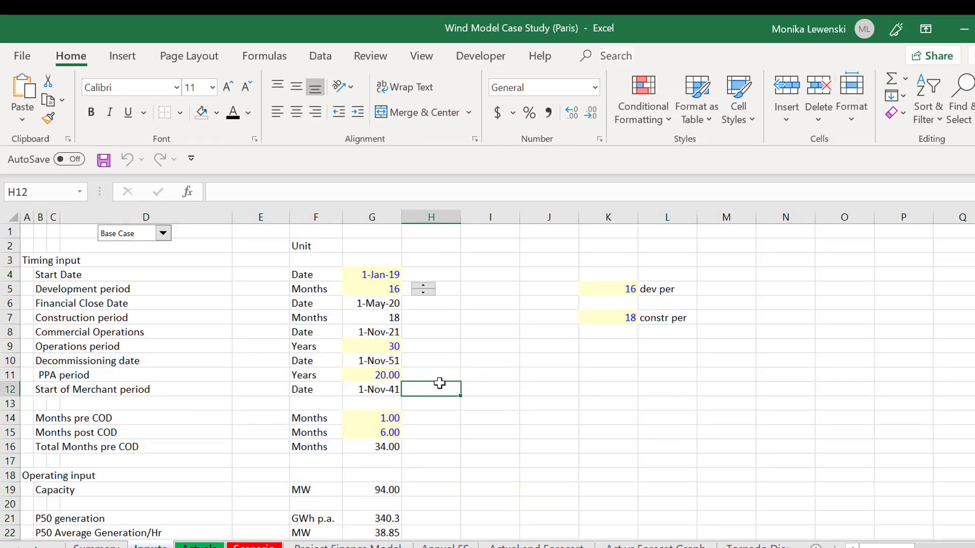
# Switch to the Generic Macros workbook and show the colour option lists in the upper rows of the Default Values sheet
pyautogui.hotkey('alt', 'Tab')
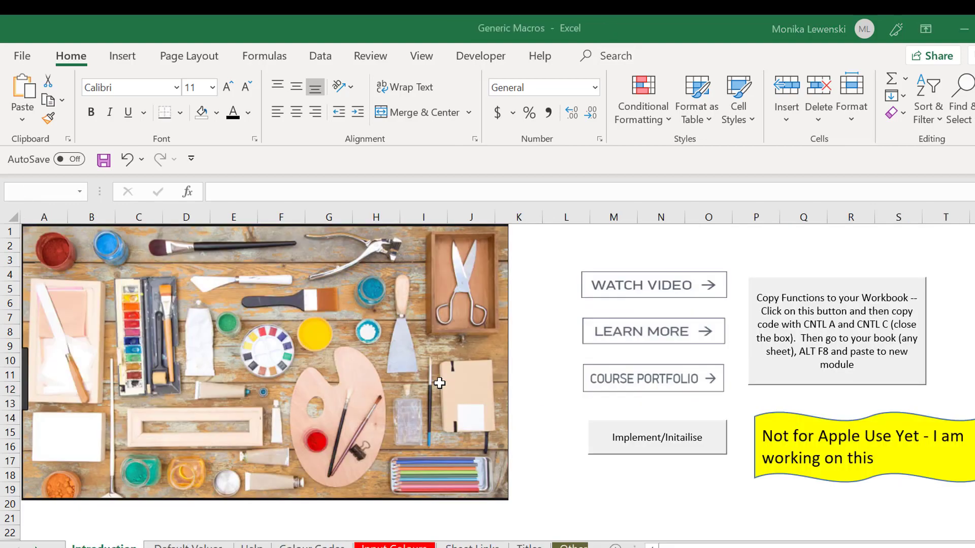
pyautogui.hotkey('ctrl', 'pagedown')
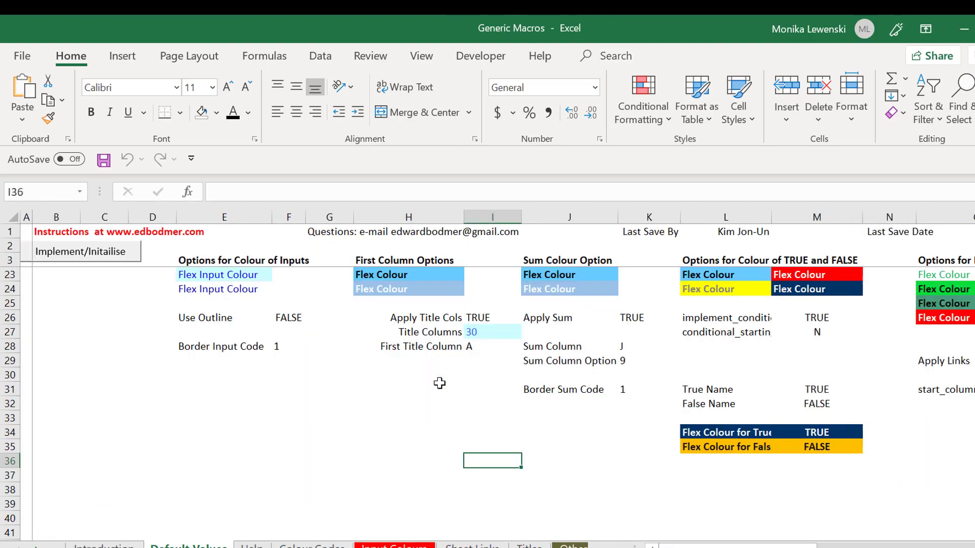
pyautogui.press('pageup')
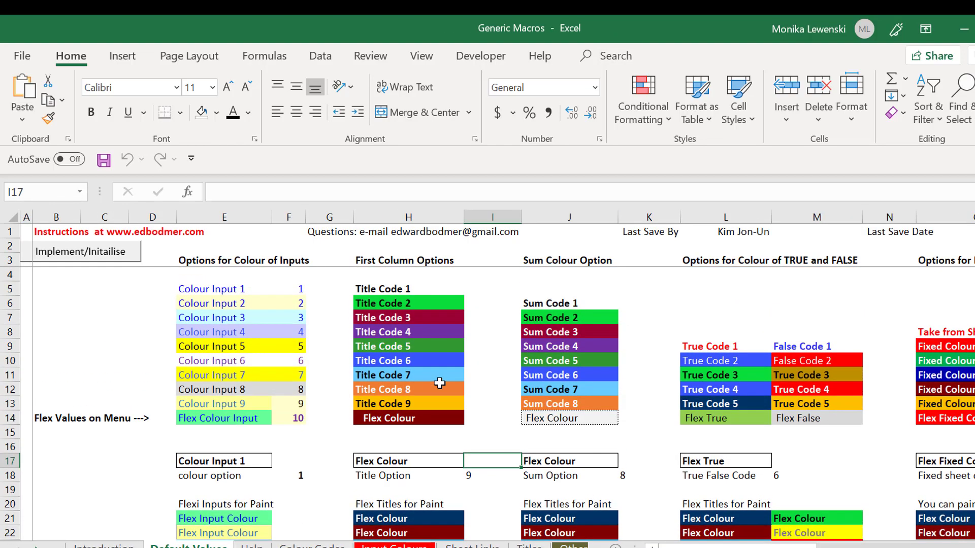
pyautogui.press('Left')
pyautogui.press('Left')
pyautogui.press('Left')
pyautogui.press('Left')
pyautogui.press('Left')
pyautogui.press('Left')
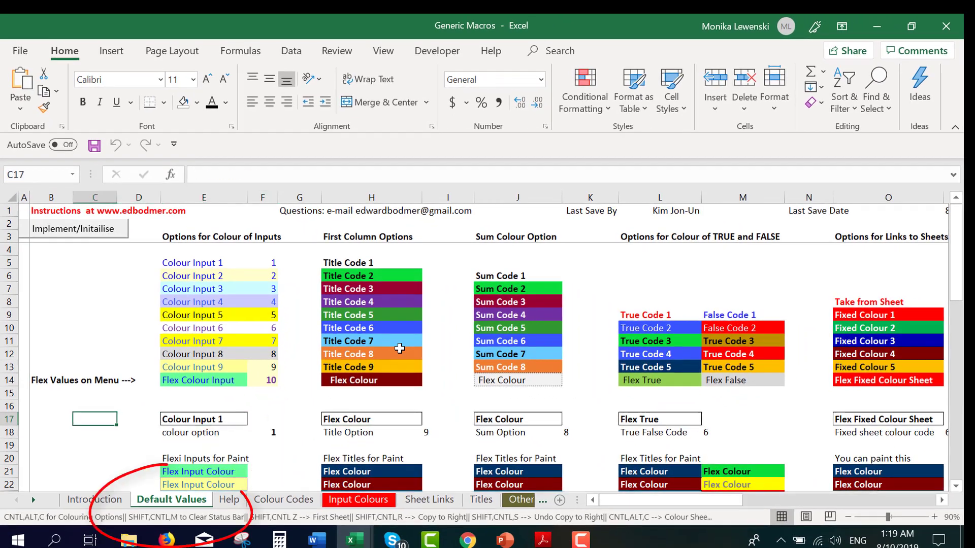
# Examine the numbered input colour options and the Flexi Inputs for Paint colours on the Default Values sheet
pyautogui.press('Down')
pyautogui.press('Down')
pyautogui.press('Down')
pyautogui.press('Down')
pyautogui.press('Down')
pyautogui.press('Down')
pyautogui.press('Down')
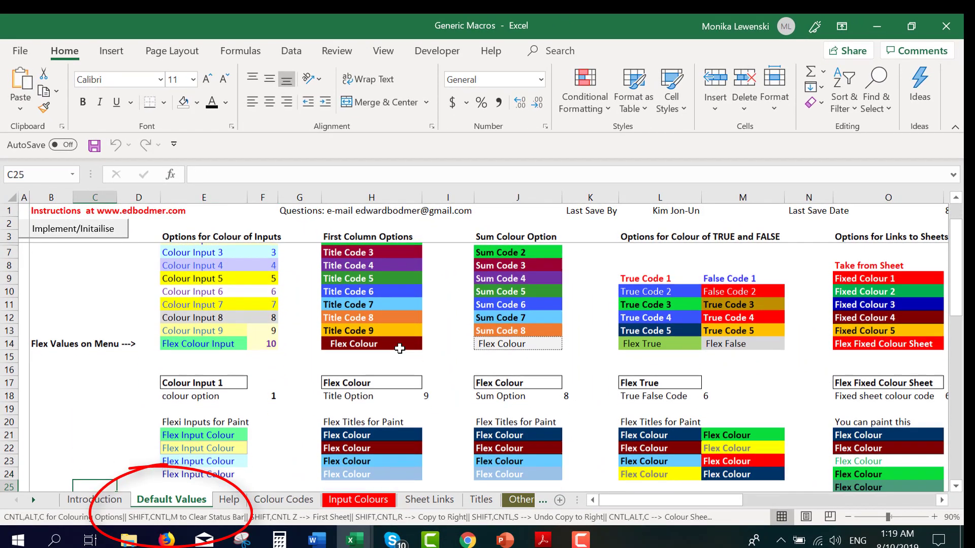
pyautogui.press('Up')
pyautogui.press('Right')
pyautogui.press('Right')
pyautogui.press('Right')
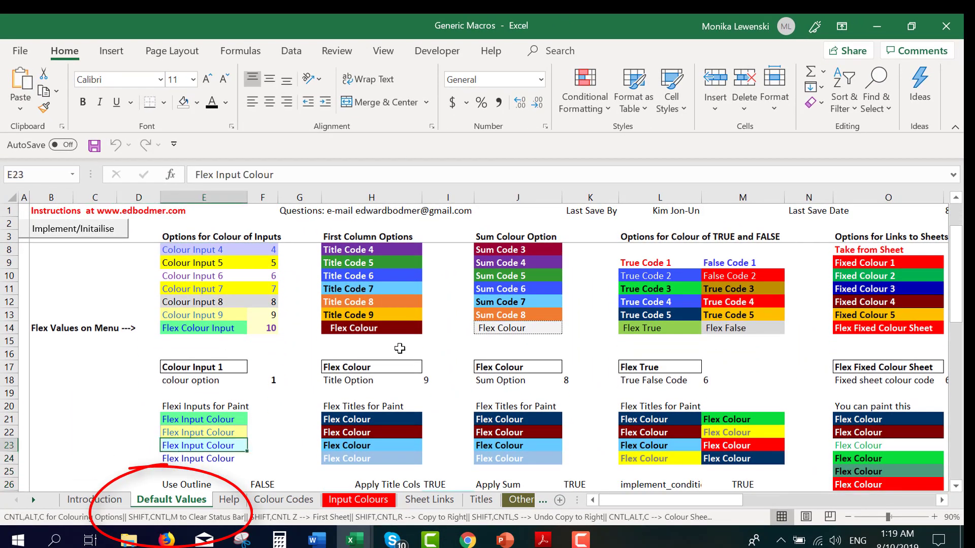
pyautogui.press('Left')
pyautogui.press('Up')
pyautogui.press('Up')
pyautogui.press('Up')
pyautogui.press('Up')
pyautogui.press('Up')
pyautogui.press('Up')
pyautogui.press('Up')
pyautogui.press('Up')
pyautogui.press('Up')
pyautogui.press('Up')
pyautogui.press('Up')
pyautogui.press('Up')
pyautogui.press('Up')
pyautogui.press('Up')
pyautogui.press('Up')
pyautogui.press('Up')
pyautogui.press('Up')
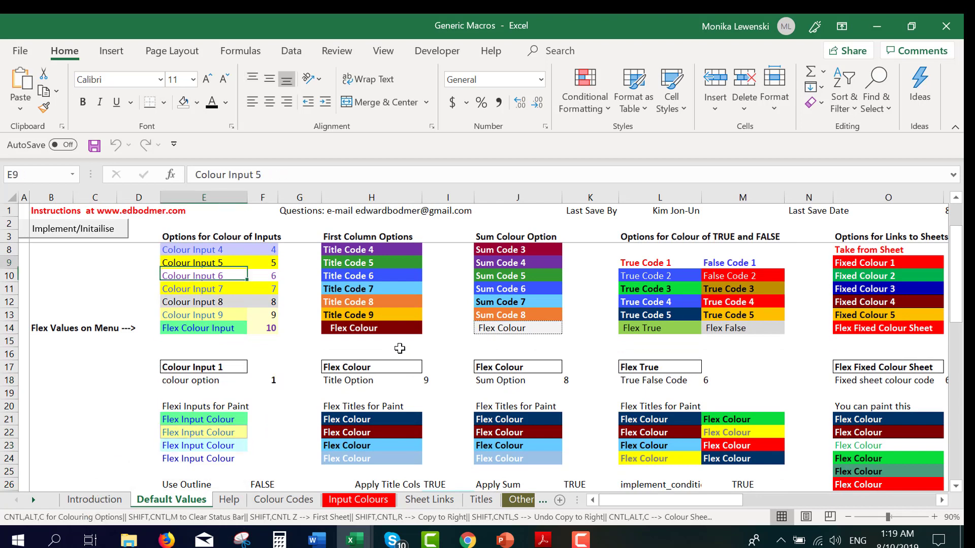
# Copy the Colour Input 5 cells E9:F9 on the Default Values sheet
pyautogui.press('Up')
pyautogui.press('Down')
pyautogui.press('Down')
pyautogui.press('Down')
pyautogui.press('Down')
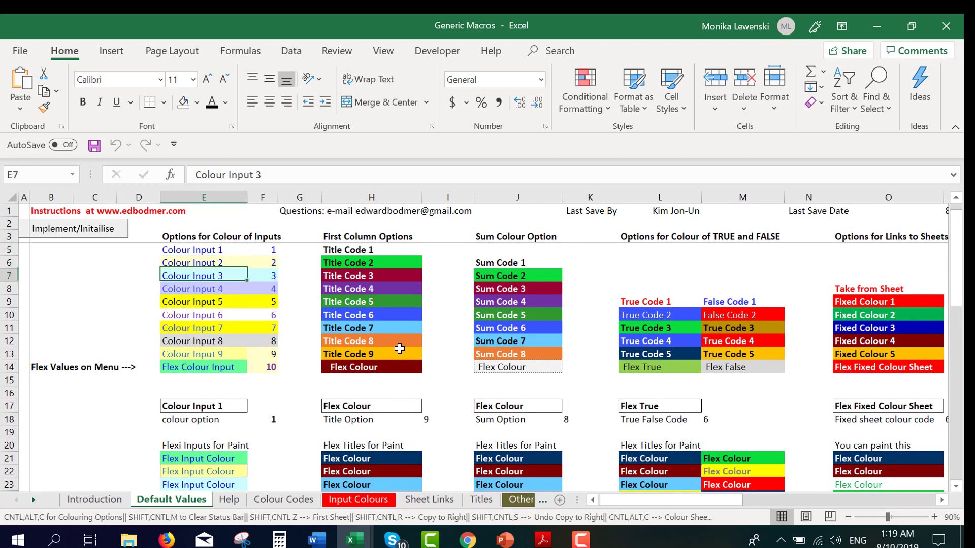
pyautogui.hotkey('shift', 'Right')
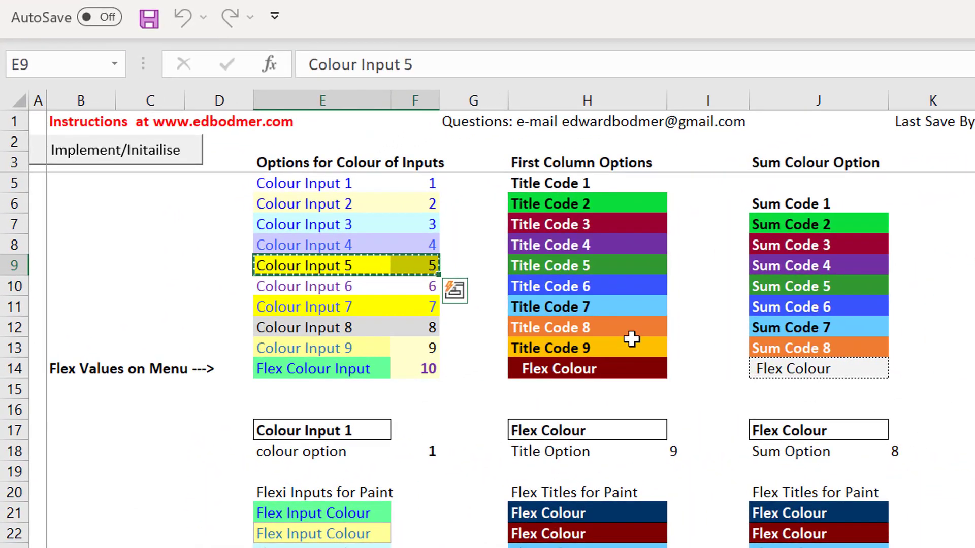
# Paste only the copied formats onto the Flex Colour Input row, starting at cell E14
pyautogui.press('Down')
pyautogui.press('Down')
pyautogui.press('Down')
pyautogui.press('Down')
pyautogui.press('Down')
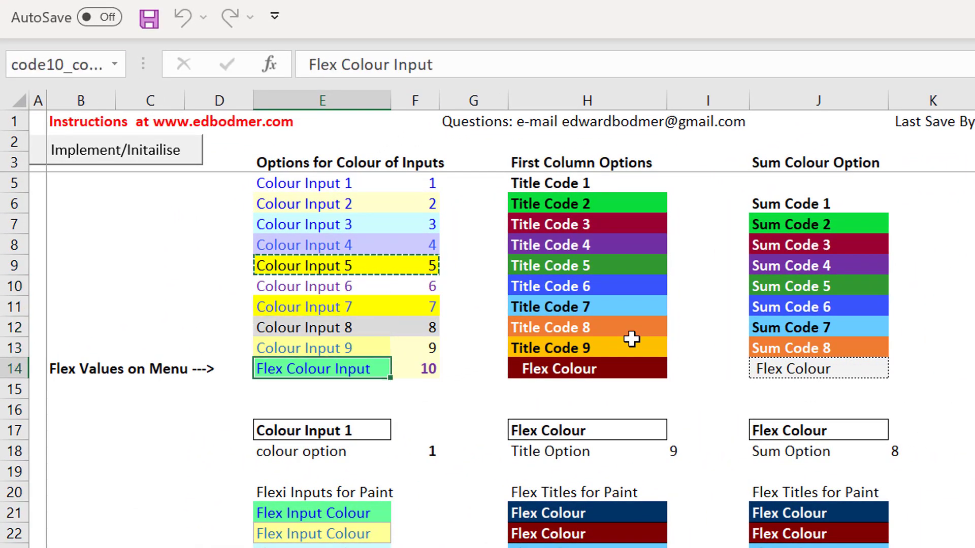
pyautogui.hotkey('ctrl', 'alt', 'v')
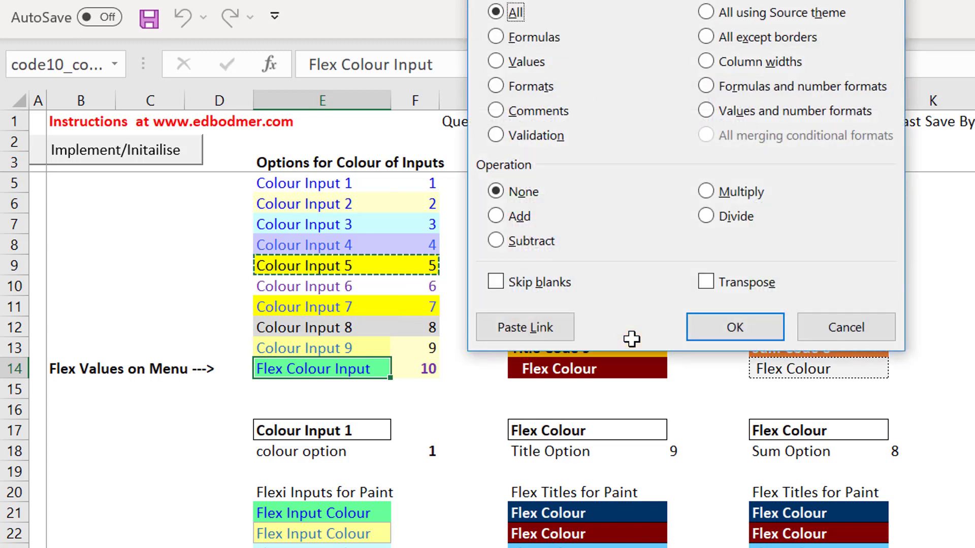
pyautogui.press('t')
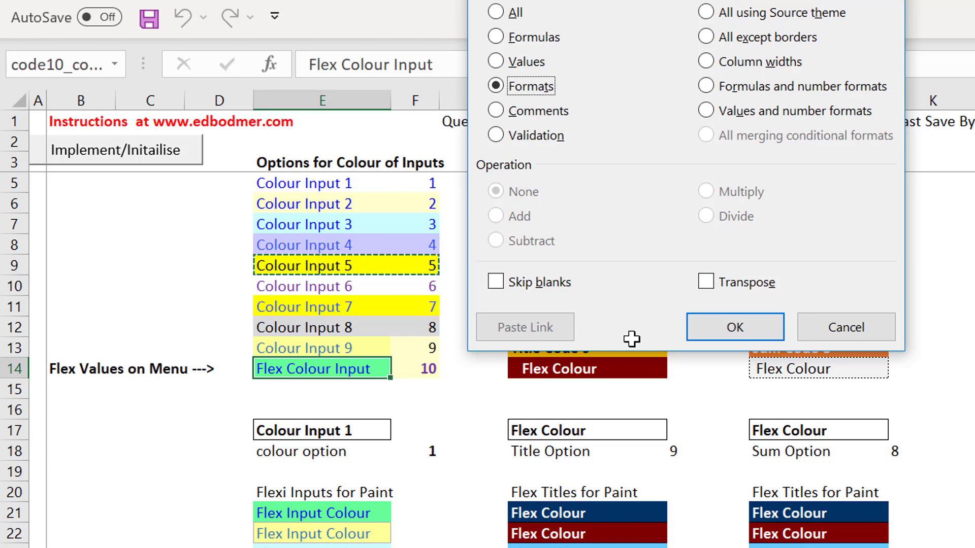
pyautogui.press('Return')
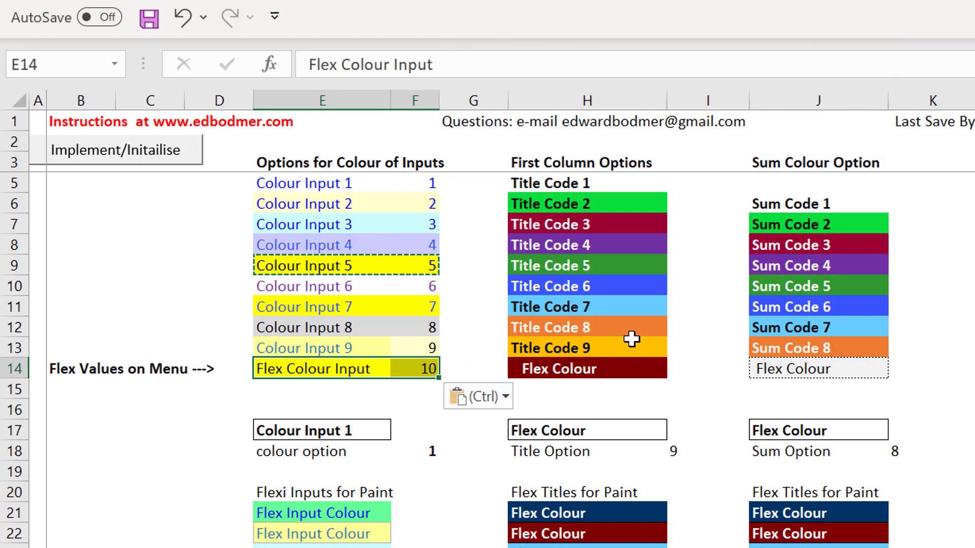
pyautogui.press('Left')
pyautogui.press('Right')
pyautogui.press('Right')
pyautogui.press('Left')
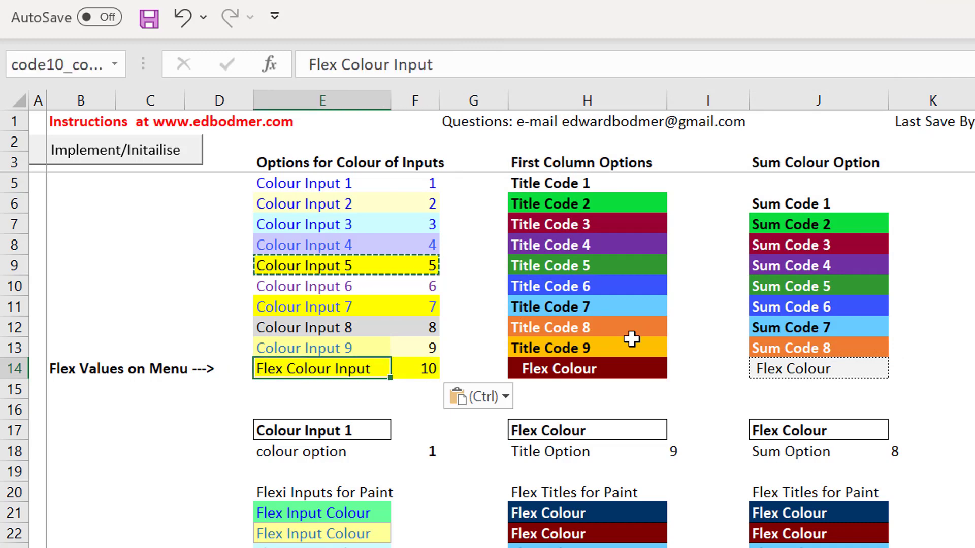
# Implement the updated default colours from the Default Values sheet and return to the wind model's Inputs sheet
pyautogui.press('Left')
pyautogui.press('Left')
pyautogui.press('Left')
pyautogui.press('Left')
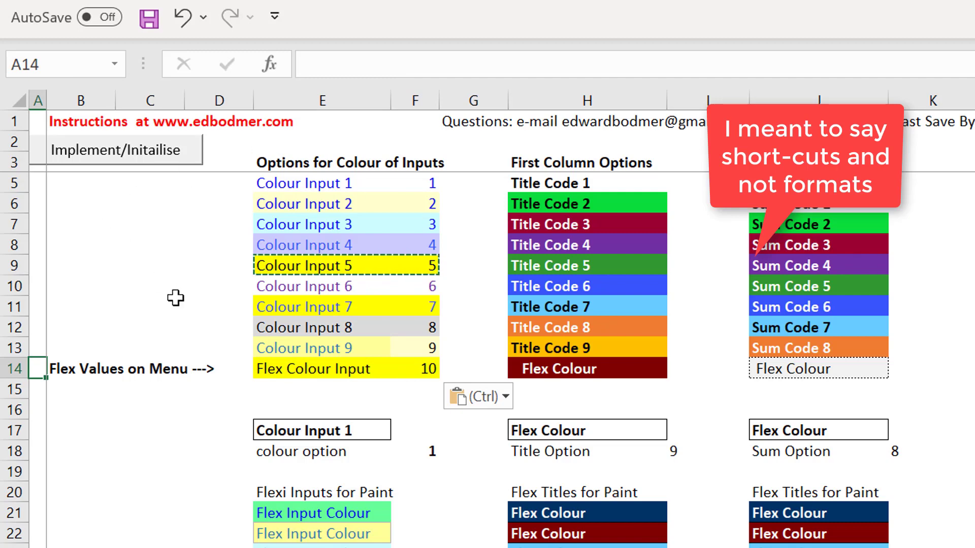
pyautogui.click(105, 154)
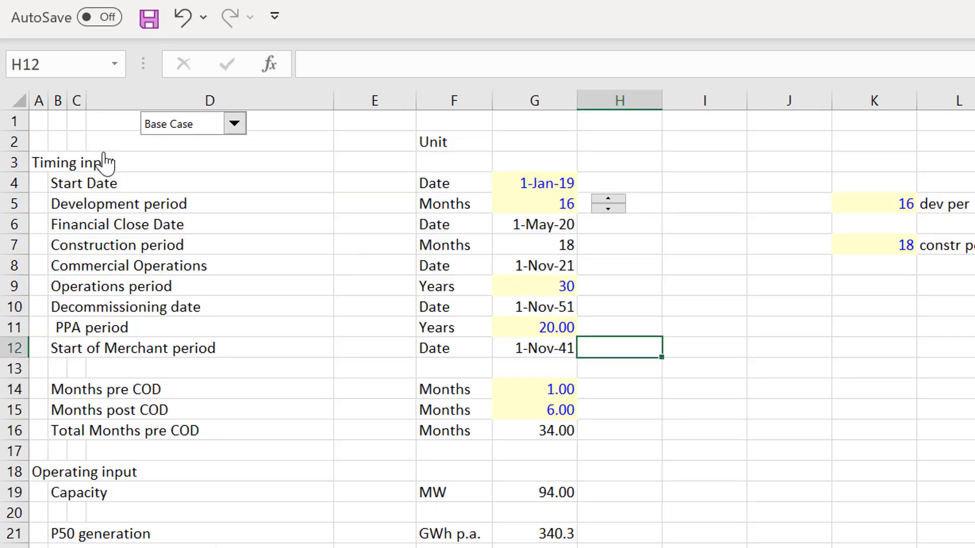
# Recolour the Inputs sheet using Flexible Colour (GM Sheet) for the inputs, with the input colour selection at 10
pyautogui.hotkey('ctrl', 'alt', 'c')
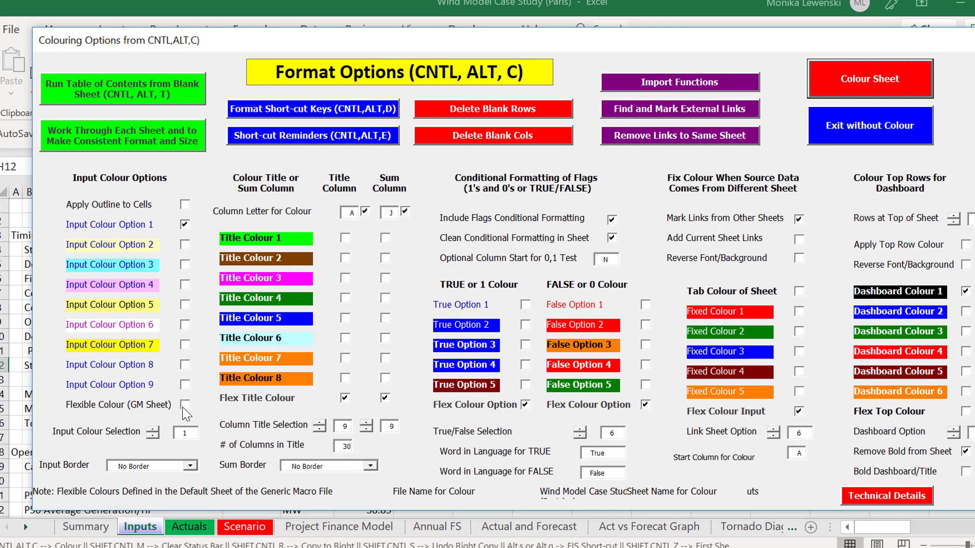
pyautogui.click(184, 405)
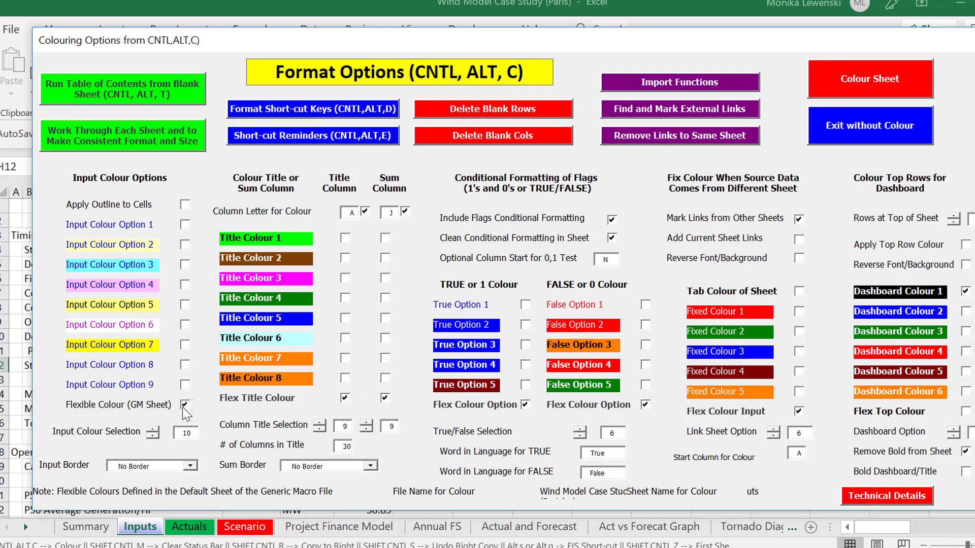
pyautogui.click(152, 435)
pyautogui.click(153, 435)
pyautogui.click(152, 427)
pyautogui.click(152, 428)
pyautogui.click(152, 428)
pyautogui.click(866, 82)
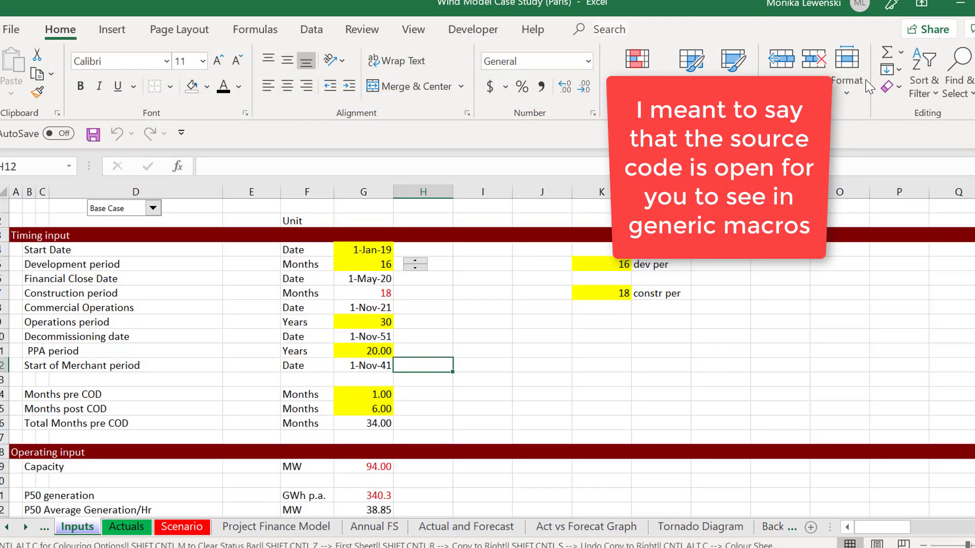
# In the colouring options, turn off title column and sum column colouring, flags conditional formatting and marking links from other sheets
pyautogui.press('Left')
pyautogui.press('Left')
pyautogui.press('Left')
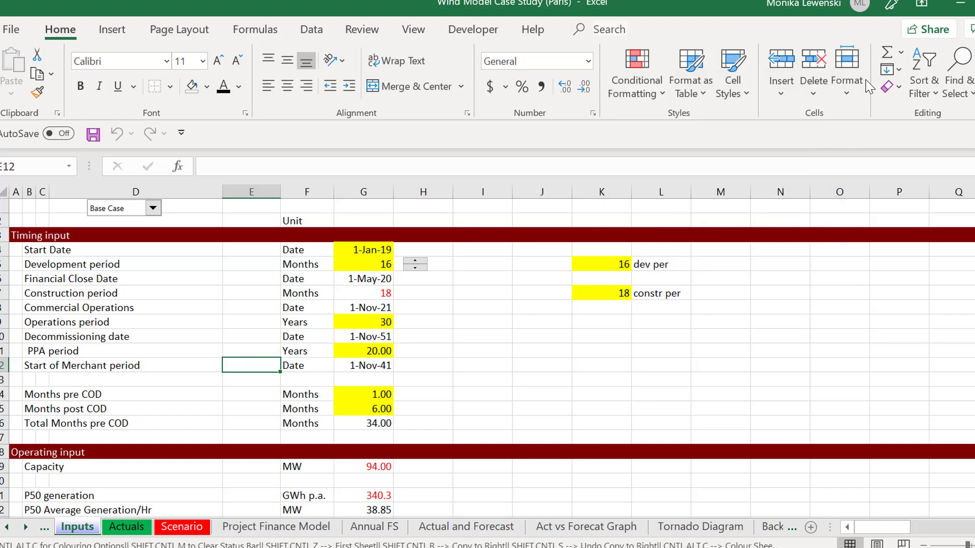
pyautogui.hotkey('ctrl', 'alt', 'c')
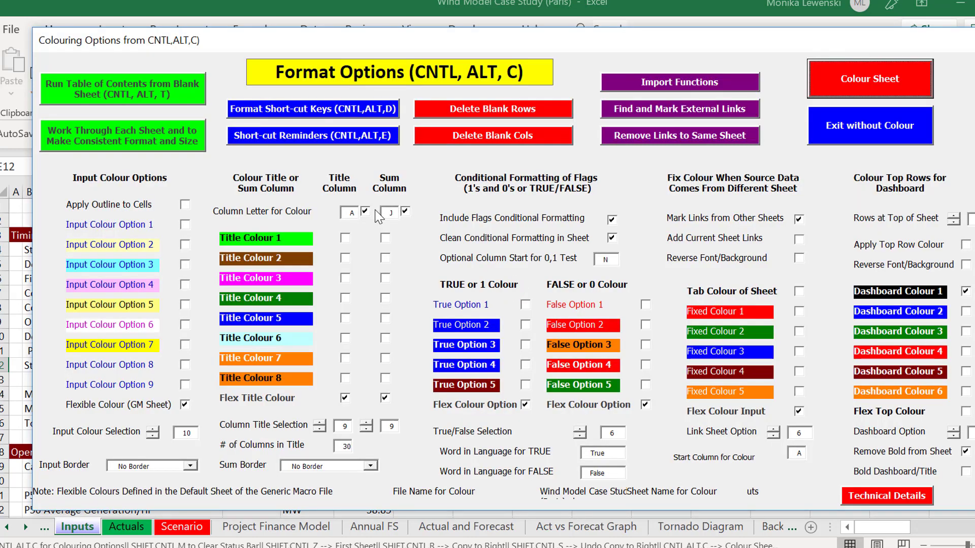
pyautogui.click(365, 211)
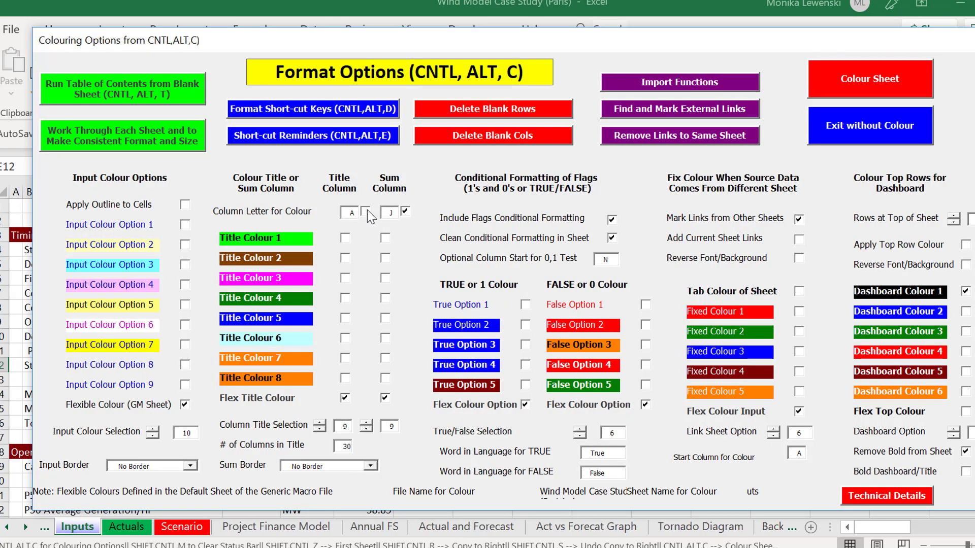
pyautogui.click(406, 212)
pyautogui.click(611, 222)
pyautogui.click(798, 220)
# Apply an outline to the input cells with a Medium Line border and recolour the Inputs sheet
pyautogui.click(185, 206)
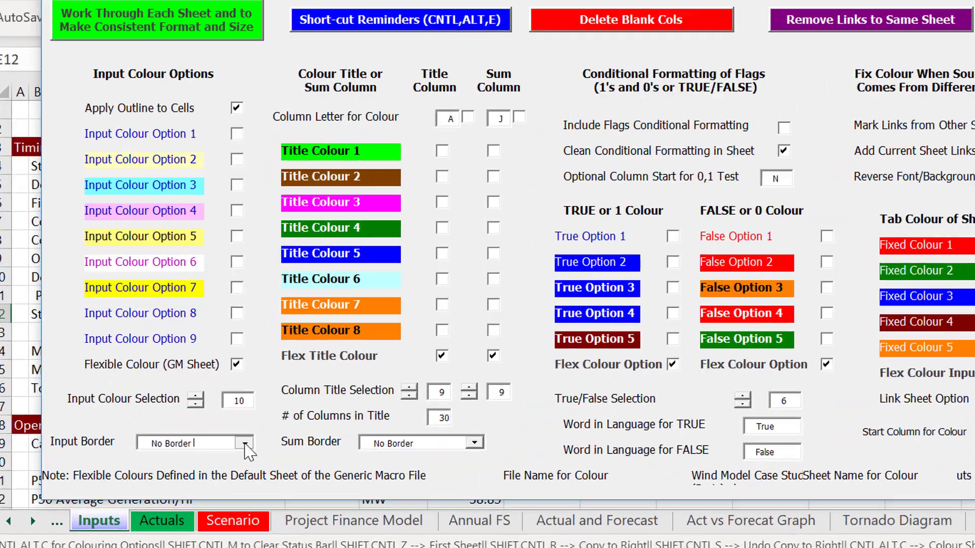
pyautogui.click(245, 444)
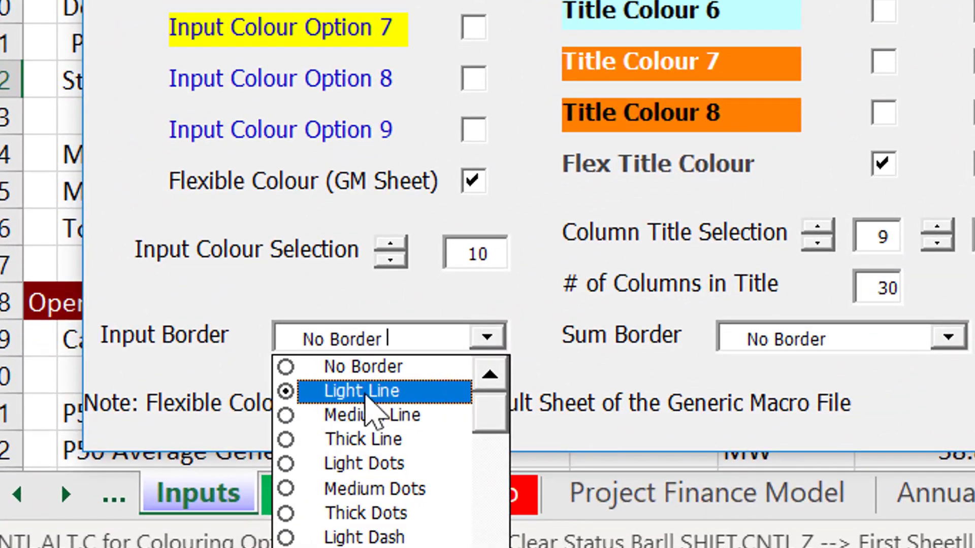
pyautogui.click(299, 417)
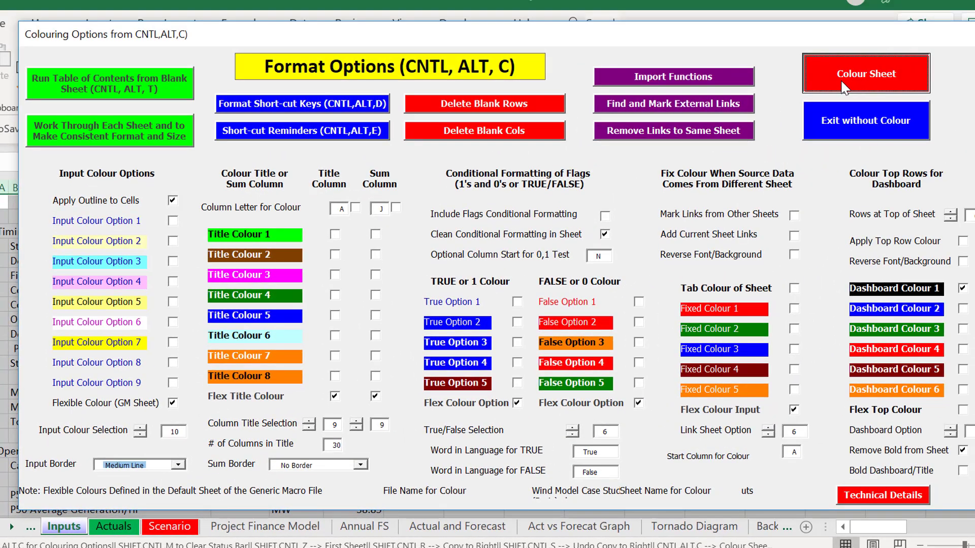
pyautogui.click(844, 88)
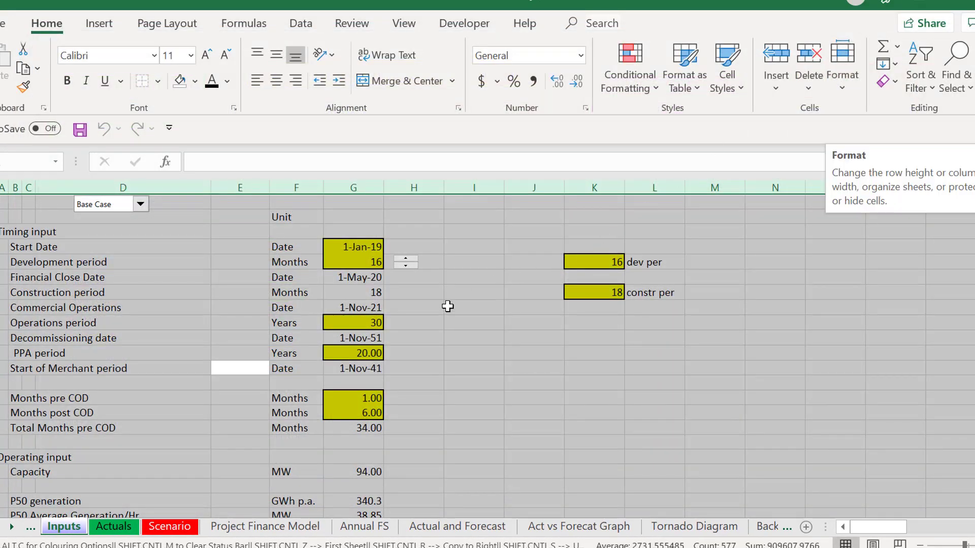
pyautogui.click(426, 331)
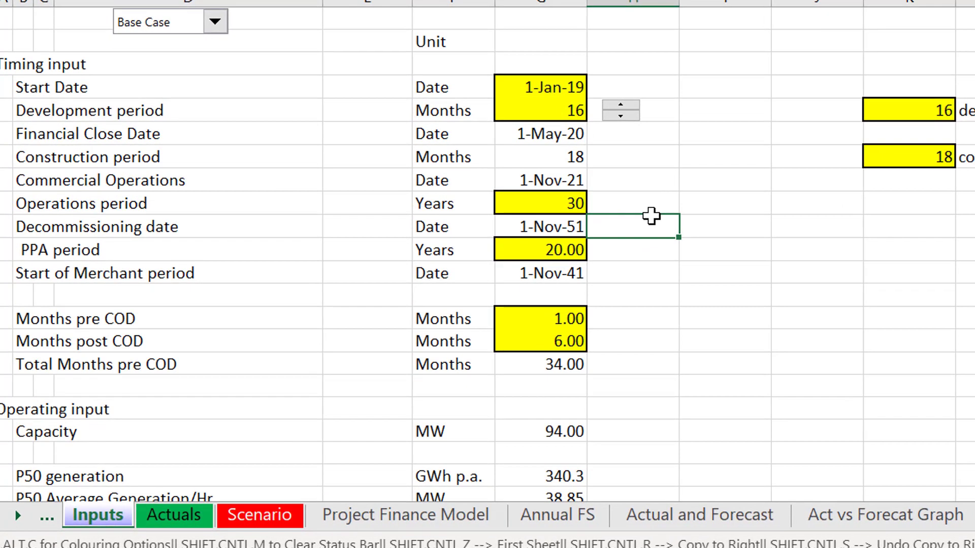
# Change the input border to Light Dots and recolour the Inputs sheet
pyautogui.hotkey('alt', 'c')
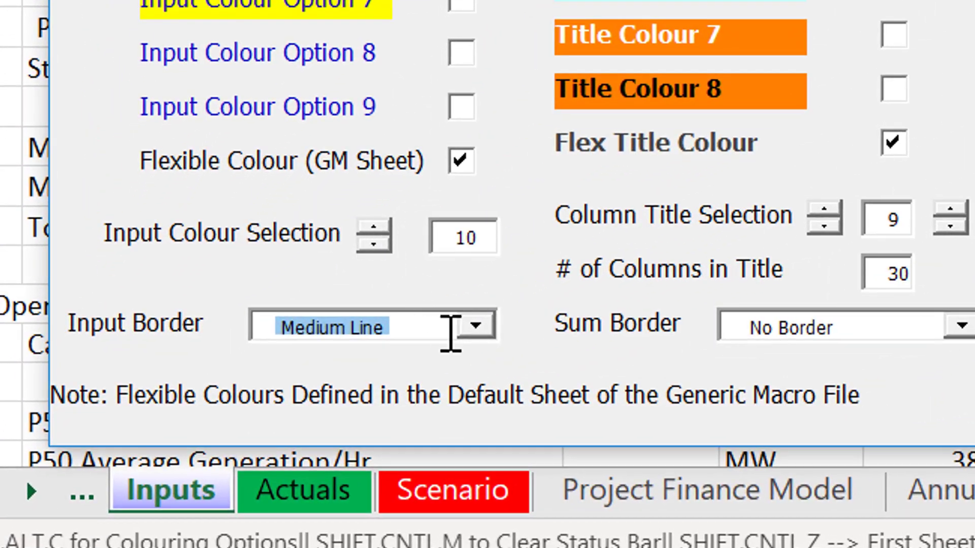
pyautogui.click(481, 314)
pyautogui.press('Up')
pyautogui.press('Up')
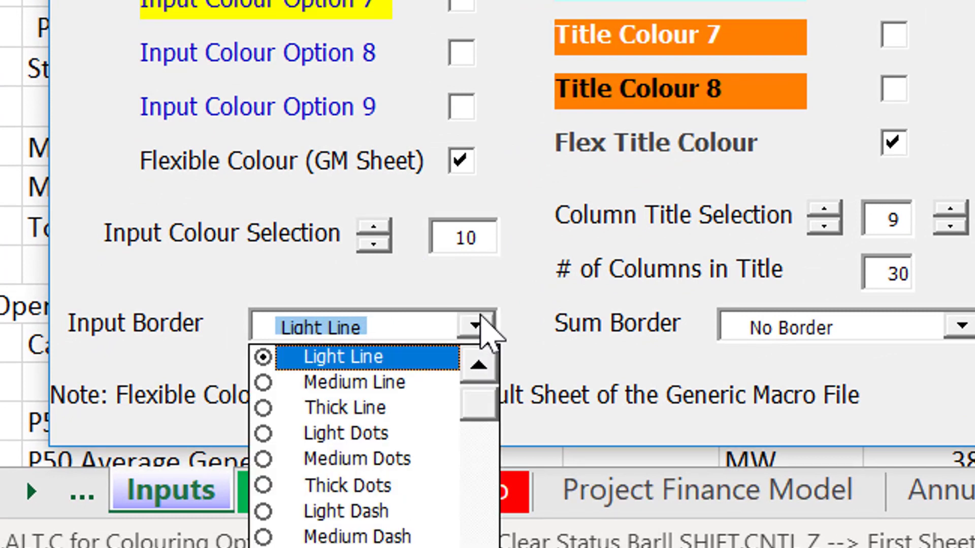
pyautogui.press('Return')
pyautogui.click(480, 315)
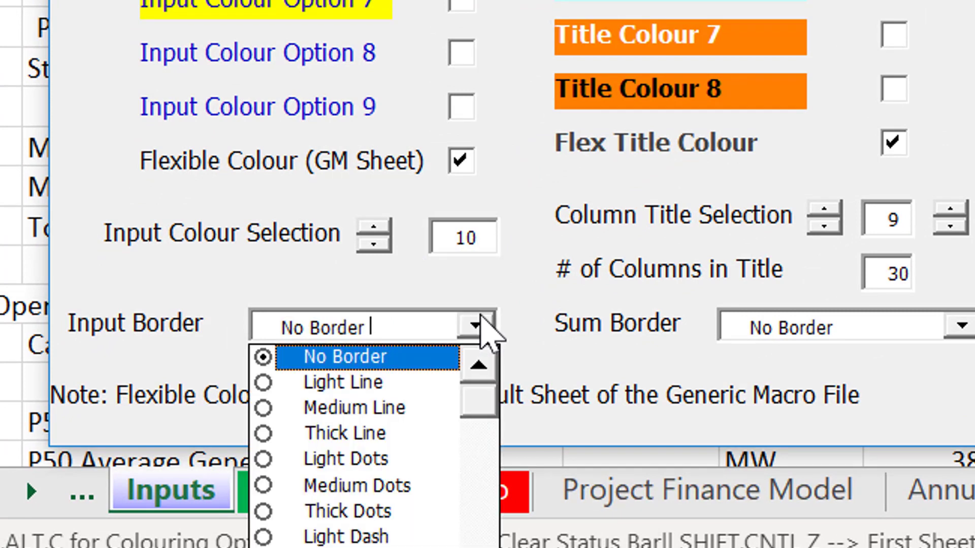
pyautogui.press('Down')
pyautogui.press('Down')
pyautogui.press('Down')
pyautogui.press('Down')
pyautogui.press('Return')
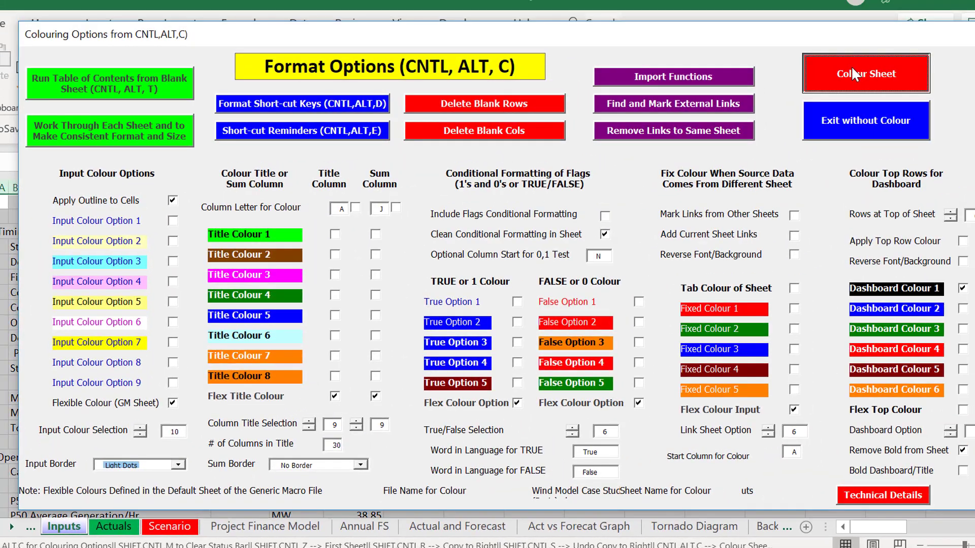
pyautogui.click(853, 71)
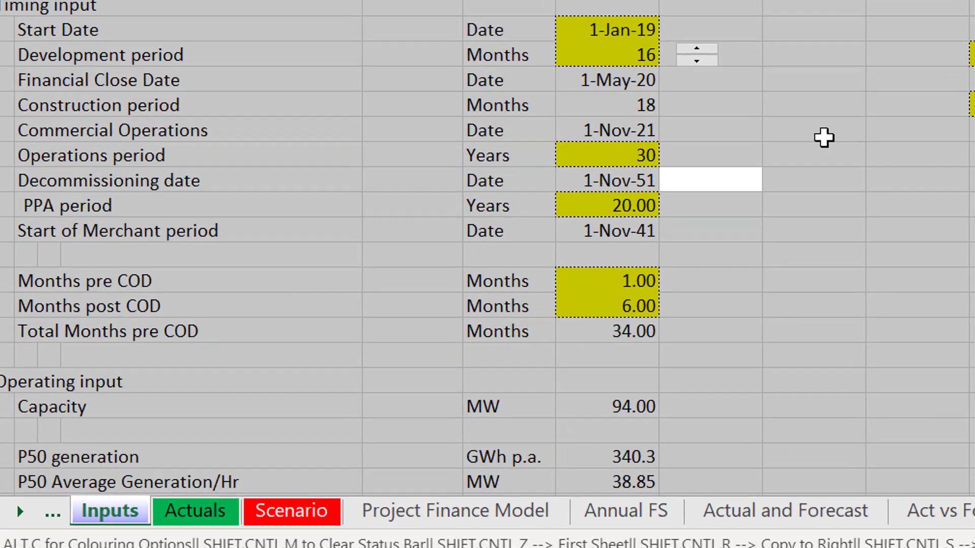
pyautogui.click(594, 251)
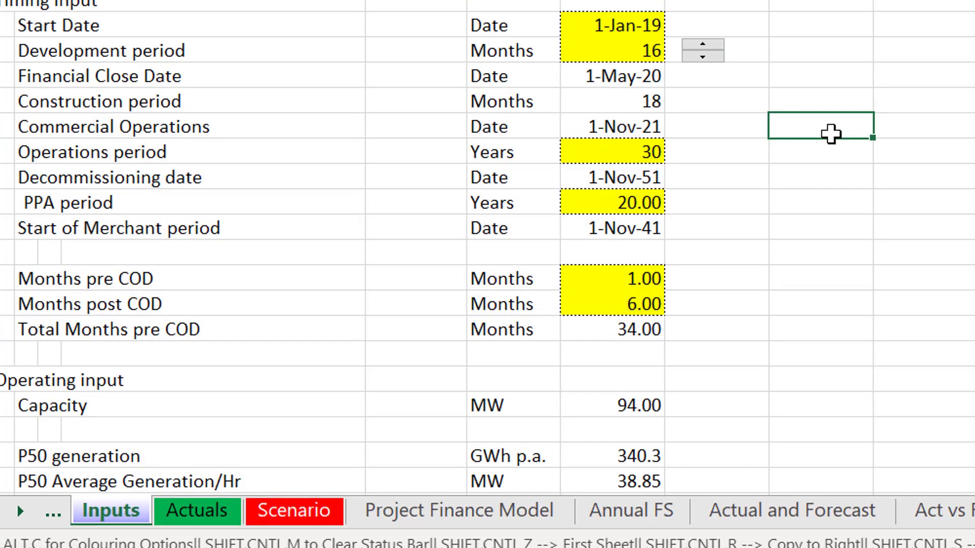
# Set the input border to No Border and recolour the Inputs sheet
pyautogui.hotkey('ctrl', 'alt', 'c')
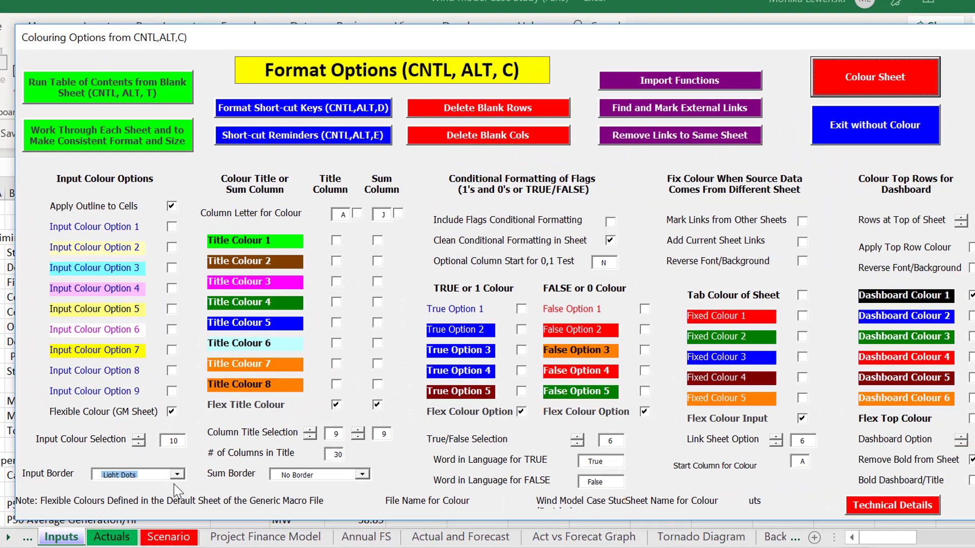
pyautogui.click(177, 476)
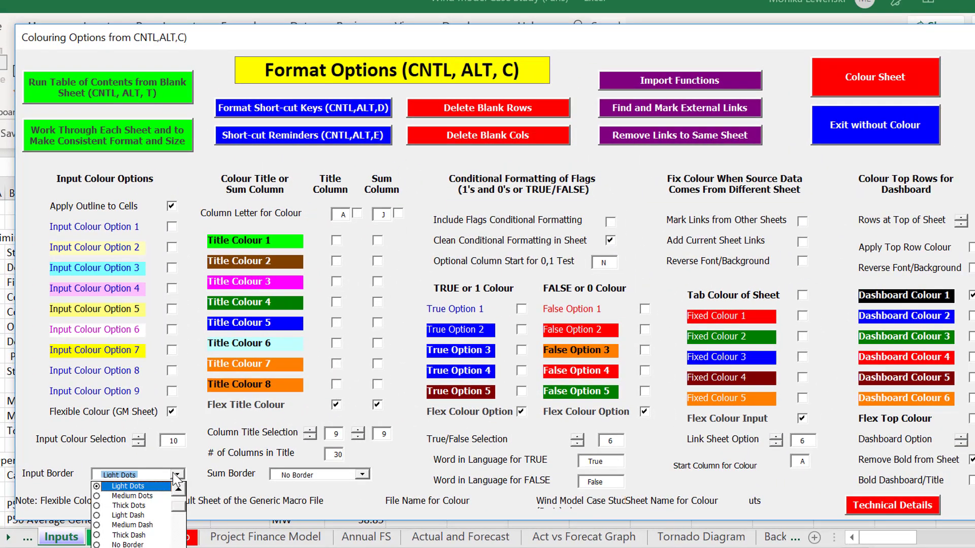
pyautogui.press('Up')
pyautogui.press('Up')
pyautogui.press('Up')
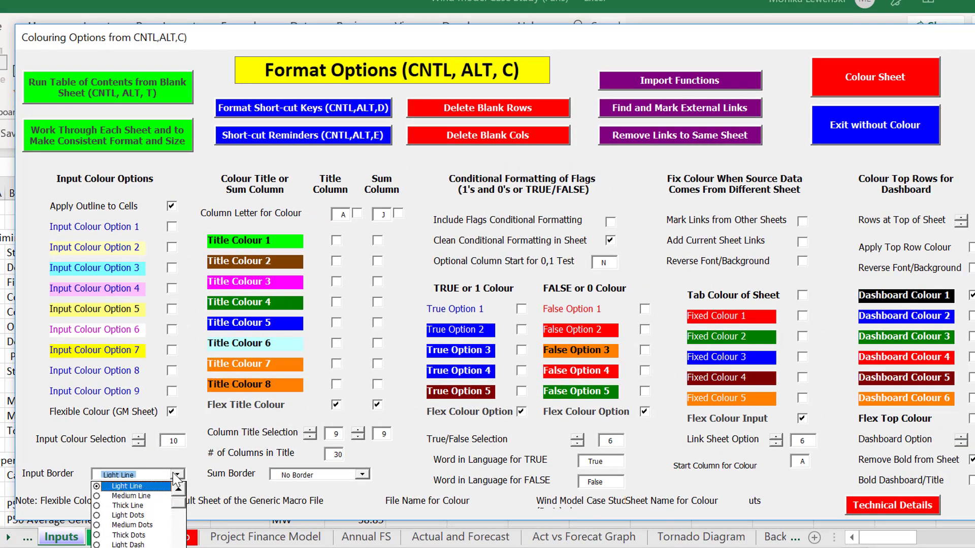
pyautogui.click(174, 475)
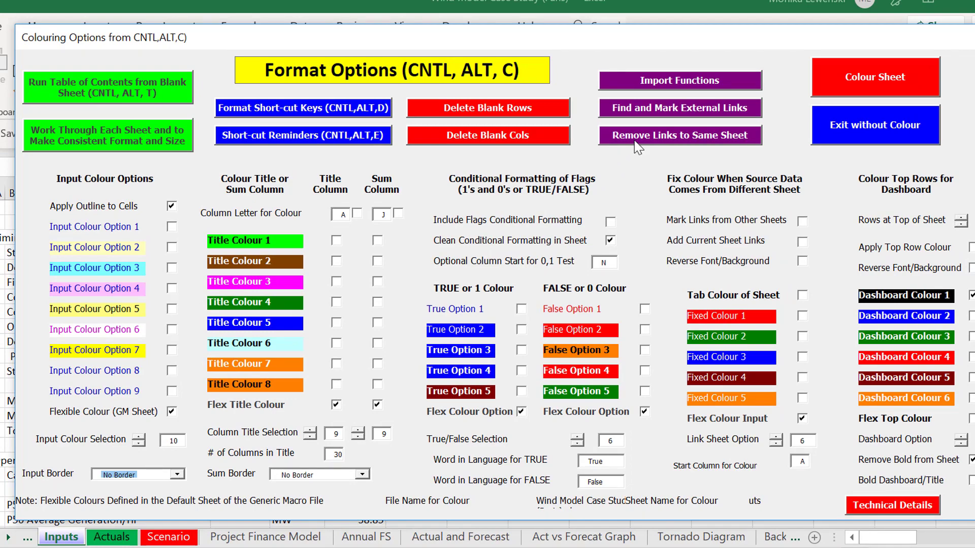
pyautogui.click(839, 96)
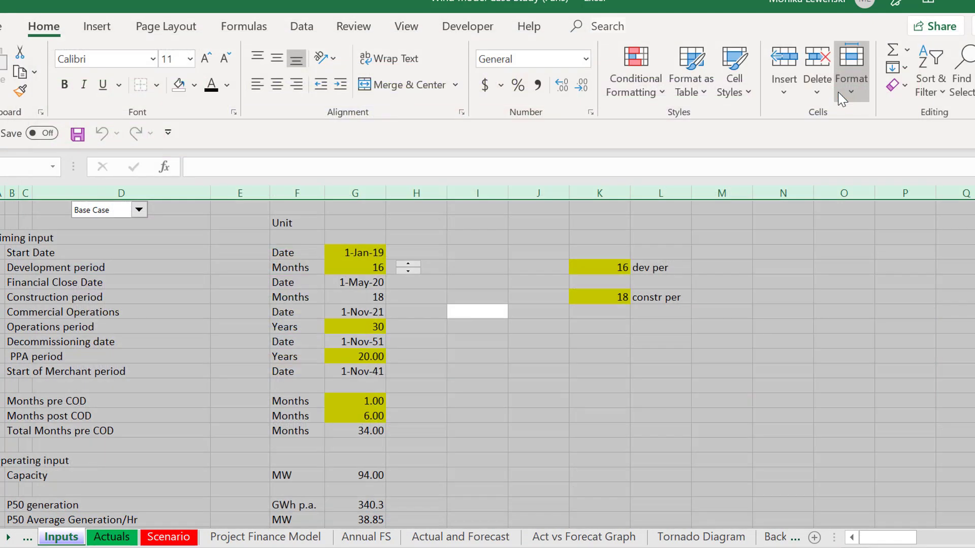
pyautogui.press('Left')
pyautogui.press('Left')
pyautogui.press('Left')
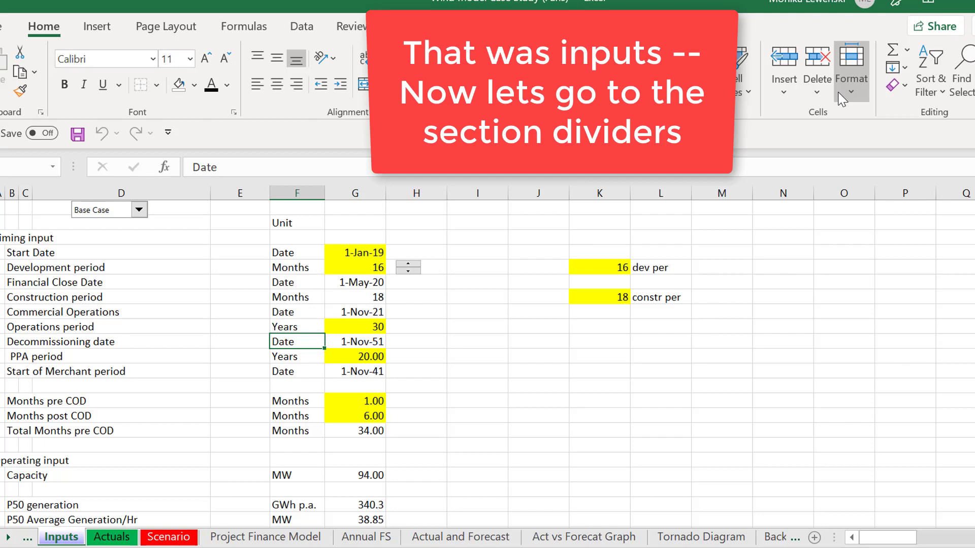
# Turn on title colouring for column A with Title Colour 1 and recolour the Inputs sheet
pyautogui.hotkey('ctrl', 'alt', 'c')
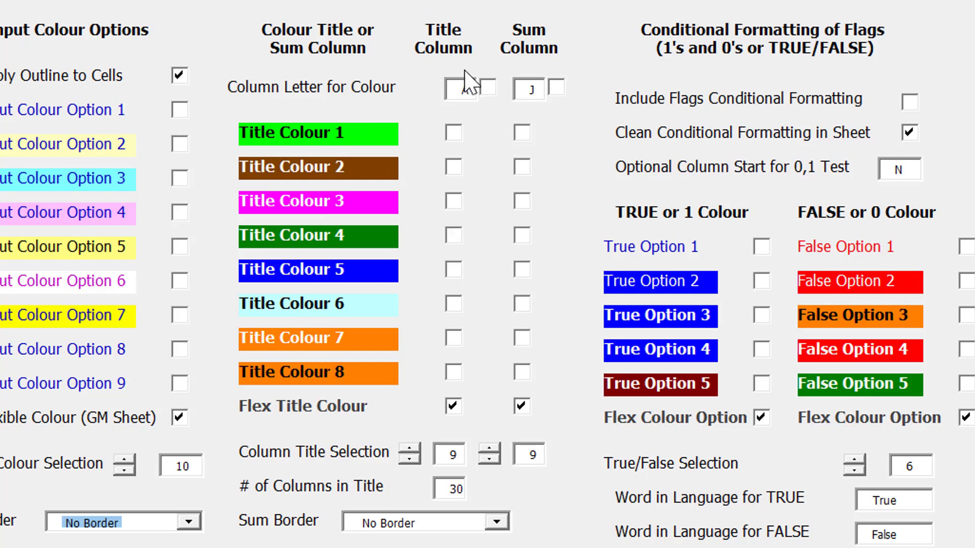
pyautogui.click(488, 88)
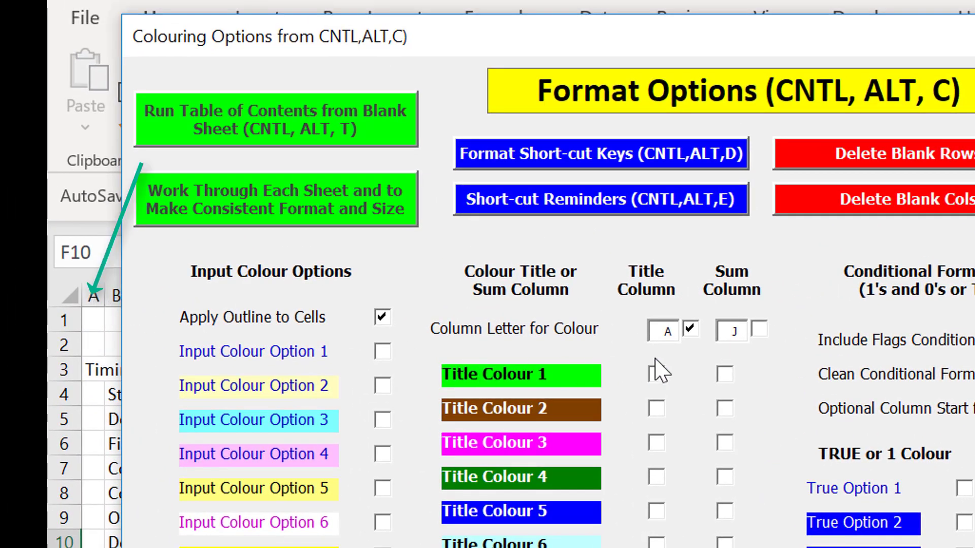
pyautogui.click(663, 380)
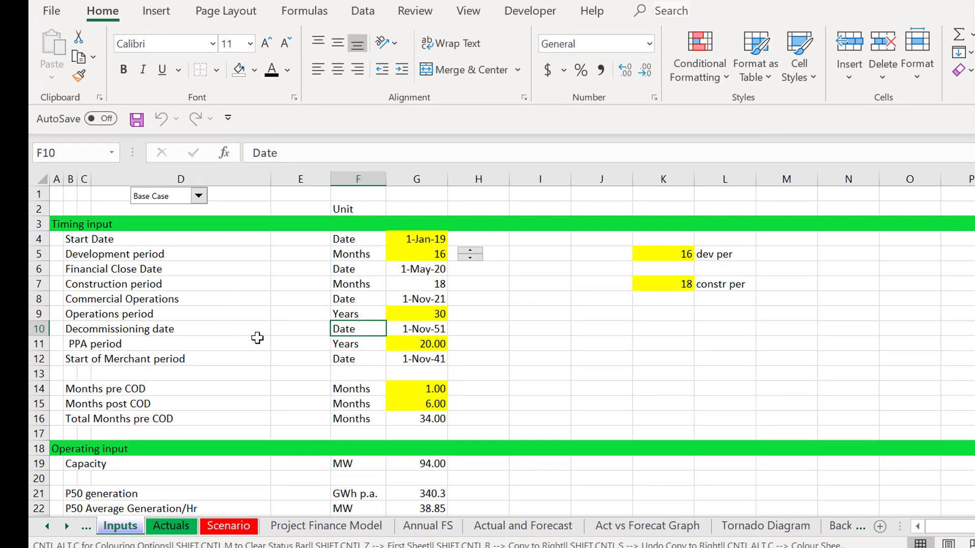
# Switch the title column to Flex Title Colour and recolour the Inputs sheet
pyautogui.hotkey('ctrl', 'alt', 'c')
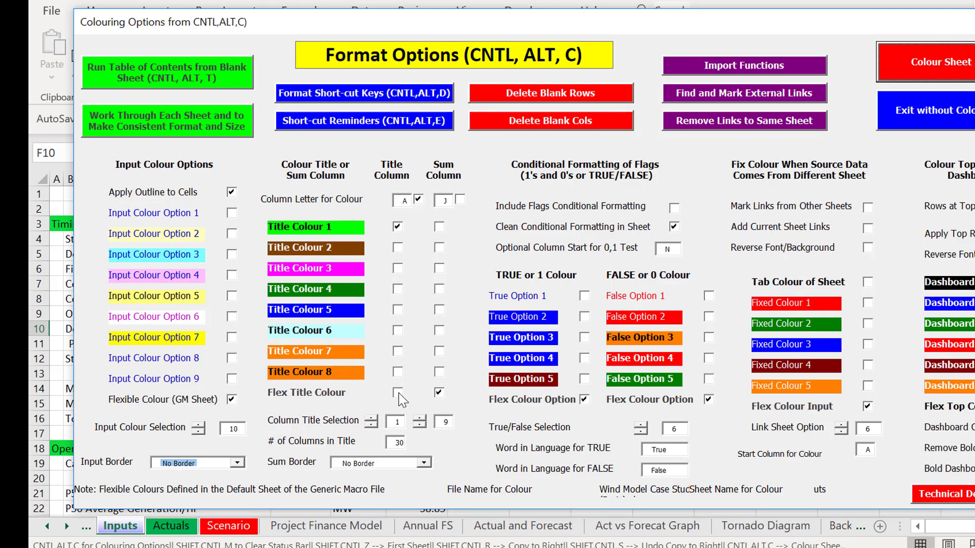
pyautogui.click(398, 394)
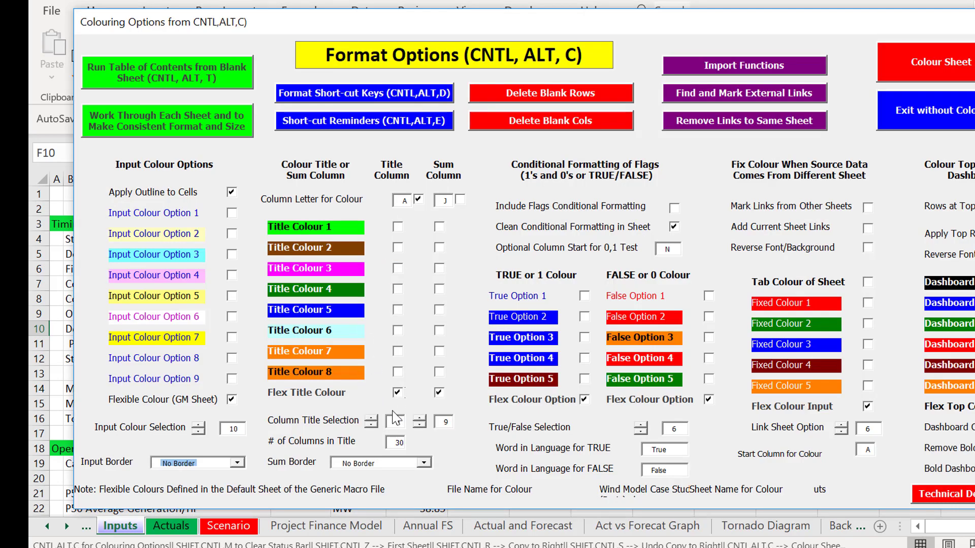
pyautogui.click(928, 62)
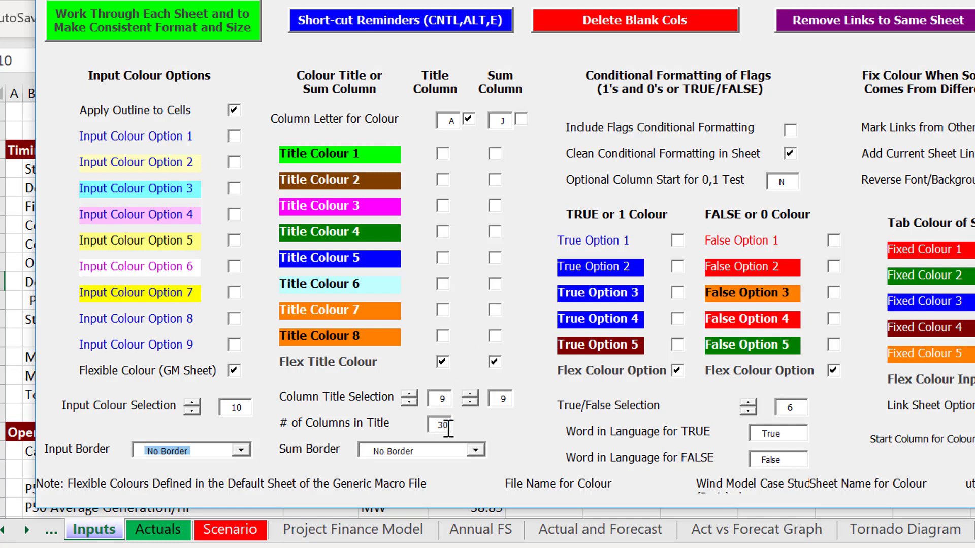
# Set the number of columns in the title to 15, recolour the Inputs sheet and check how far the section bars extend
pyautogui.press('BackSpace')
pyautogui.press('BackSpace')
pyautogui.write('15')
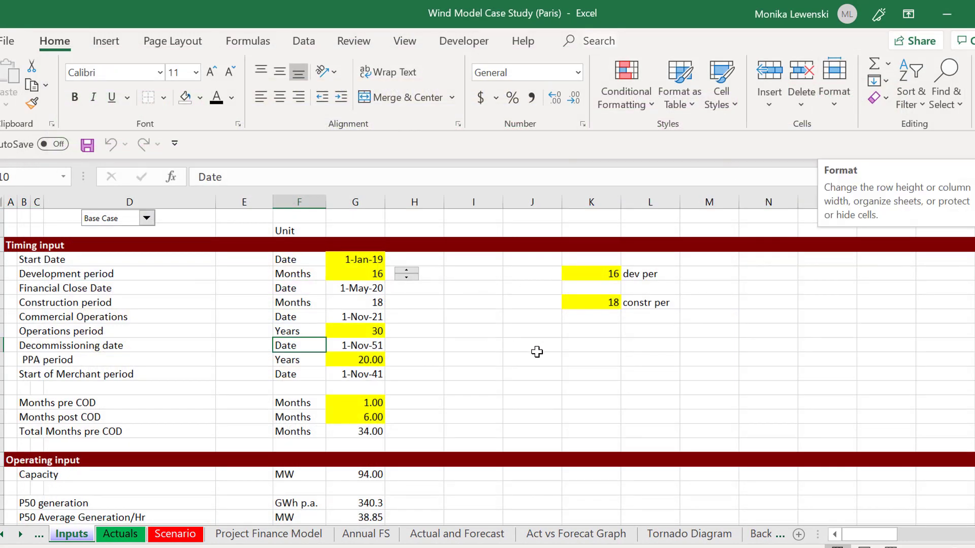
pyautogui.click(536, 351)
pyautogui.press('Right')
pyautogui.press('Right')
pyautogui.press('Left')
pyautogui.press('Left')
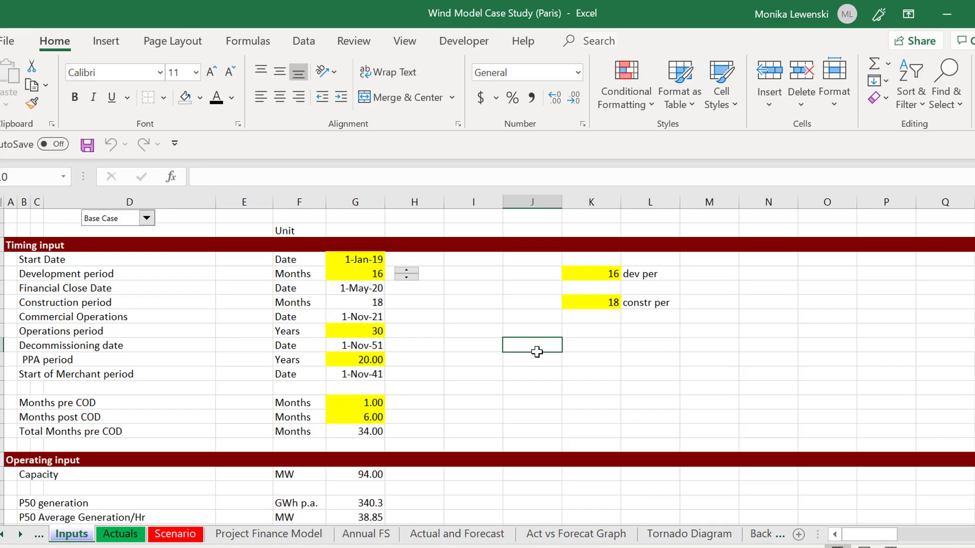
# Set the number of columns in the title to 10 and recolour the Inputs sheet
pyautogui.hotkey('ctrl', 'alt', 'c')
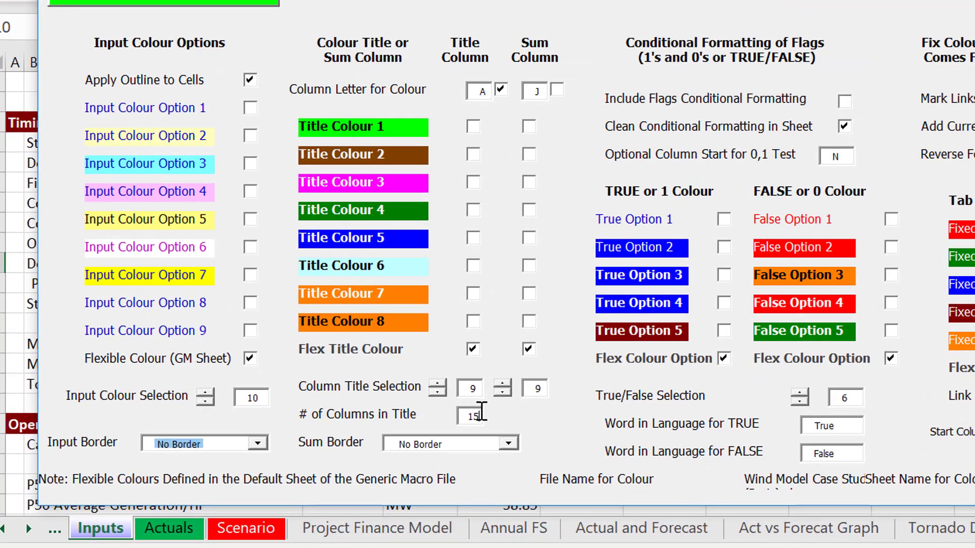
pyautogui.click(480, 412)
pyautogui.write('0')
pyautogui.press('Return')
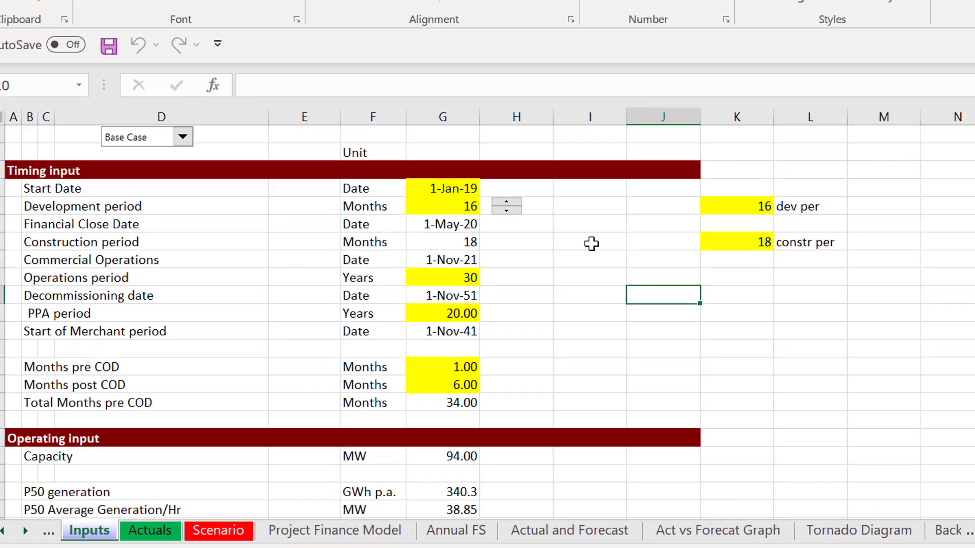
# Go to column A on the Inputs sheet and check the title and sum column letters in the colouring options
pyautogui.press('Left')
pyautogui.press('Left')
pyautogui.press('Left')
pyautogui.press('Left')
pyautogui.press('Left')
pyautogui.press('Left')
pyautogui.press('Left')
pyautogui.press('Left')
pyautogui.press('Left')
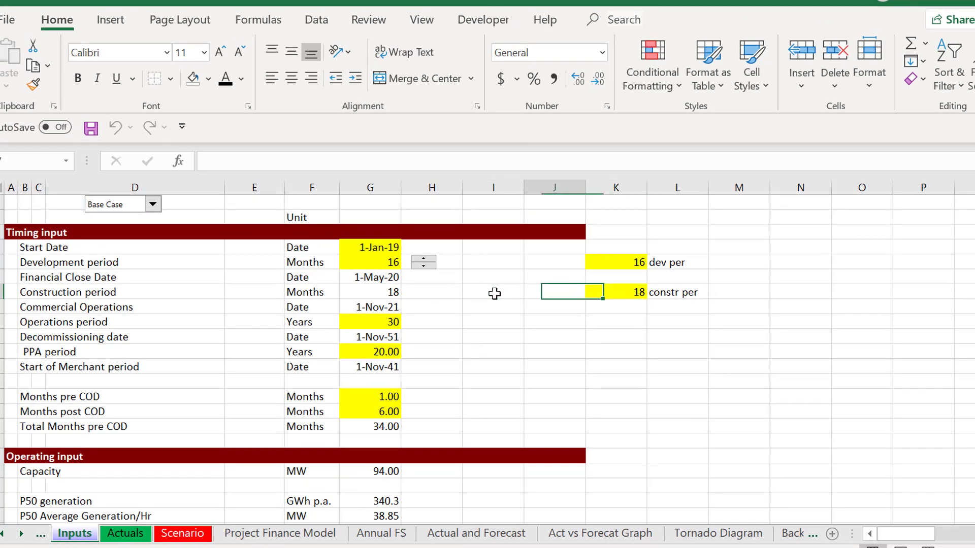
pyautogui.press('Left')
pyautogui.press('Left')
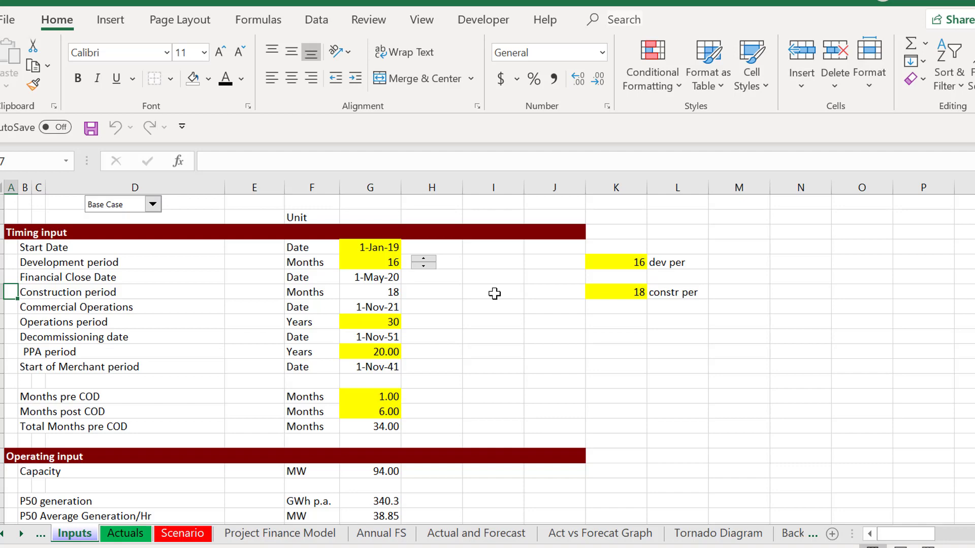
pyautogui.hotkey('ctrl', 'alt', 'c')
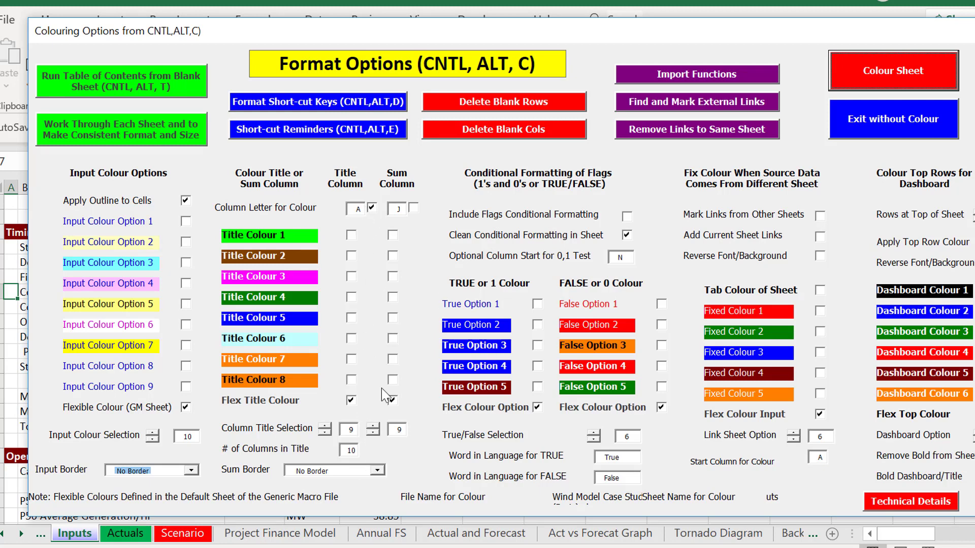
pyautogui.click(397, 208)
pyautogui.write('J')
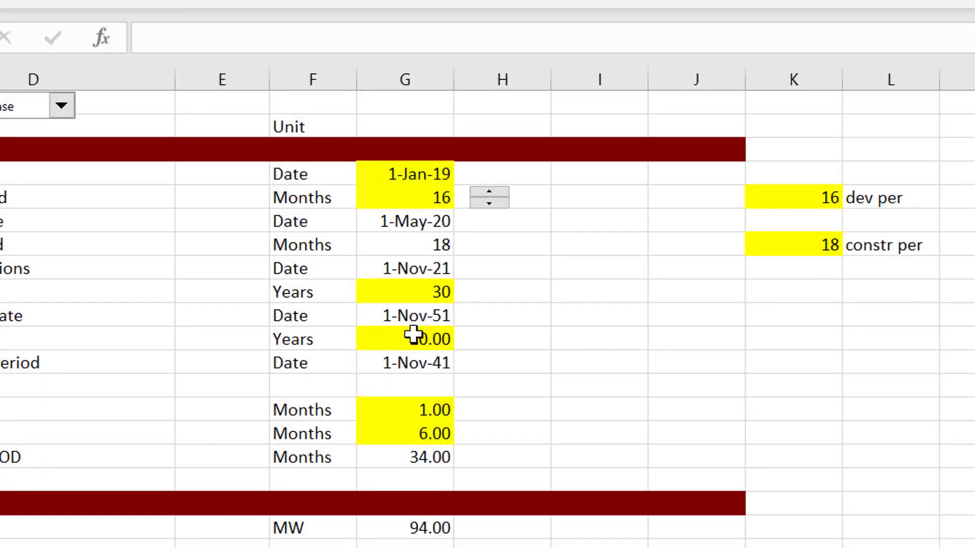
# Go to the Project Finance Model sheet
pyautogui.click(522, 335)
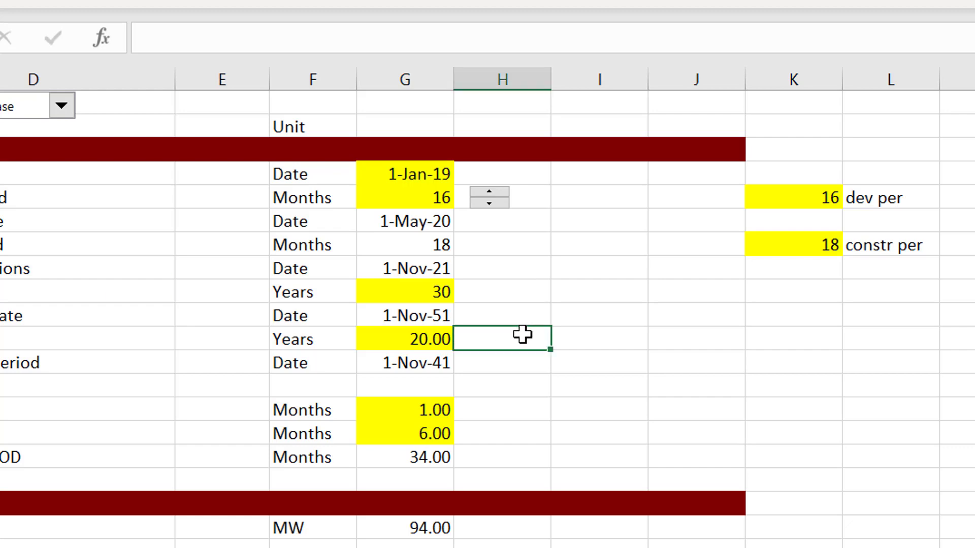
pyautogui.hotkey('ctrl', 'pagedown')
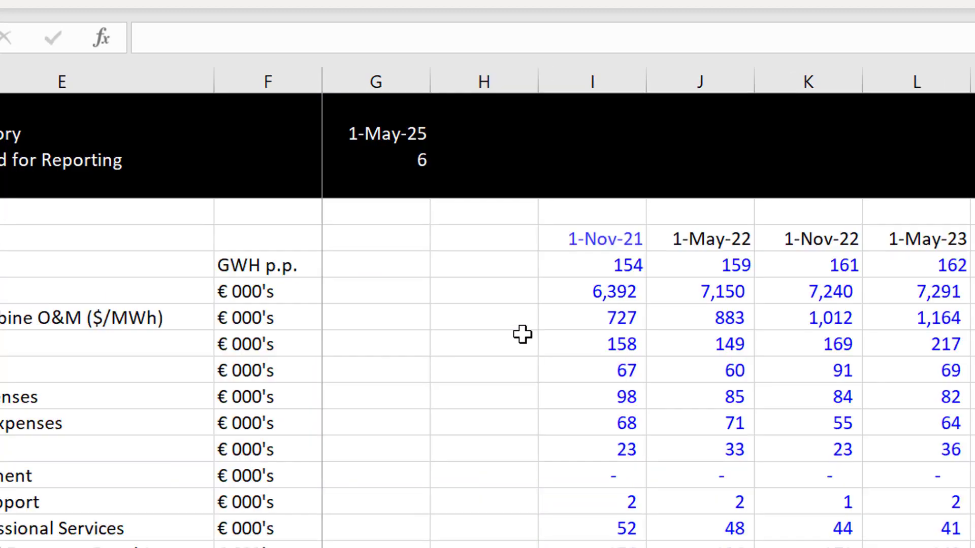
pyautogui.hotkey('ctrl', 'pagedown')
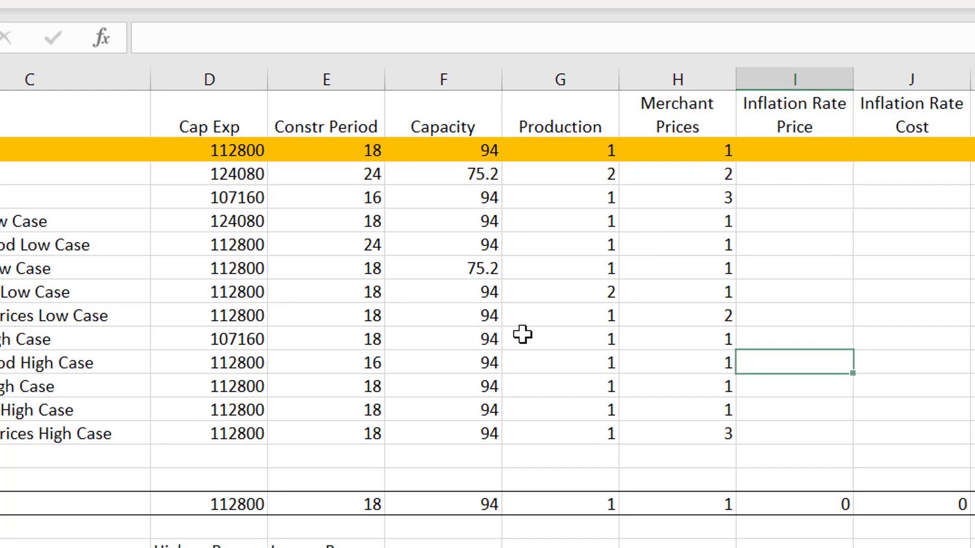
pyautogui.hotkey('ctrl', 'pagedown')
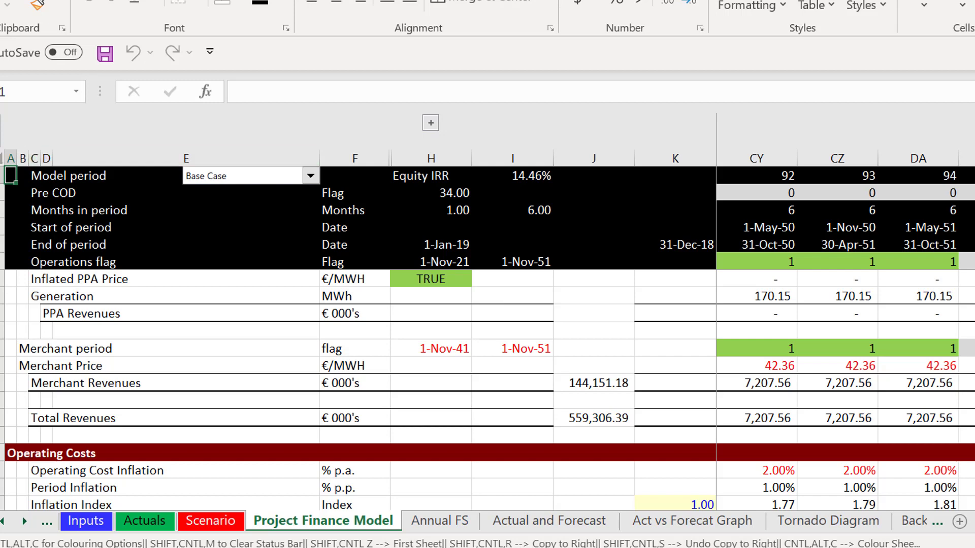
# Clear the fill colours, font colours and borders from the entire Project Finance Model sheet
pyautogui.click(3, 158)
pyautogui.click(220, 3)
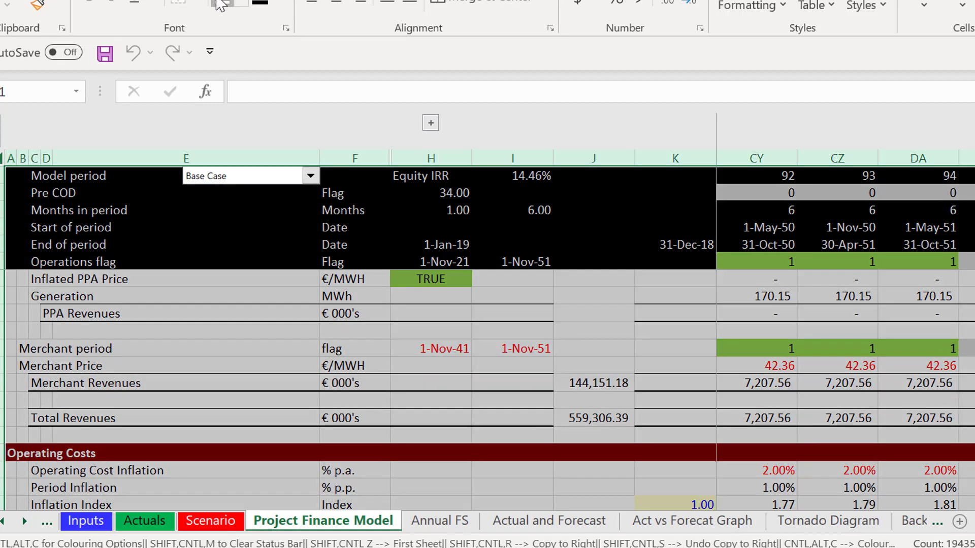
pyautogui.click(268, 2)
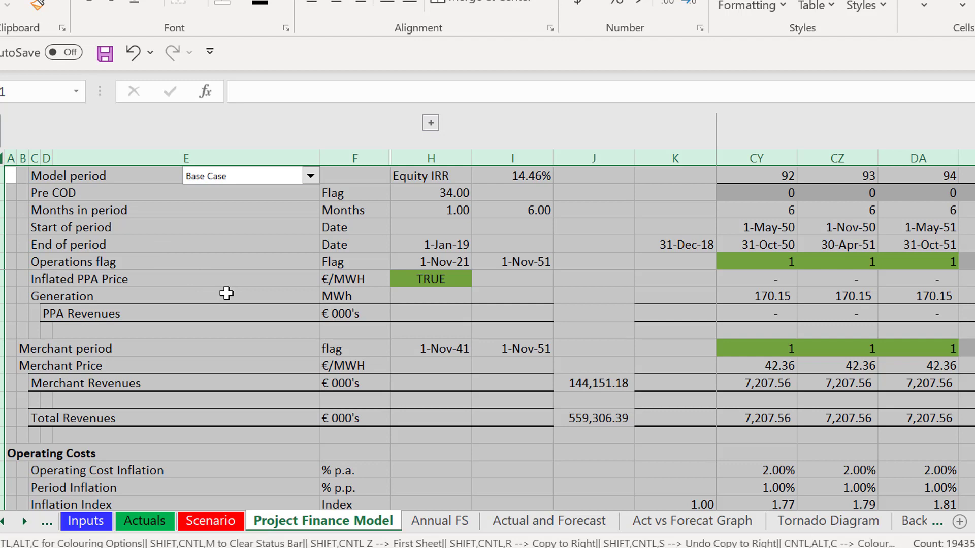
pyautogui.hotkey('ctrl', 'shift', '-')
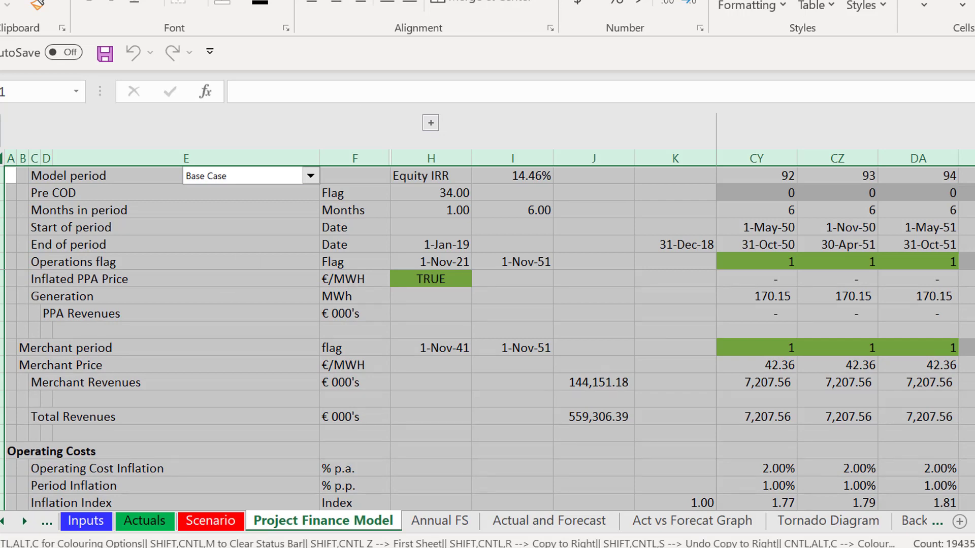
# Delete every conditional formatting rule that applies to this worksheet
pyautogui.click(777, 9)
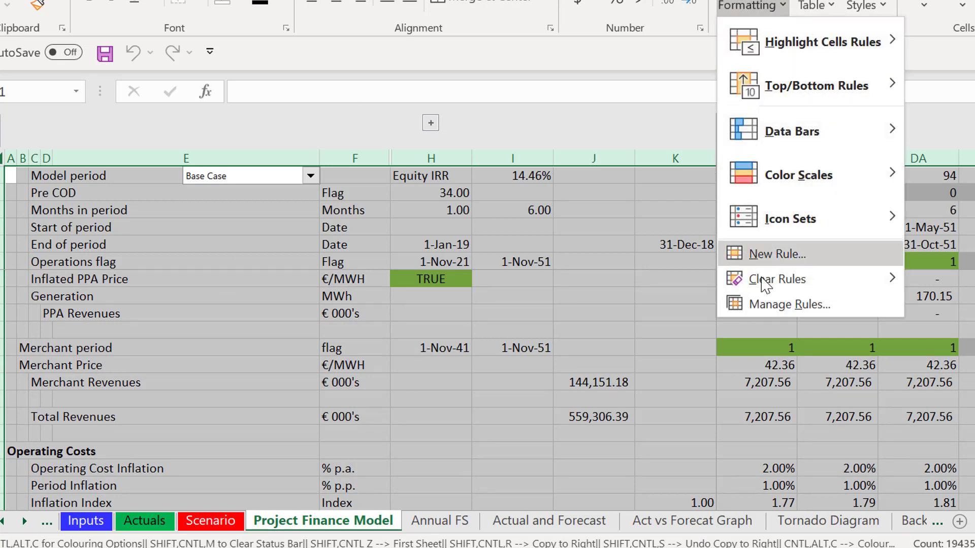
pyautogui.click(777, 304)
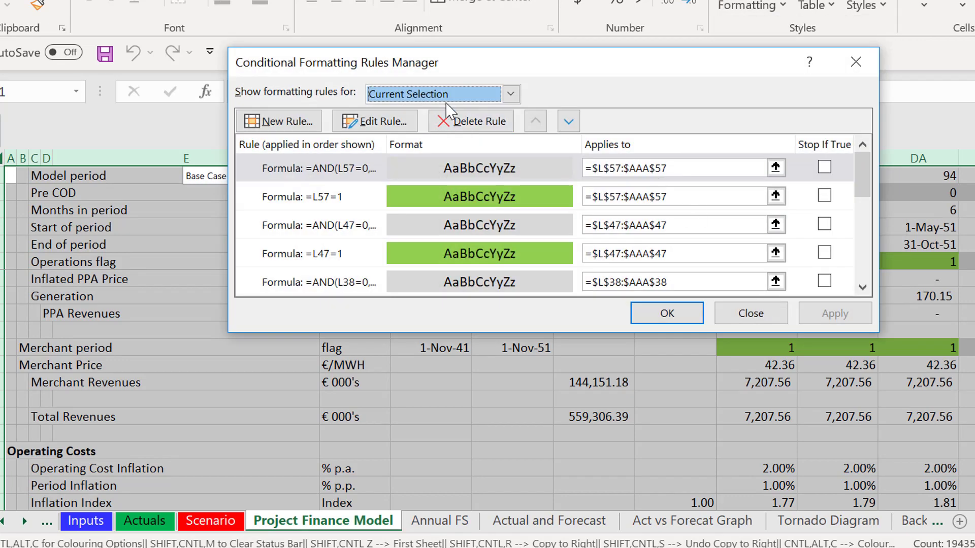
pyautogui.click(510, 94)
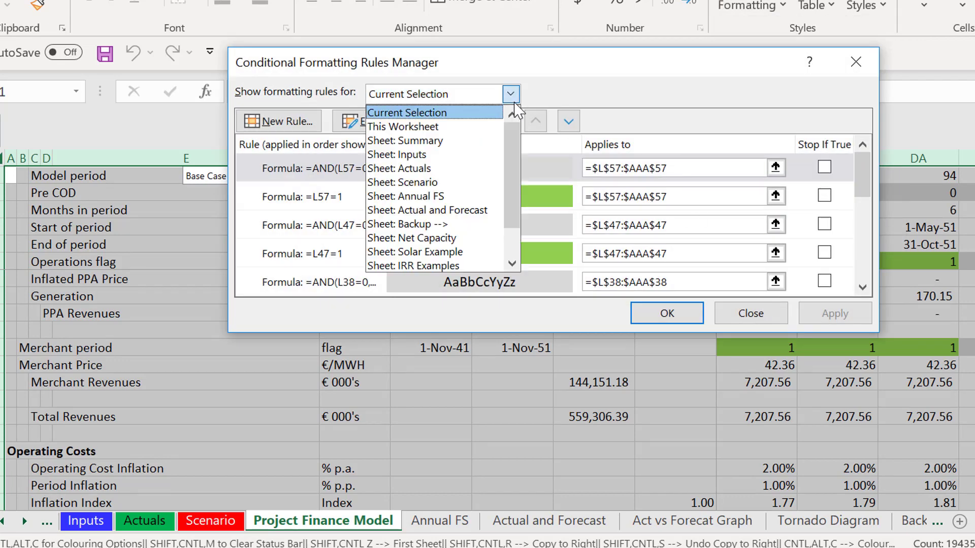
pyautogui.click(477, 127)
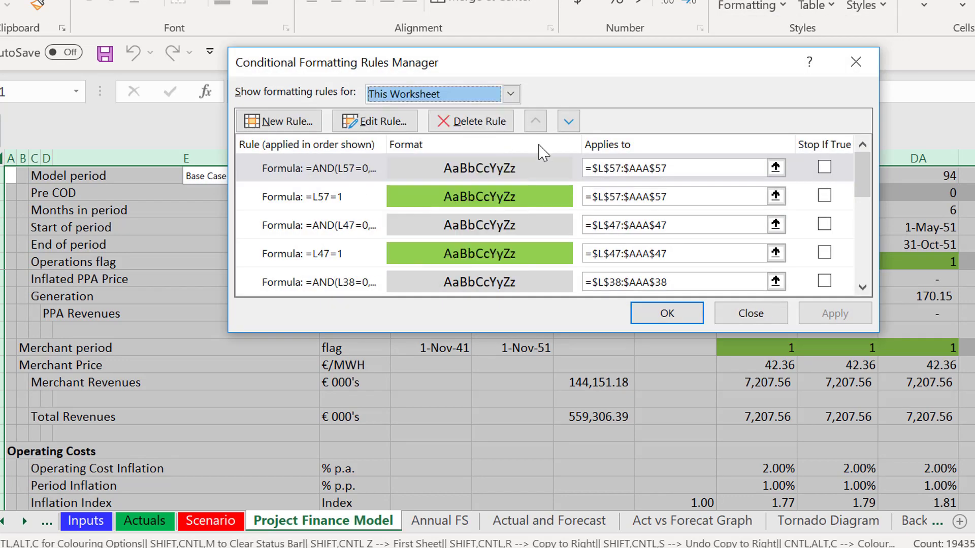
pyautogui.click(465, 122)
pyautogui.click(465, 122)
pyautogui.click(465, 122)
pyautogui.click(465, 122)
pyautogui.click(465, 122)
pyautogui.click(465, 122)
pyautogui.click(465, 122)
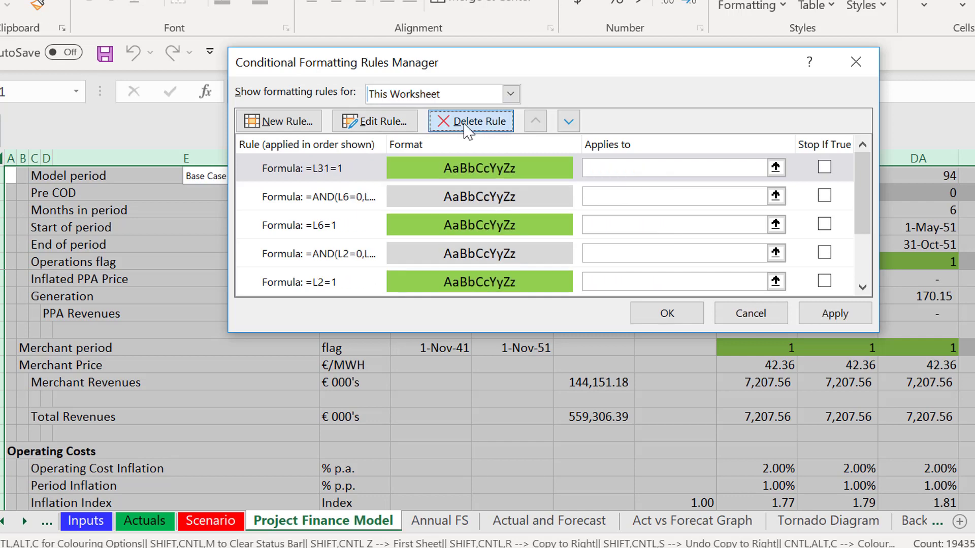
pyautogui.click(465, 122)
pyautogui.click(465, 122)
pyautogui.click(465, 122)
pyautogui.click(465, 122)
pyautogui.click(465, 121)
pyautogui.click(466, 121)
pyautogui.click(465, 122)
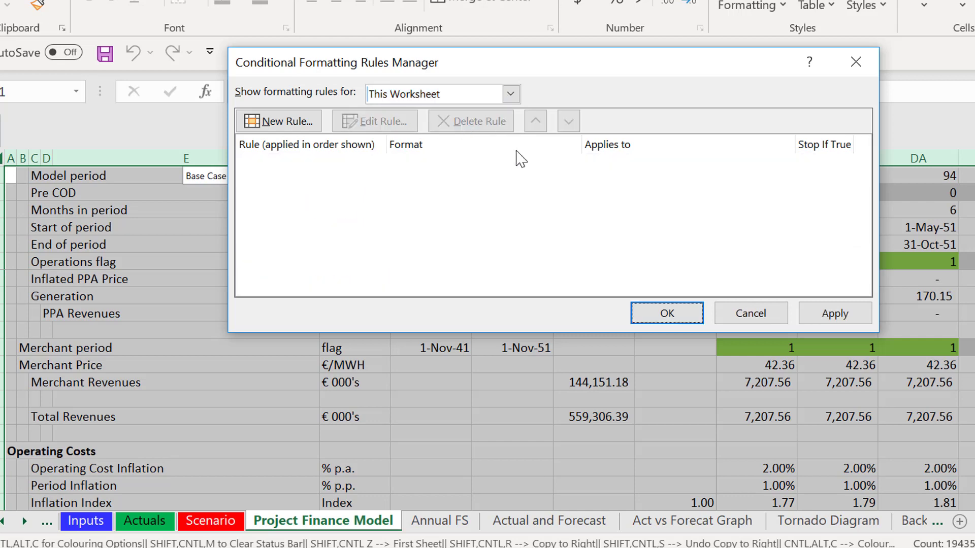
pyautogui.click(677, 321)
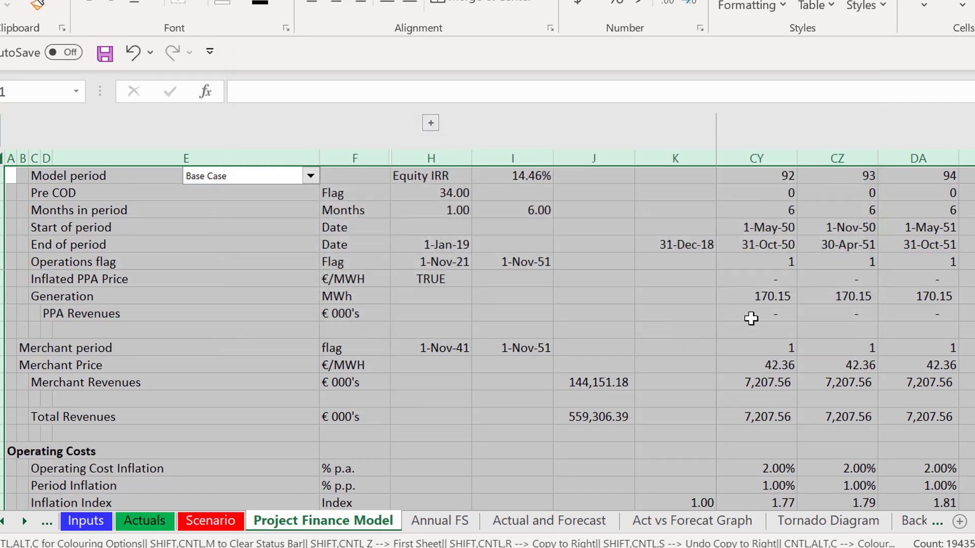
pyautogui.press('Left')
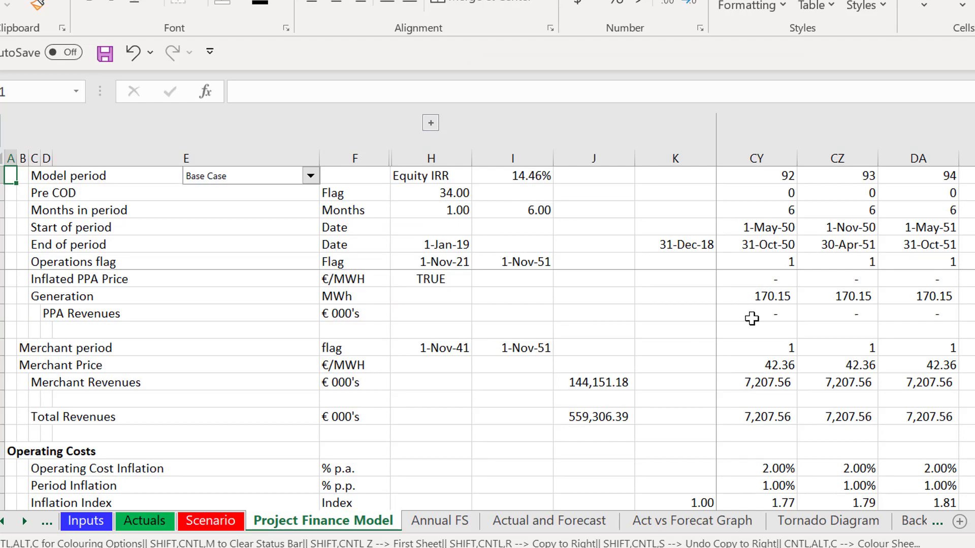
pyautogui.hotkey('ctrl', 'alt', 'c')
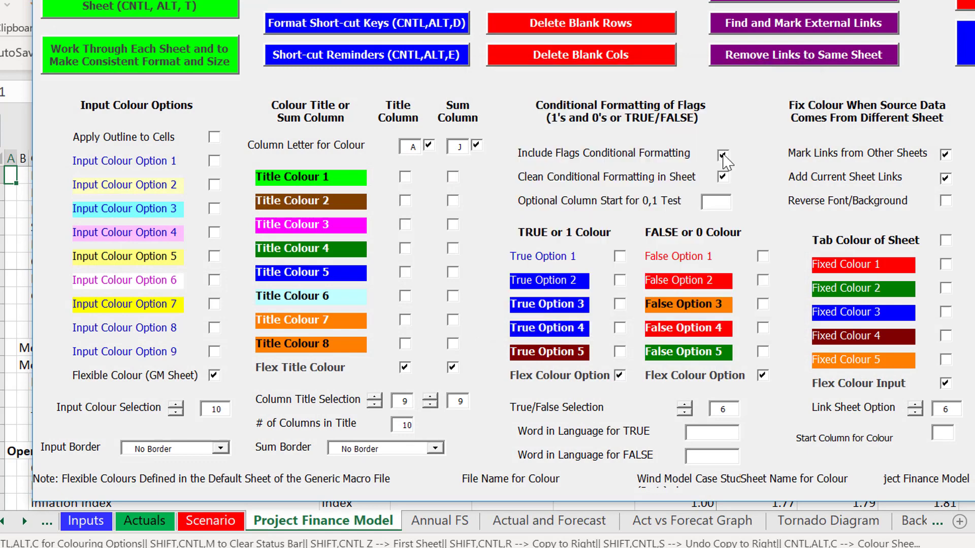
pyautogui.click(723, 155)
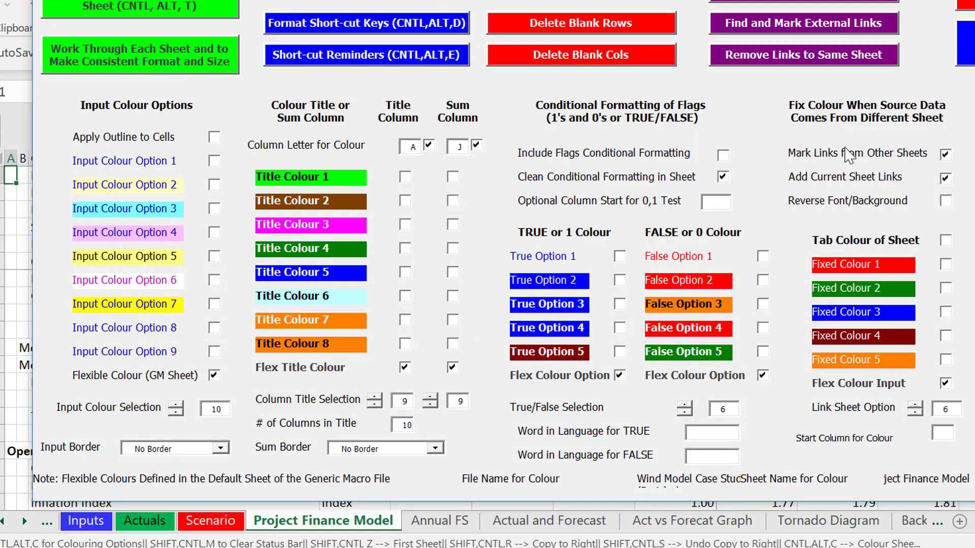
pyautogui.click(945, 155)
pyautogui.click(213, 142)
pyautogui.click(221, 448)
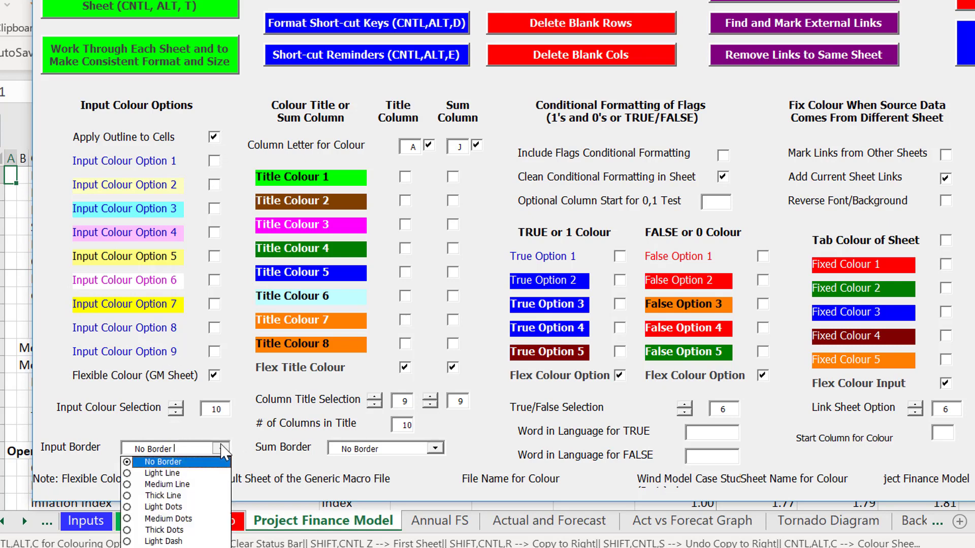
pyautogui.click(198, 508)
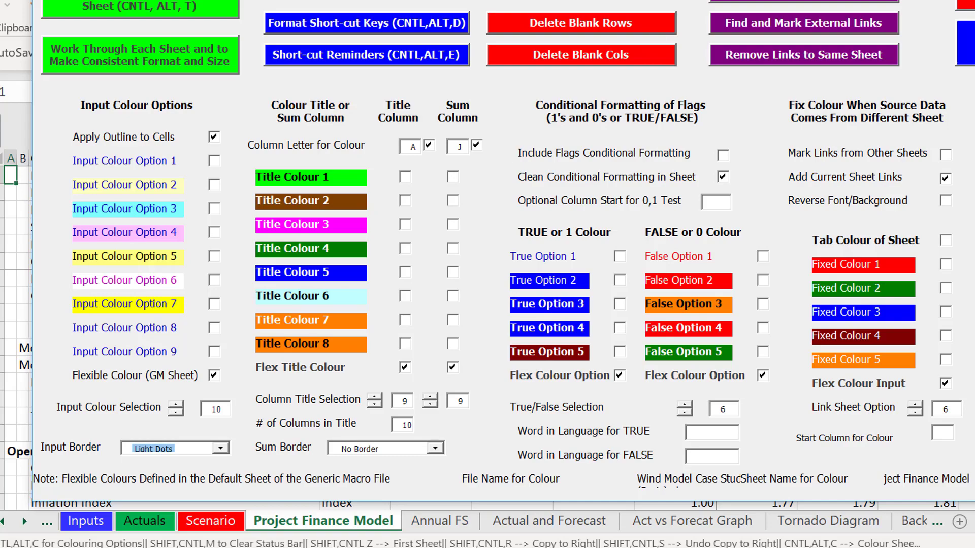
pyautogui.moveTo(974, 0); pyautogui.dragTo(943, 440)
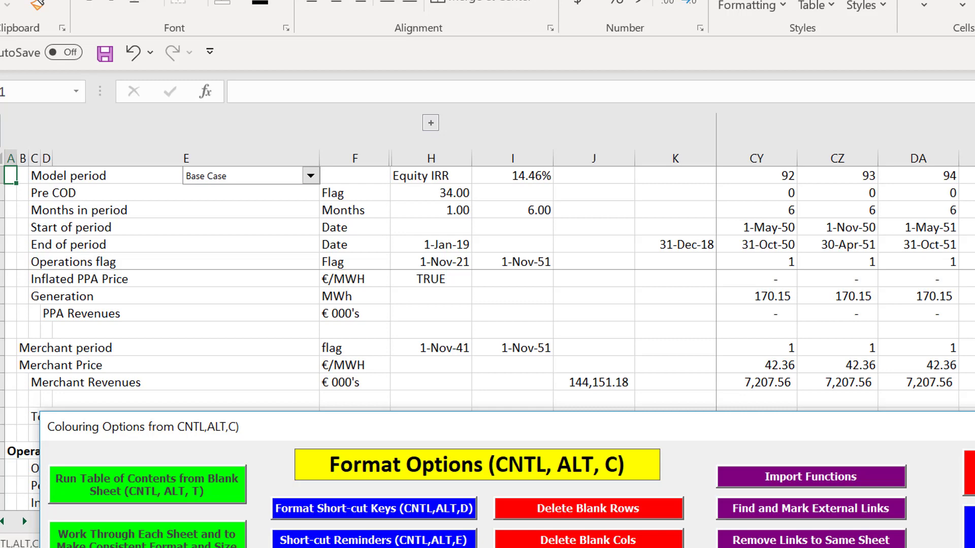
pyautogui.press('Escape')
# Examine the column J sum formulas for P50 Generation and P99 1-year Generation under Operations
pyautogui.press('pageup')
pyautogui.press('pageup')
pyautogui.press('pageup')
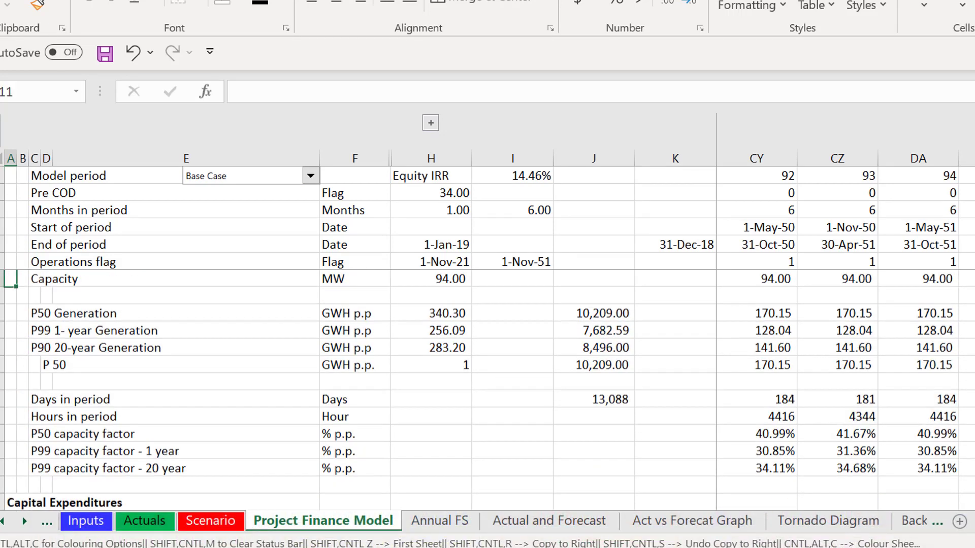
pyautogui.press('pageup')
pyautogui.press('Right')
pyautogui.press('Right')
pyautogui.press('Right')
pyautogui.press('Right')
pyautogui.press('Right')
pyautogui.press('Right')
pyautogui.press('Right')
pyautogui.press('Right')
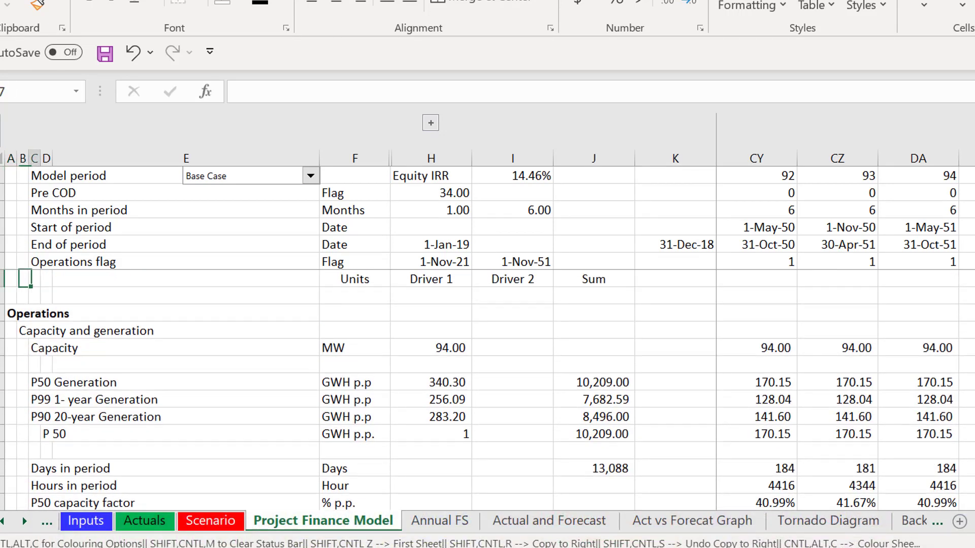
pyautogui.press('Down')
pyautogui.press('Down')
pyautogui.press('Down')
pyautogui.press('Down')
pyautogui.press('Down')
pyautogui.press('Down')
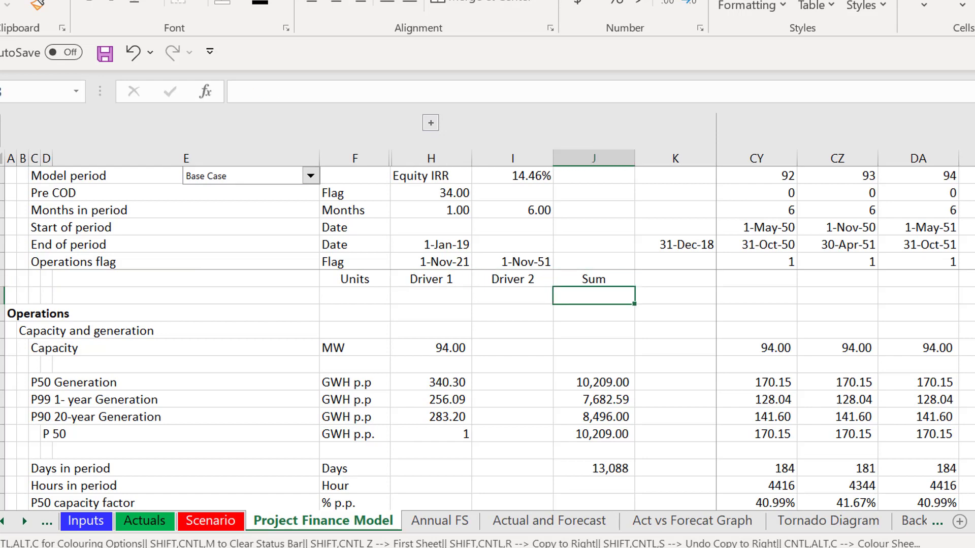
pyautogui.press('F2')
pyautogui.press('Escape')
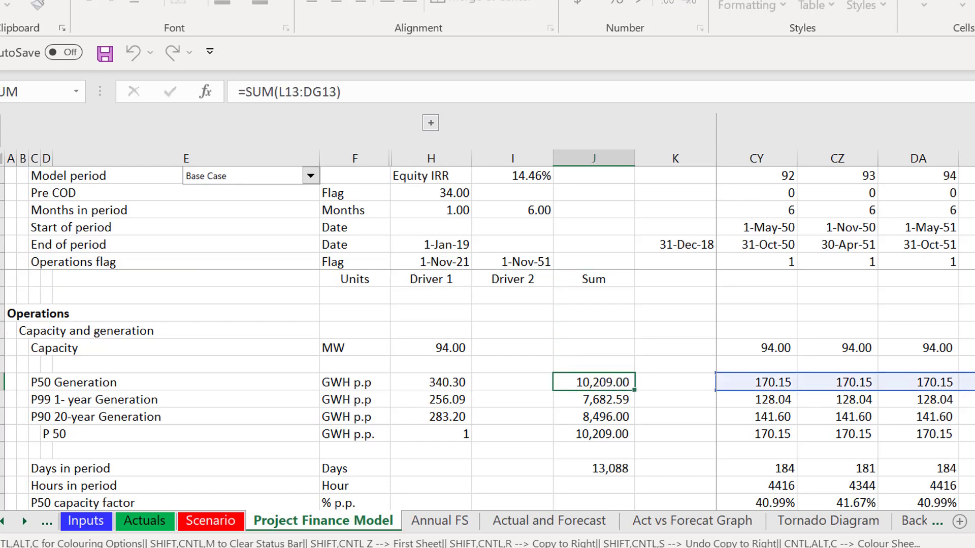
pyautogui.press('Down')
pyautogui.press('F2')
pyautogui.press('Escape')
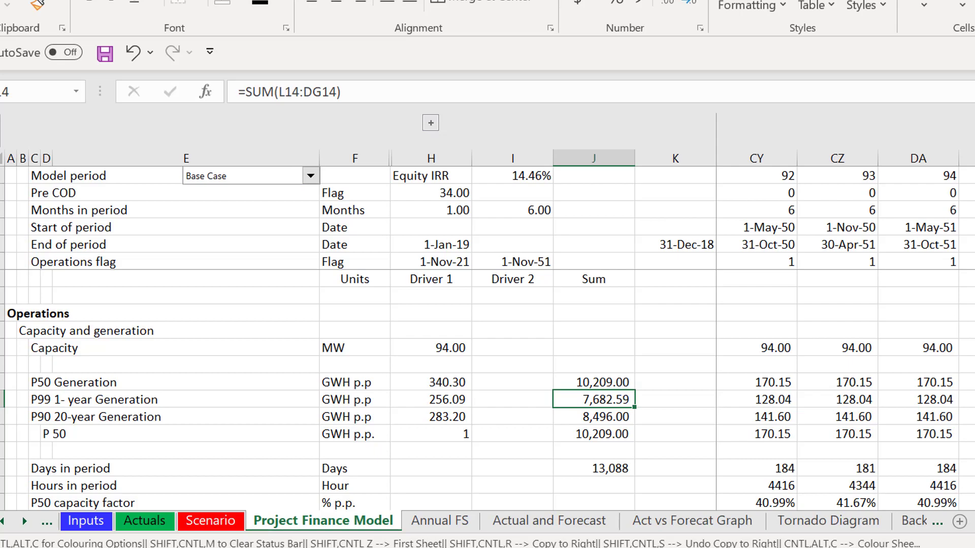
# Open the colouring options for the Project Finance Model sheet and set the sum border to Light Dash
pyautogui.hotkey('ctrl', 'alt', 'c')
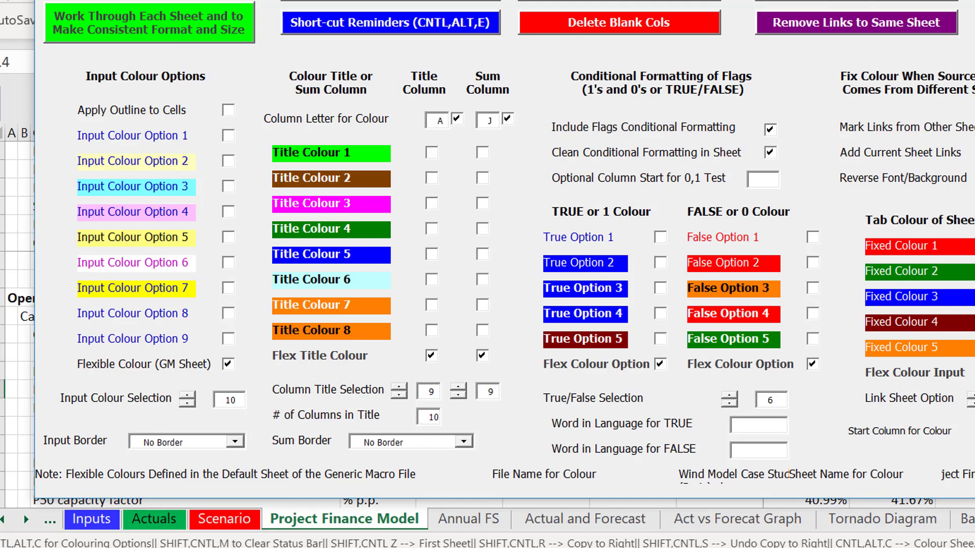
pyautogui.moveTo(739, 1); pyautogui.dragTo(716, 1)
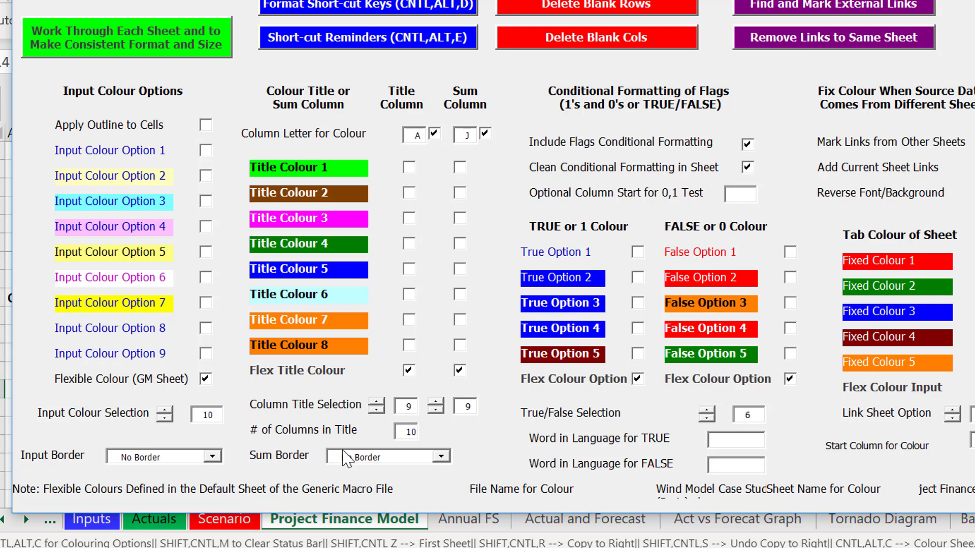
pyautogui.click(440, 456)
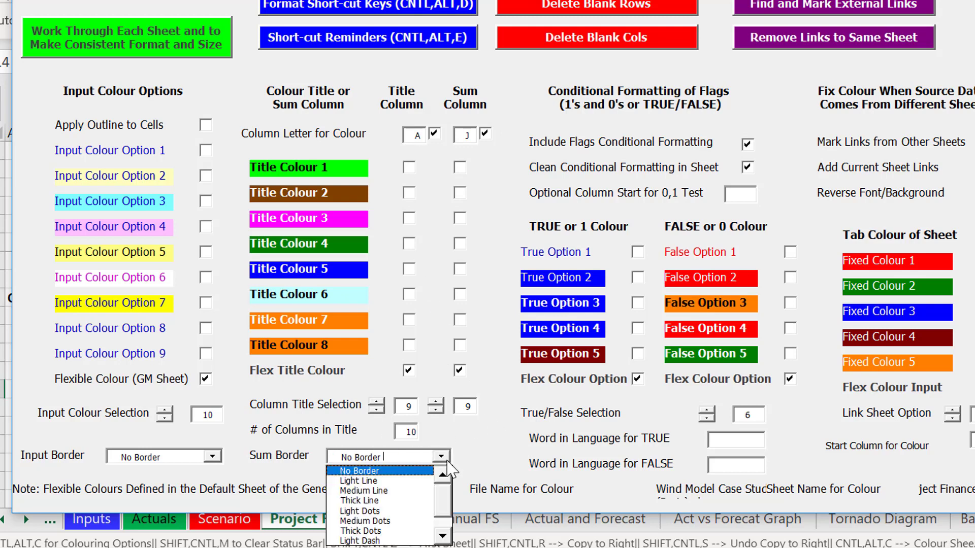
pyautogui.click(430, 489)
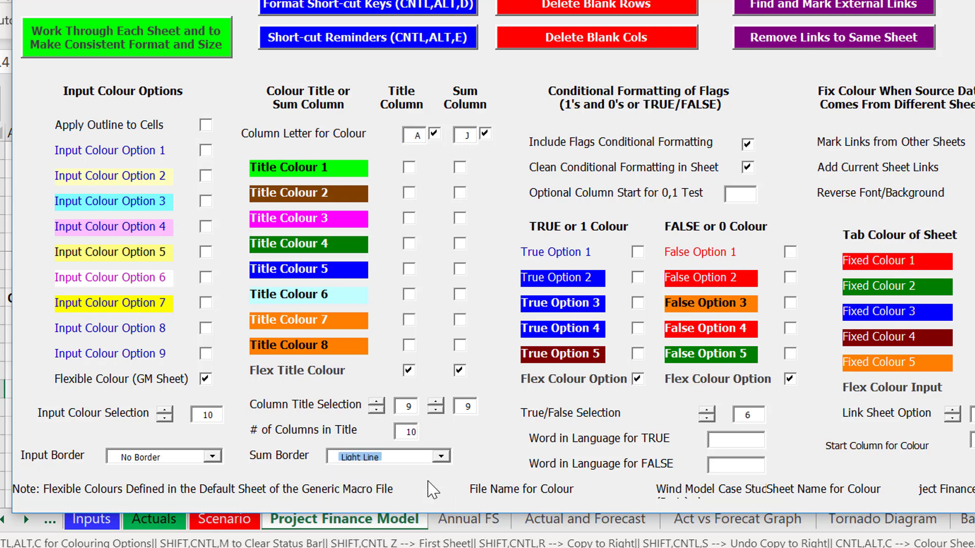
pyautogui.click(441, 457)
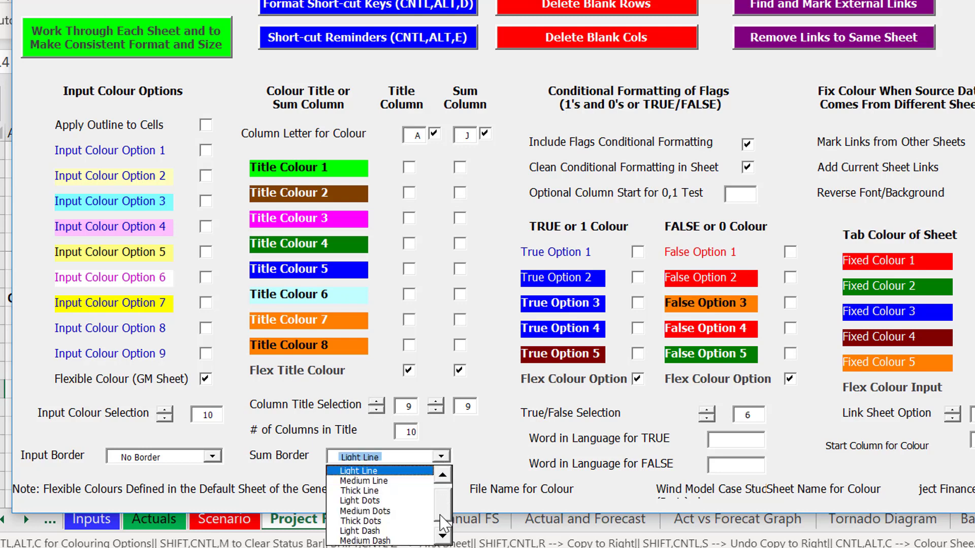
pyautogui.click(381, 534)
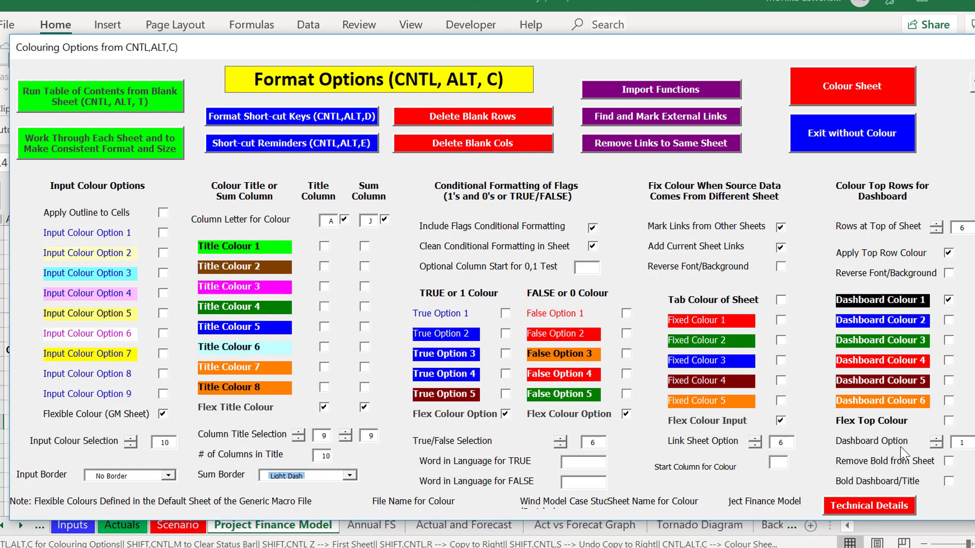
# Enable bold for the dashboard and titles, turn off marking links from other sheets, and colour the Project Finance Model sheet
pyautogui.click(948, 482)
pyautogui.click(781, 227)
pyautogui.click(853, 84)
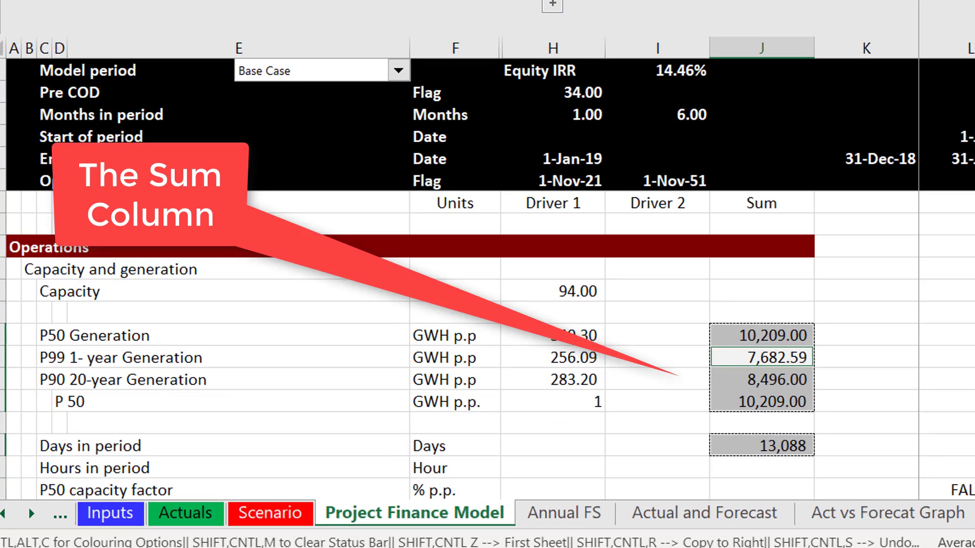
# Recolour the sheet with flag conditional formatting and the top row colour turned off
pyautogui.hotkey('ctrl', 'shift', 'alt', 'c')
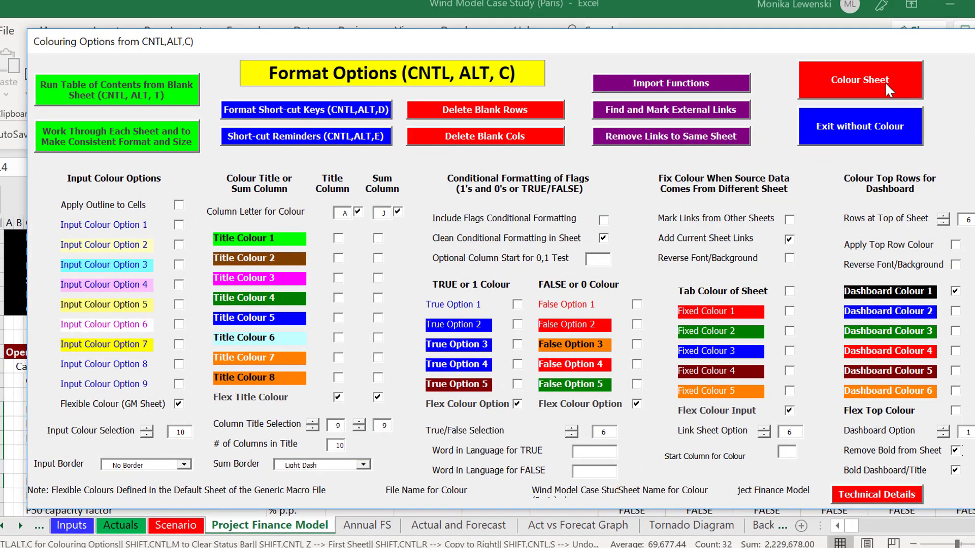
pyautogui.click(885, 83)
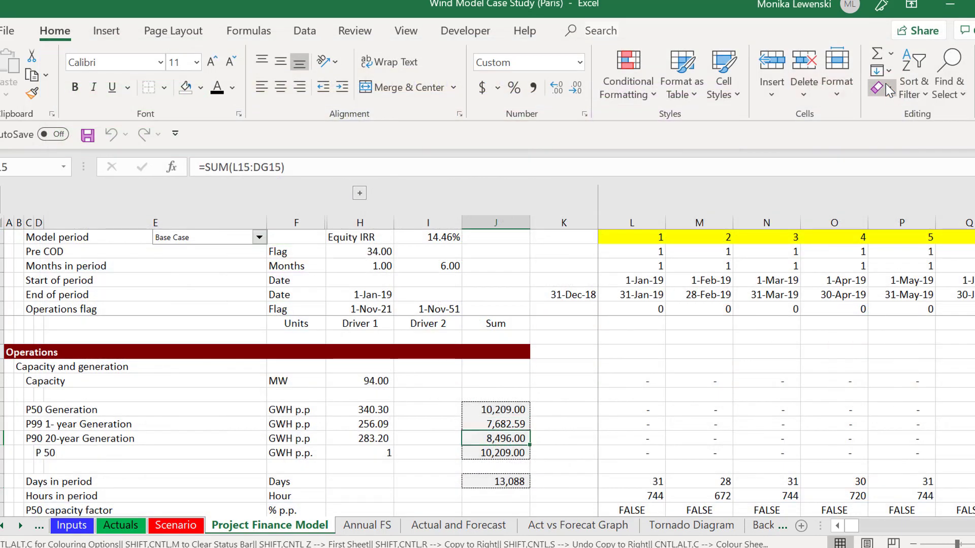
# Examine the title bars and column J sum formatting down the Project Finance Model sheet to the IRR section
pyautogui.press('Down')
pyautogui.press('Down')
pyautogui.press('Down')
pyautogui.press('Down')
pyautogui.press('Down')
pyautogui.press('Down')
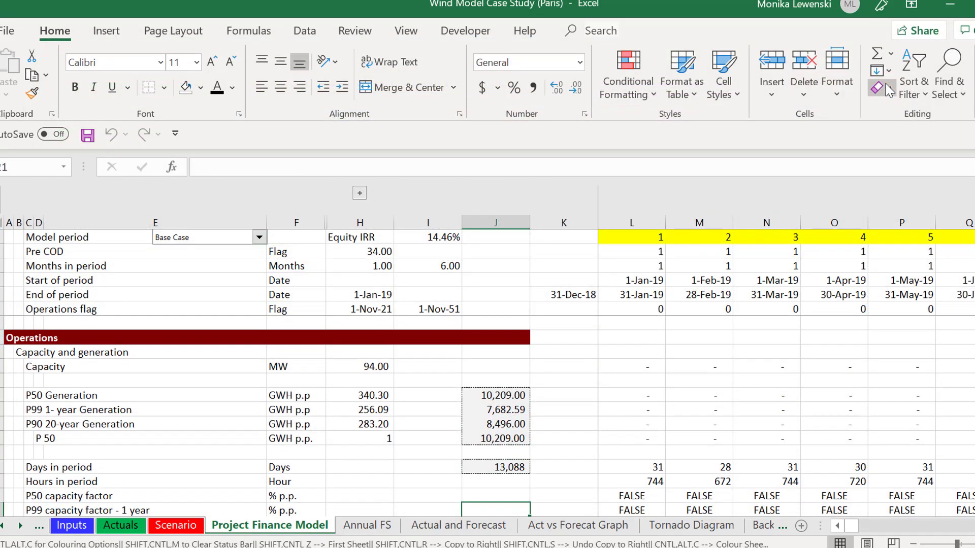
pyautogui.press('pagedown')
pyautogui.press('pagedown')
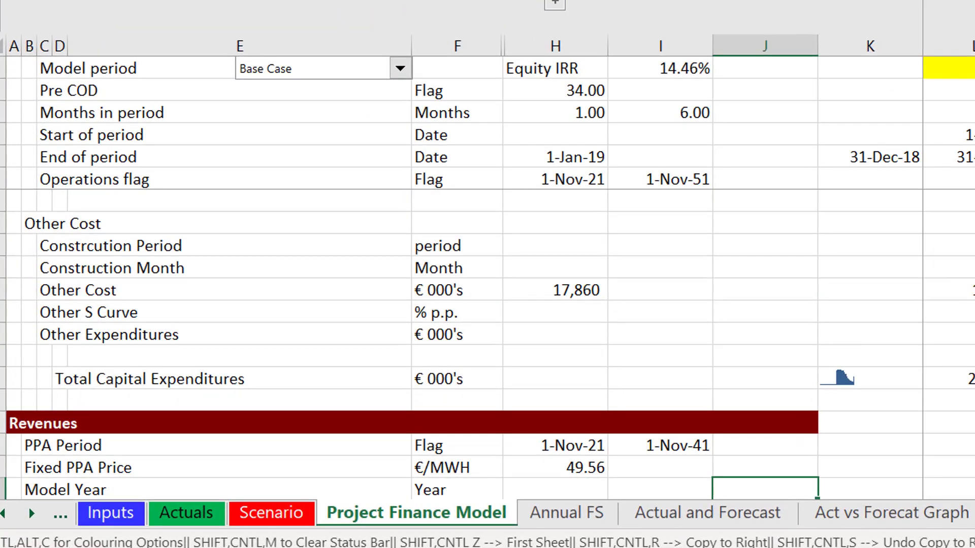
pyautogui.press('pagedown')
pyautogui.press('pagedown')
pyautogui.press('pagedown')
pyautogui.press('pagedown')
pyautogui.press('pagedown')
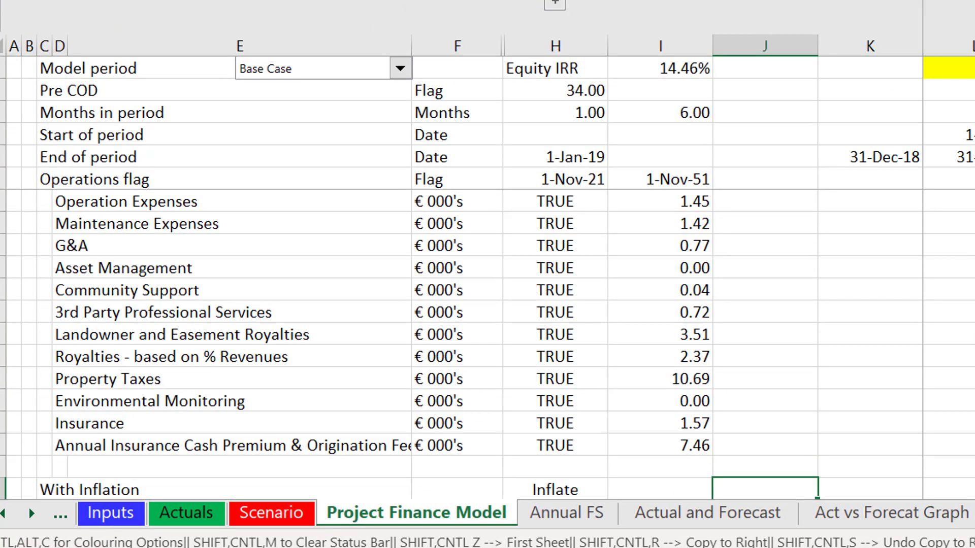
pyautogui.press('pagedown')
pyautogui.press('pagedown')
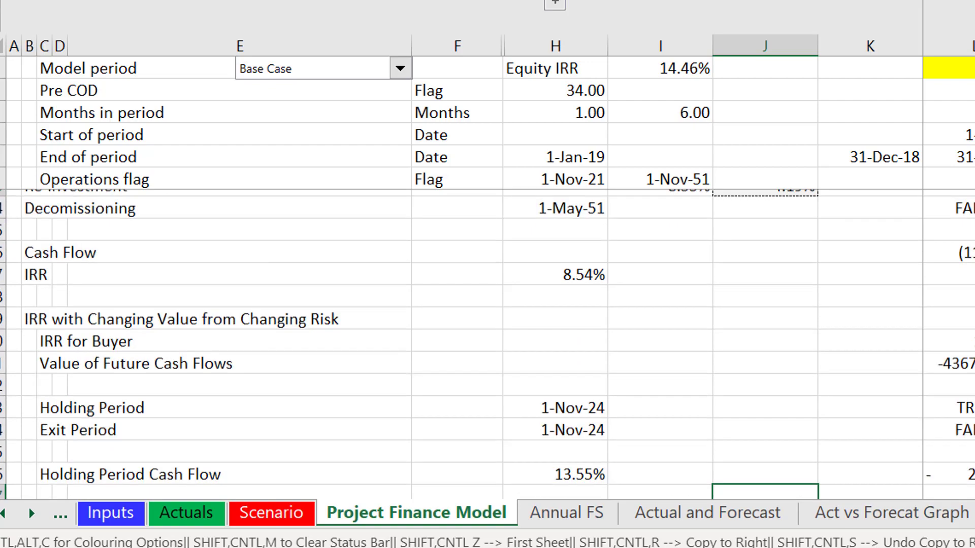
# Review the dashed sum cells in column J back up through Cost of Funding, Operations, Capital Expenditures and Revenues
pyautogui.press('pageup')
pyautogui.press('Up')
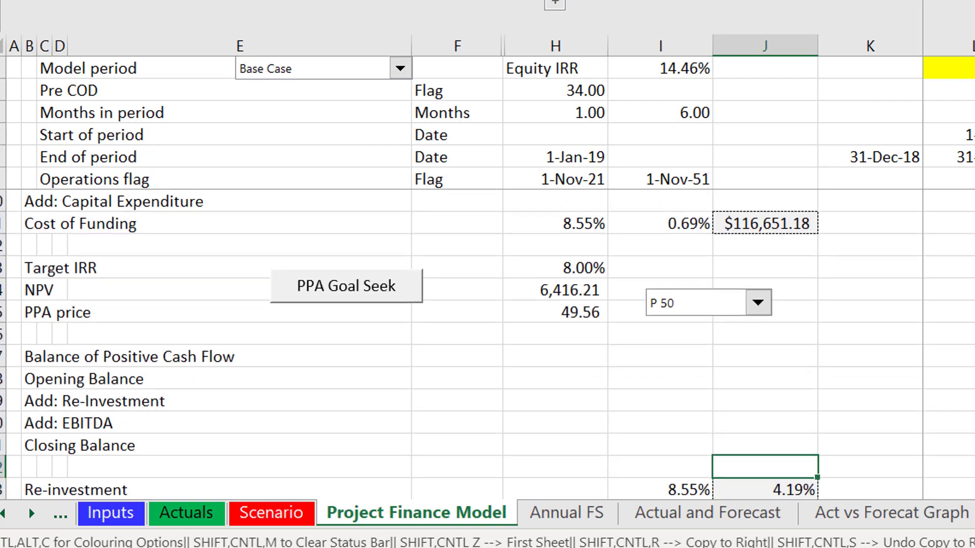
pyautogui.press('pageup')
pyautogui.press('pagedown')
pyautogui.press('pageup')
pyautogui.press('pageup')
pyautogui.press('pageup')
pyautogui.press('pageup')
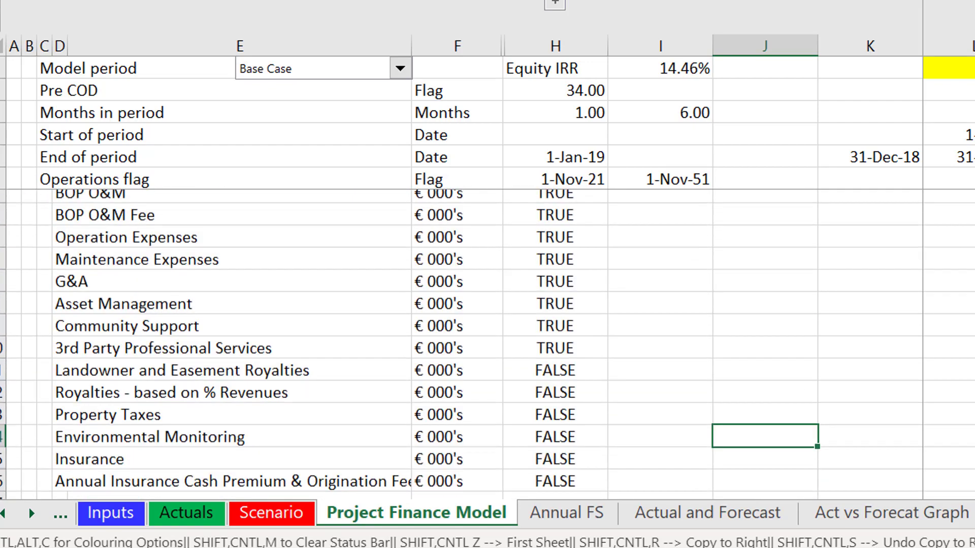
pyautogui.press('pageup')
pyautogui.press('pageup')
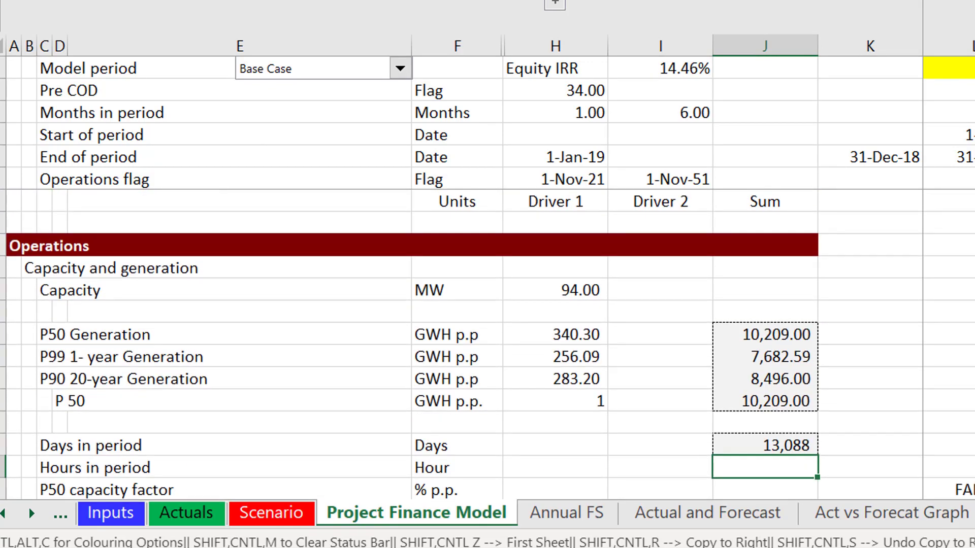
pyautogui.press('pagedown')
pyautogui.press('pagedown')
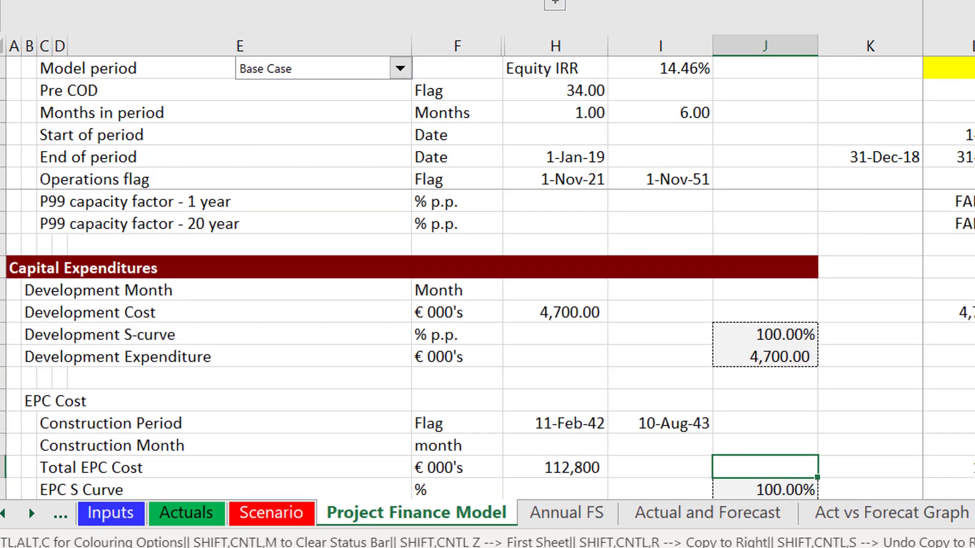
pyautogui.press('pagedown')
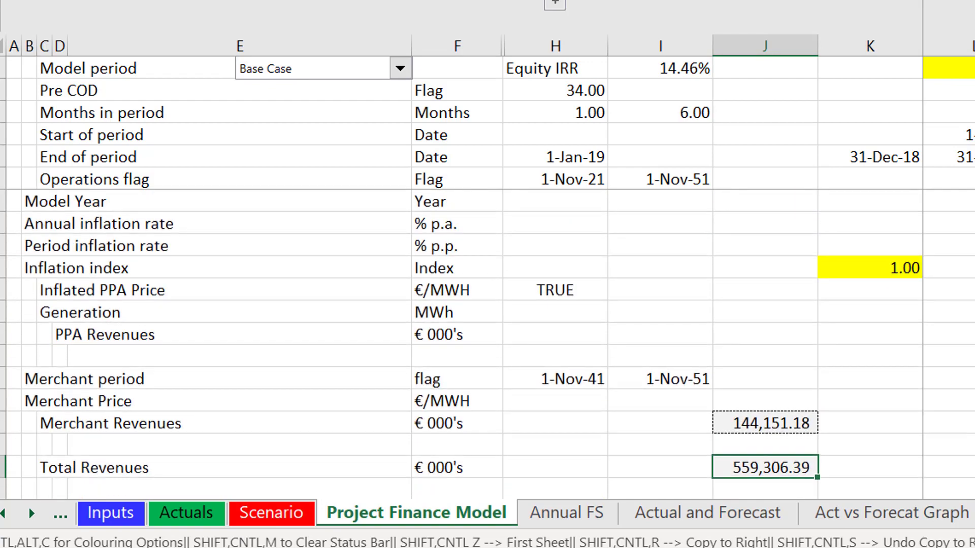
pyautogui.press('pageup')
pyautogui.press('pageup')
pyautogui.press('pageup')
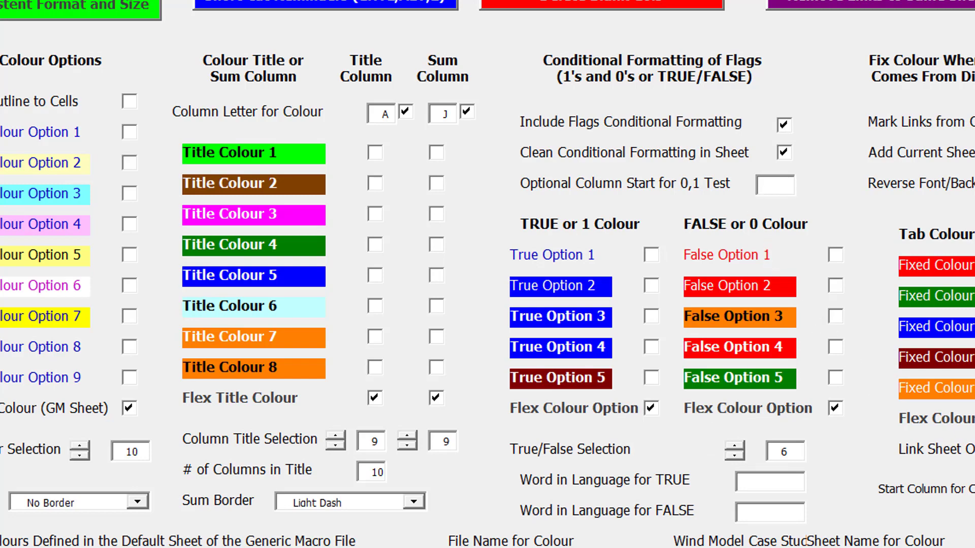
# Set the optional column start for the 0,1 test to L and choose True Option 1 for the flags
pyautogui.moveTo(854, 0); pyautogui.dragTo(796, 24)
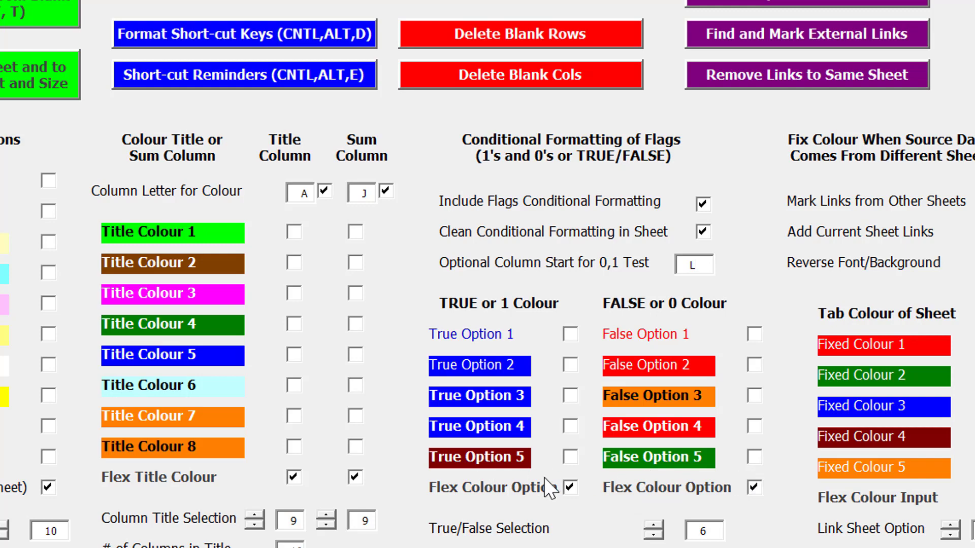
pyautogui.click(571, 331)
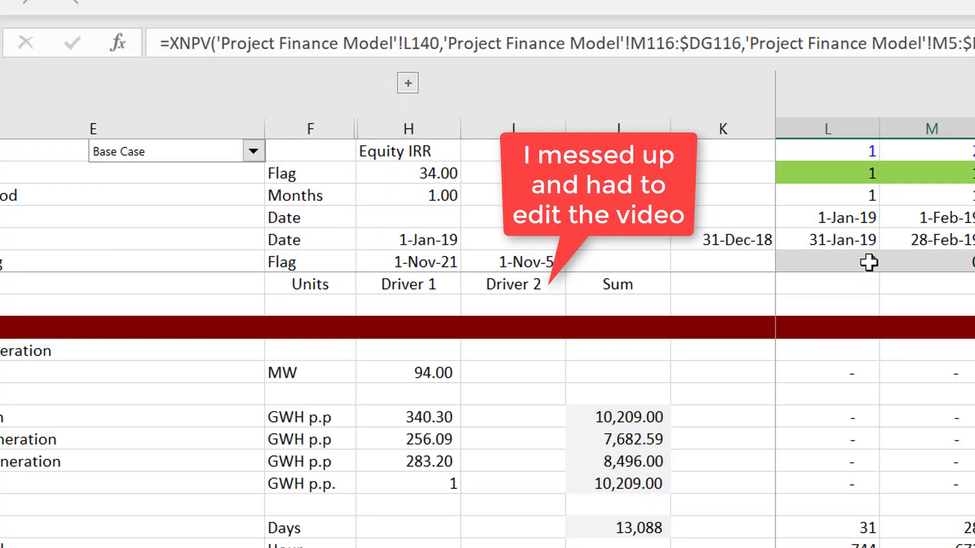
# Colour the sheet's flags with True Option 2 and False Option 2, starting the 0,1 test at column L
pyautogui.click(869, 263)
pyautogui.press('Left')
pyautogui.press('Left')
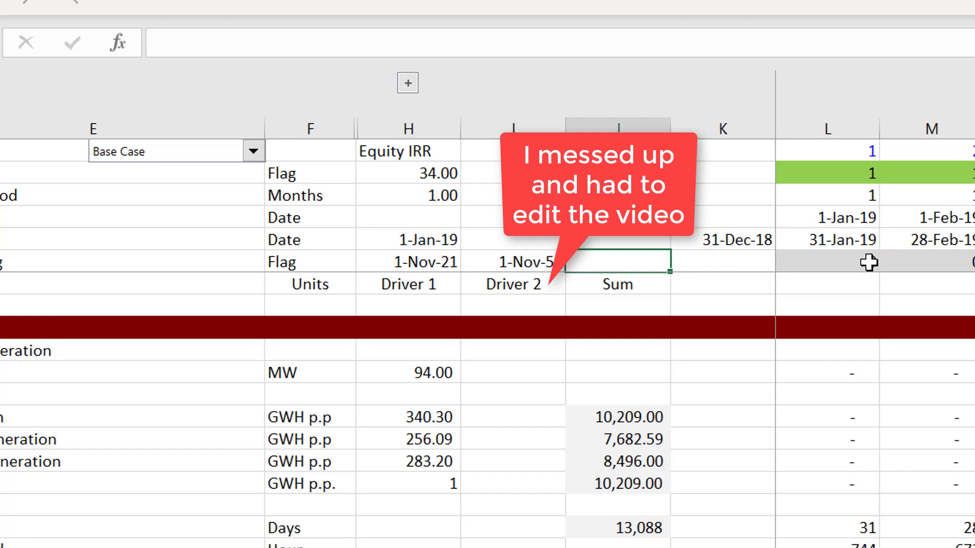
pyautogui.press('Right')
pyautogui.press('Right')
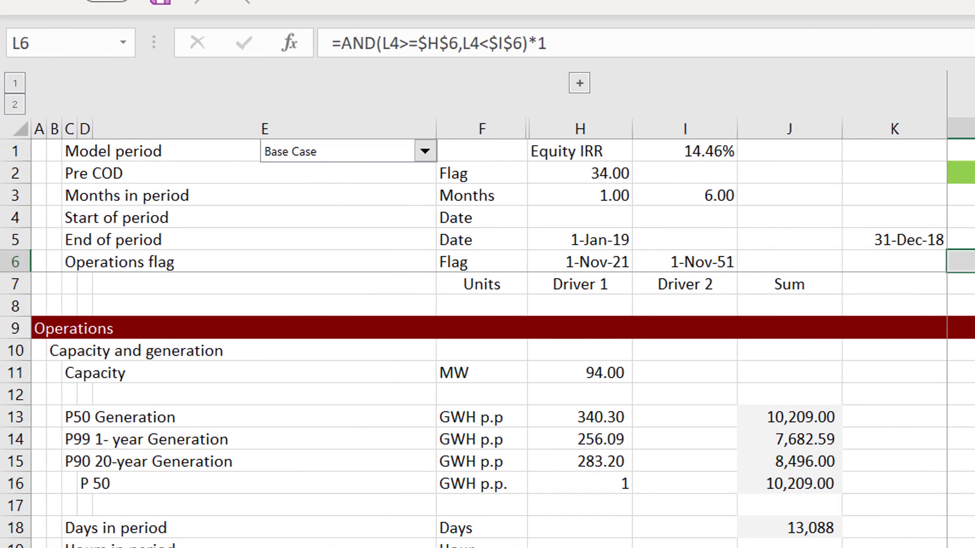
pyautogui.hotkey('ctrl', 'alt', 'c')
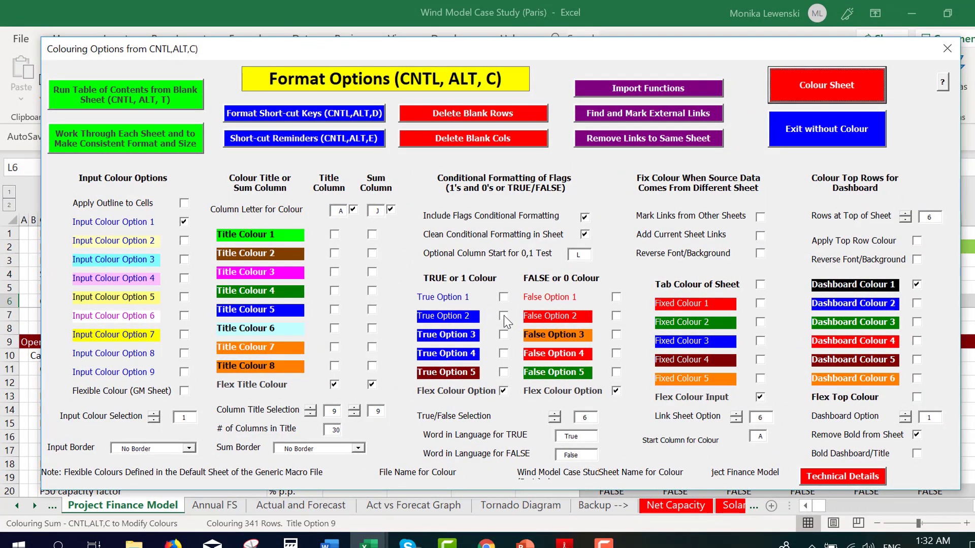
pyautogui.click(504, 315)
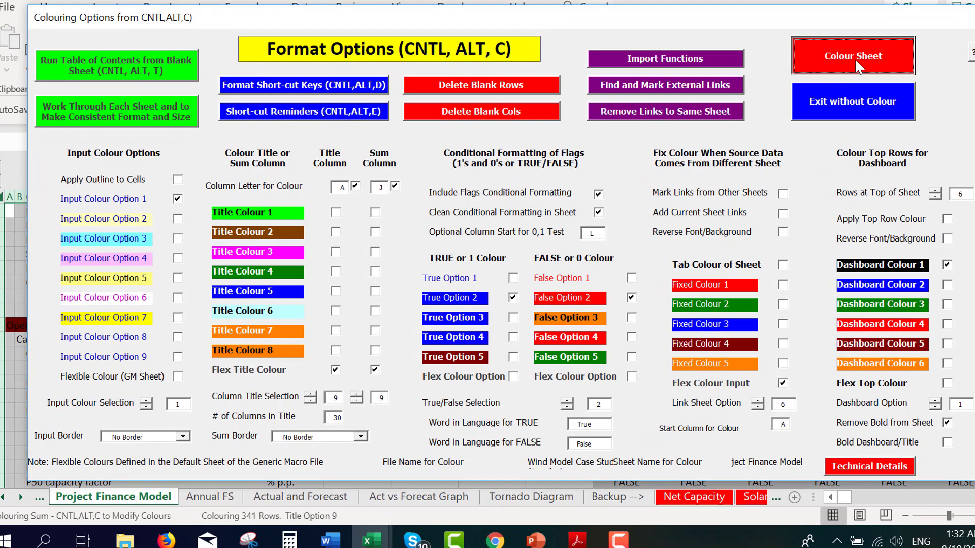
pyautogui.click(830, 94)
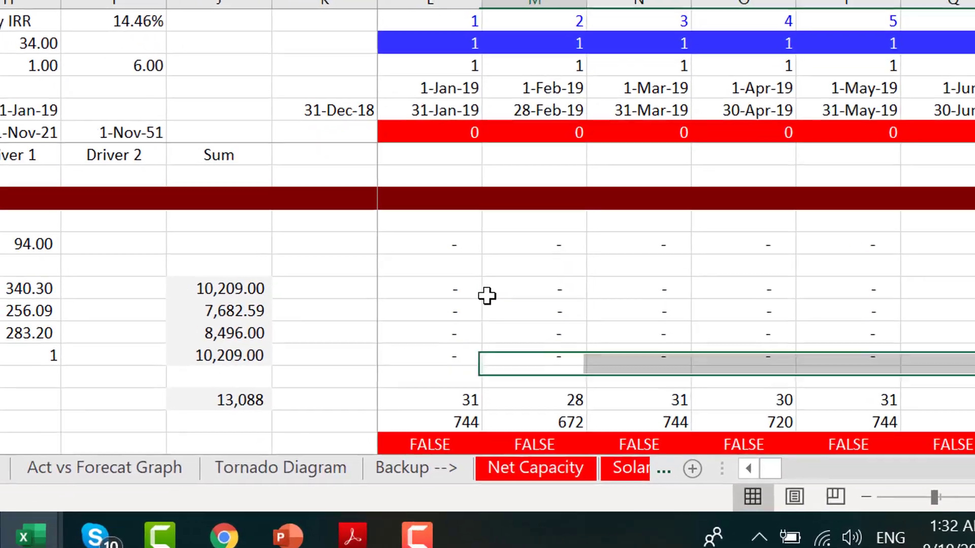
pyautogui.click(486, 296)
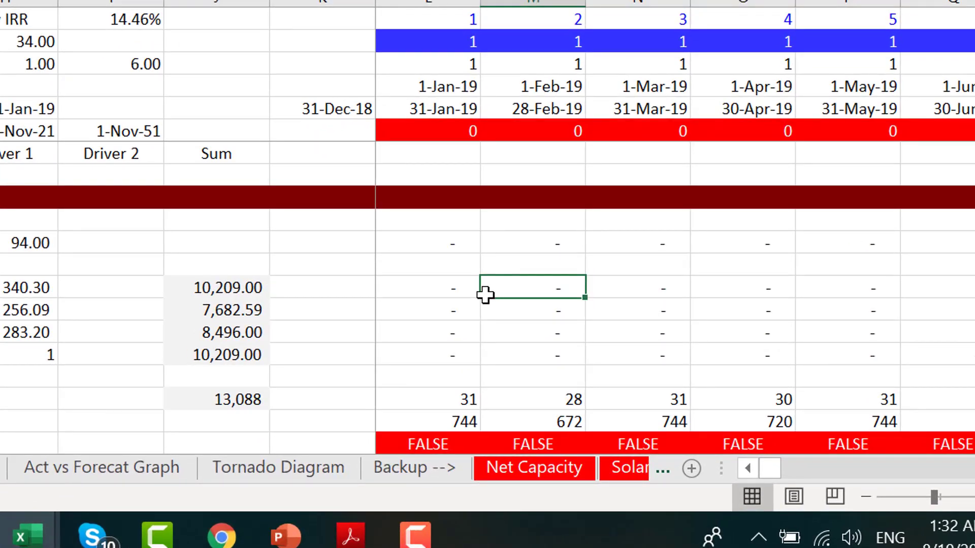
# Recolour the sheet's flags with True Option 3 and False Option 3
pyautogui.hotkey('ctrl', 'alt', 'c')
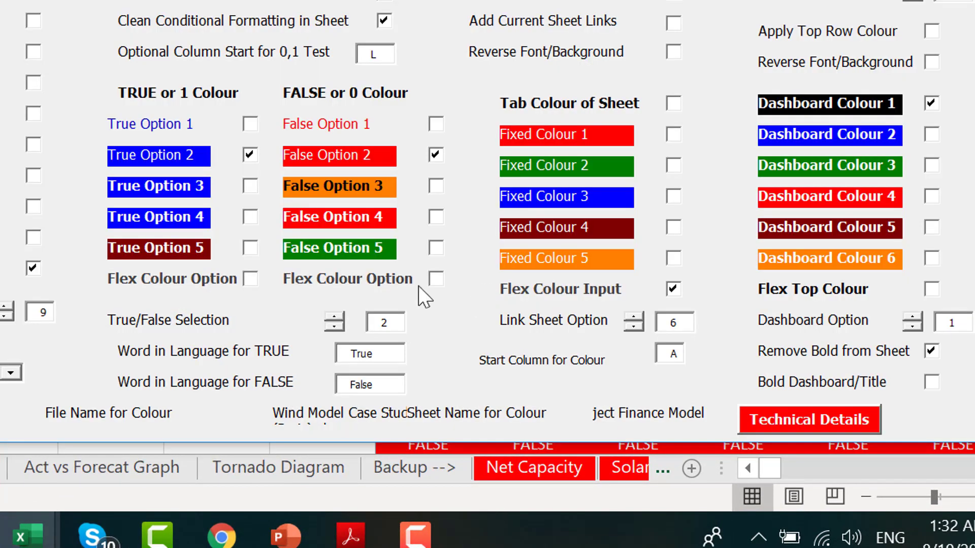
pyautogui.click(250, 185)
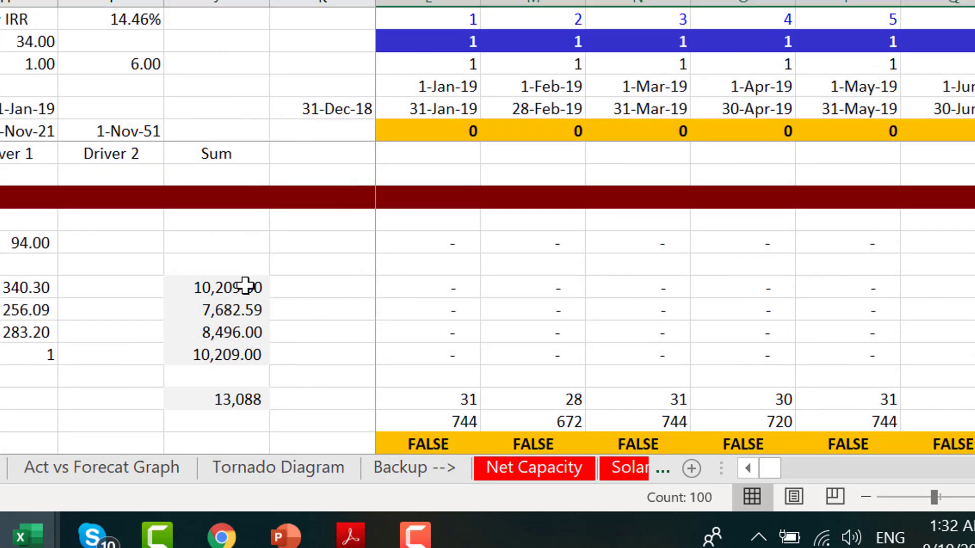
pyautogui.click(522, 187)
# Examine the flag colours across the monthly columns and down through the capital expenditure and revenue sections
pyautogui.press('Right')
pyautogui.press('Down')
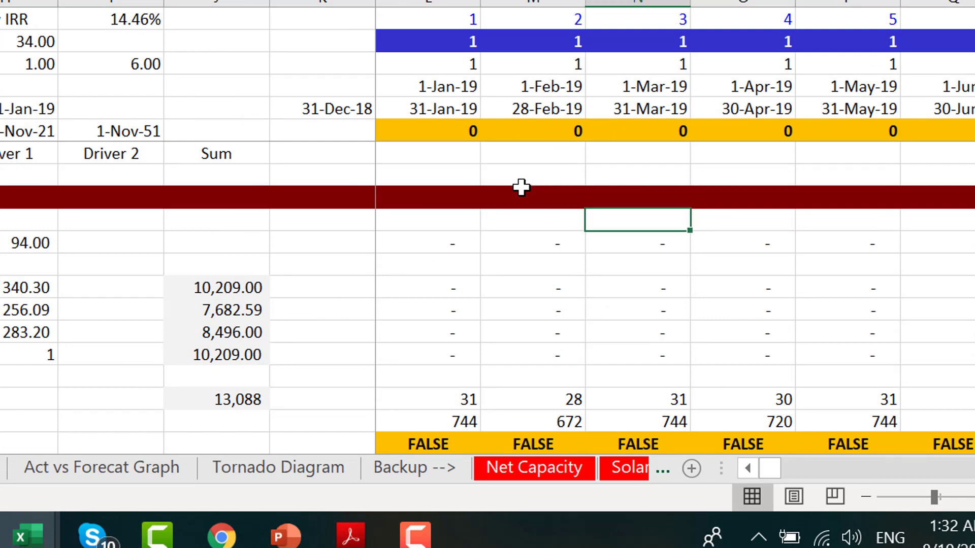
pyautogui.press('pagedown')
pyautogui.press('pagedown')
pyautogui.press('Right')
pyautogui.press('Right')
pyautogui.press('Right')
pyautogui.press('Right')
pyautogui.press('Right')
pyautogui.press('Right')
pyautogui.press('Right')
pyautogui.press('Right')
pyautogui.press('Right')
pyautogui.press('Right')
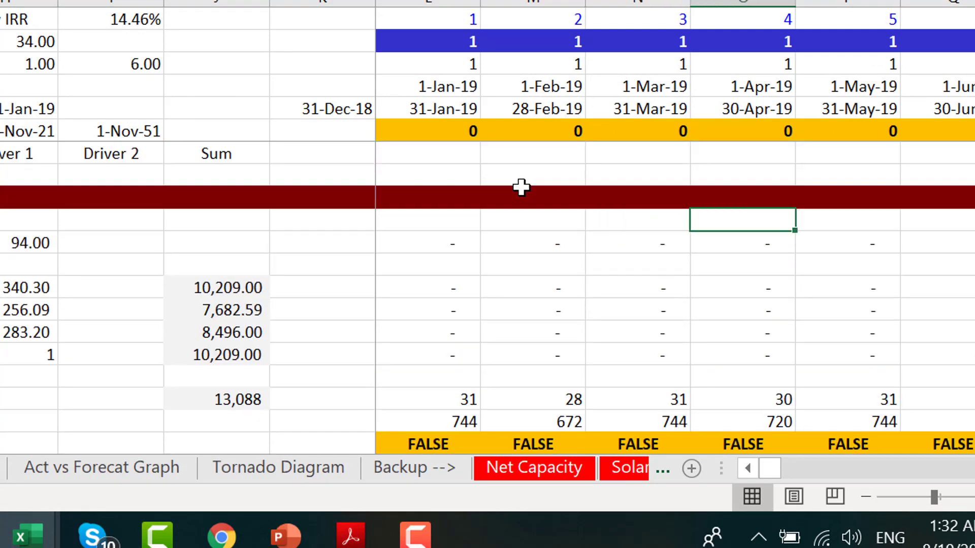
pyautogui.press('Right')
pyautogui.press('Right')
pyautogui.press('Right')
pyautogui.press('Right')
pyautogui.press('Right')
pyautogui.press('Right')
pyautogui.press('Right')
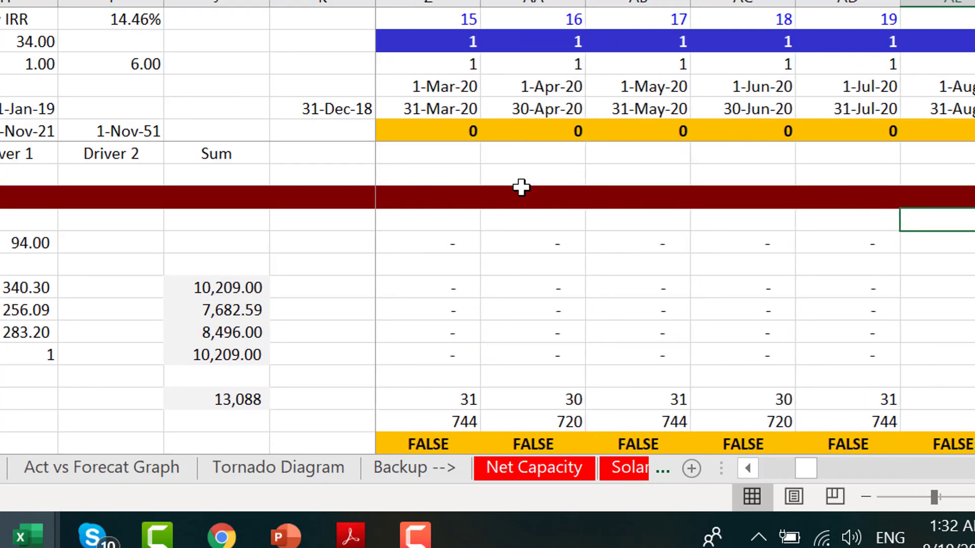
pyautogui.press('pagedown')
pyautogui.press('pagedown')
pyautogui.press('pagedown')
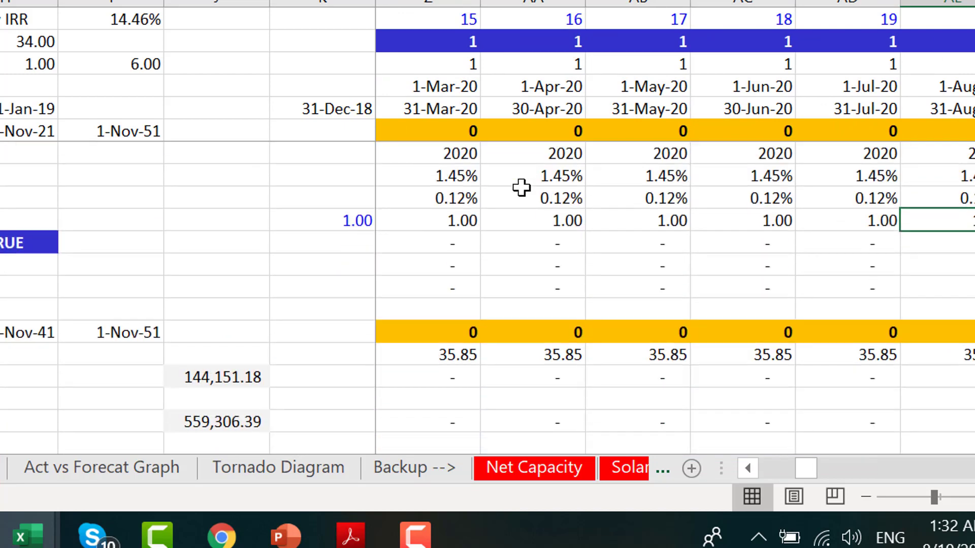
pyautogui.press('pagedown')
pyautogui.press('Right')
pyautogui.press('Right')
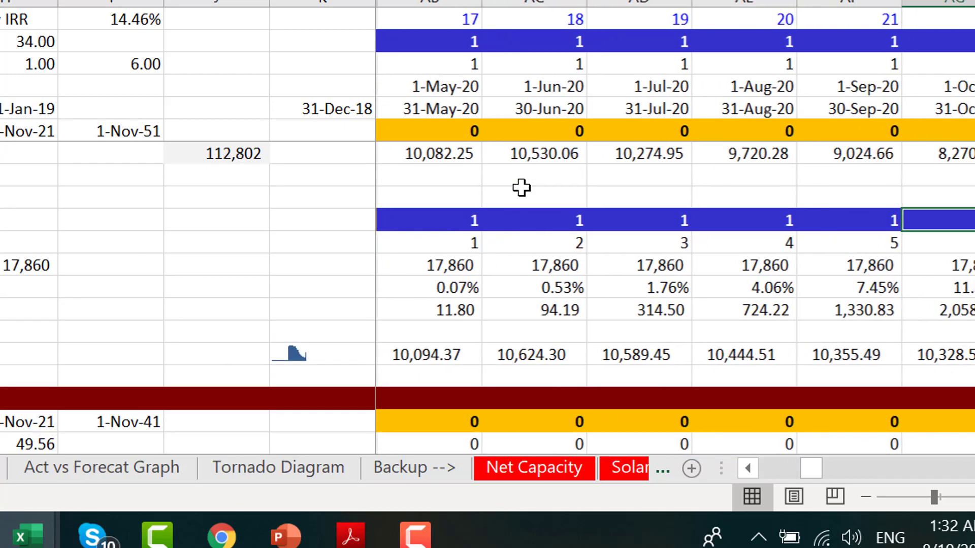
# Compare the construction flag colours in the earlier months and check the TRUE/FALSE colours in the expense section
pyautogui.press('Left')
pyautogui.press('Left')
pyautogui.press('Left')
pyautogui.press('Left')
pyautogui.press('Left')
pyautogui.press('Left')
pyautogui.press('Left')
pyautogui.press('Left')
pyautogui.press('Left')
pyautogui.press('Left')
pyautogui.press('Left')
pyautogui.press('Left')
pyautogui.press('Left')
pyautogui.press('Left')
pyautogui.press('Left')
pyautogui.press('Left')
pyautogui.press('Left')
pyautogui.press('Left')
pyautogui.press('Left')
pyautogui.press('Left')
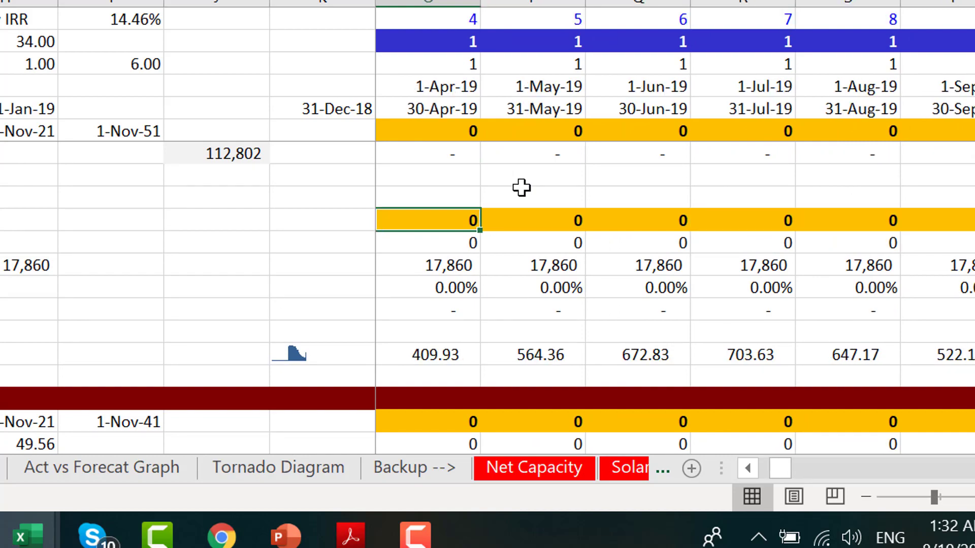
pyautogui.press('pagedown')
pyautogui.press('pagedown')
pyautogui.press('pagedown')
pyautogui.press('pagedown')
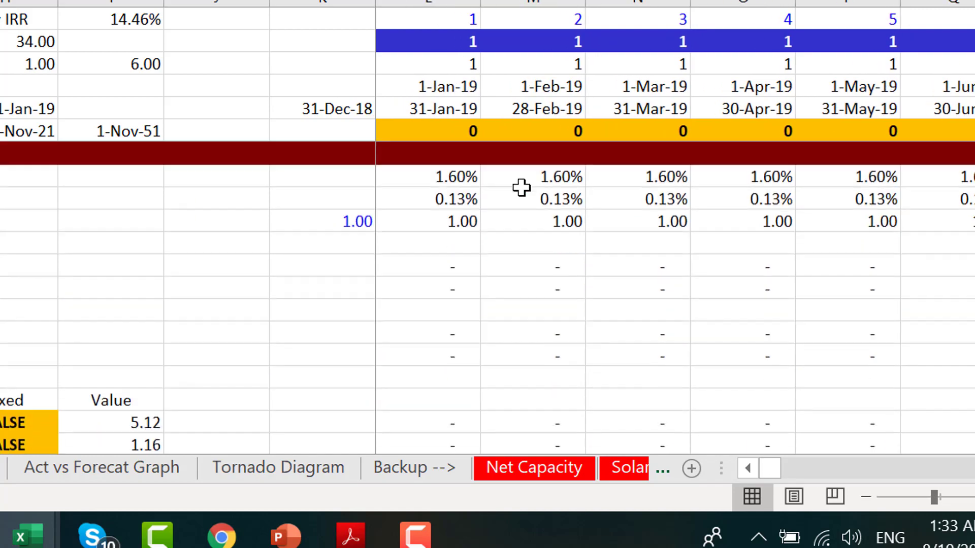
pyautogui.press('pageup')
pyautogui.press('pageup')
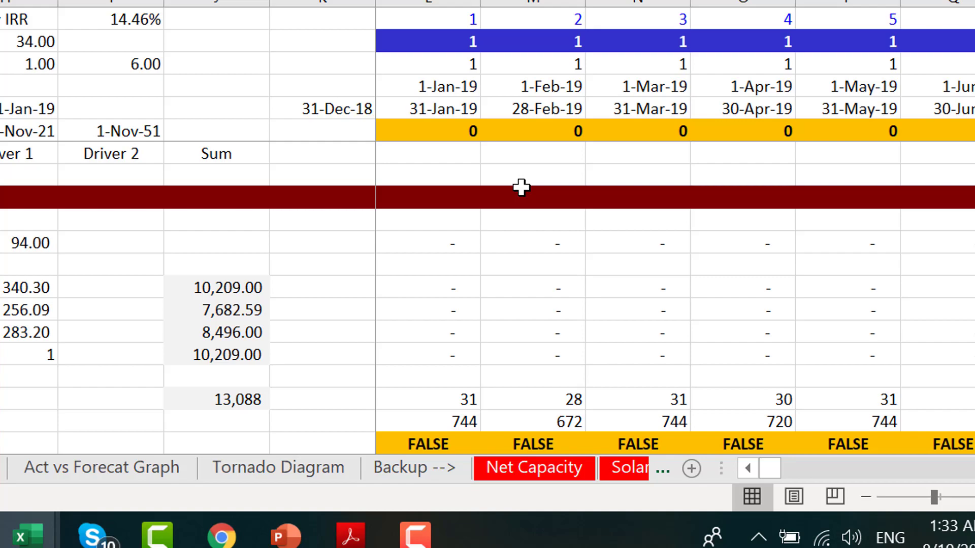
# Examine the Operations flag formula in row 6 across the monthly columns
pyautogui.click(425, 122)
pyautogui.press('Left')
pyautogui.press('Right')
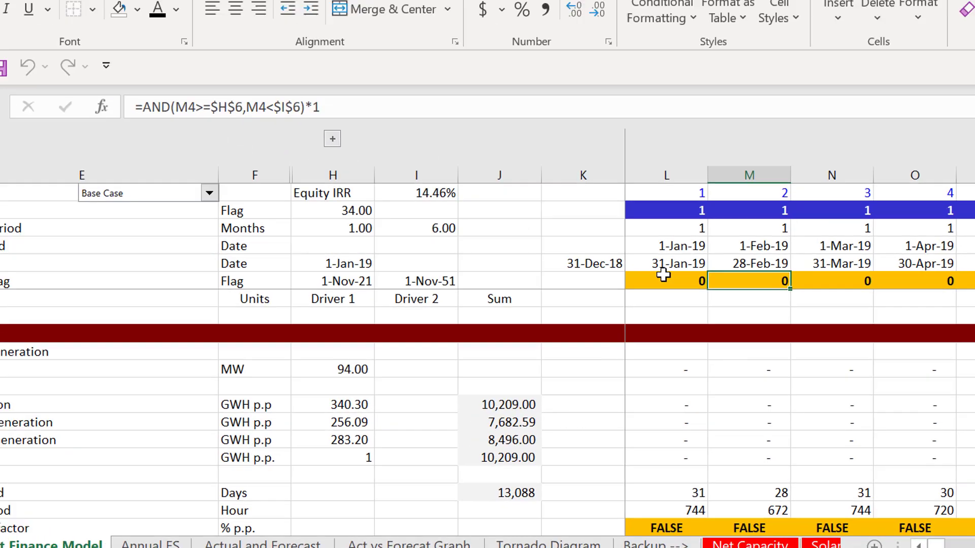
pyautogui.press('Left')
pyautogui.press('Right')
pyautogui.press('Right')
pyautogui.press('Right')
pyautogui.press('Right')
pyautogui.press('Right')
pyautogui.press('Right')
pyautogui.press('Right')
pyautogui.press('Right')
pyautogui.press('Right')
pyautogui.press('Right')
pyautogui.press('Right')
pyautogui.press('Right')
pyautogui.press('Right')
pyautogui.press('Right')
pyautogui.press('Right')
pyautogui.press('Right')
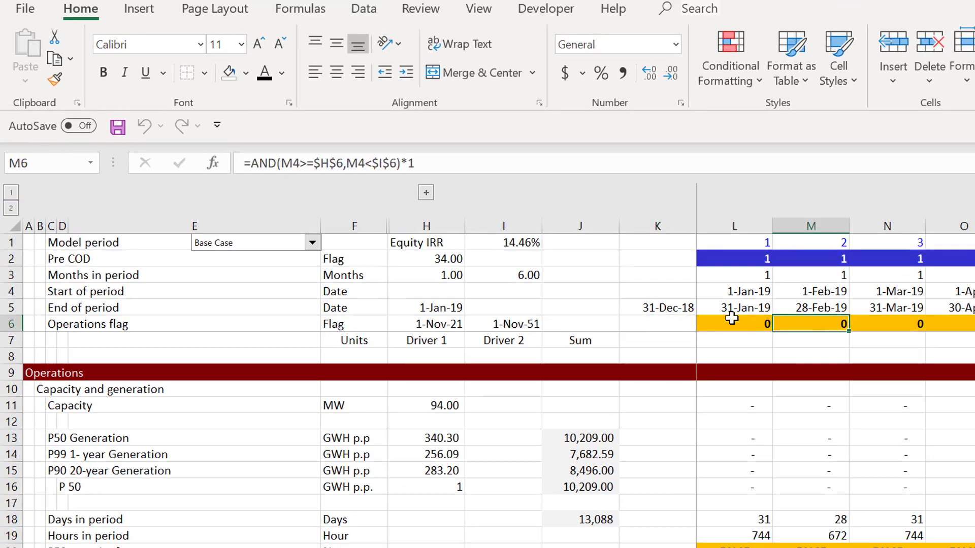
pyautogui.press('Left')
pyautogui.press('Left')
pyautogui.press('Left')
pyautogui.press('Left')
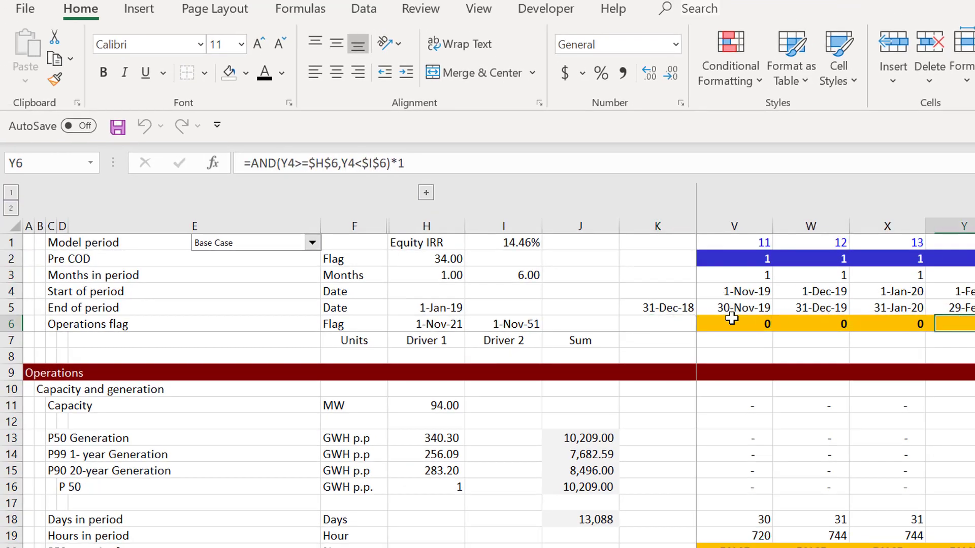
pyautogui.press('Left')
pyautogui.press('Left')
pyautogui.press('Left')
pyautogui.press('Left')
pyautogui.press('Left')
pyautogui.press('Left')
pyautogui.press('Left')
pyautogui.press('Left')
pyautogui.press('Left')
pyautogui.press('Left')
pyautogui.press('Left')
pyautogui.press('Left')
pyautogui.press('Left')
pyautogui.press('Left')
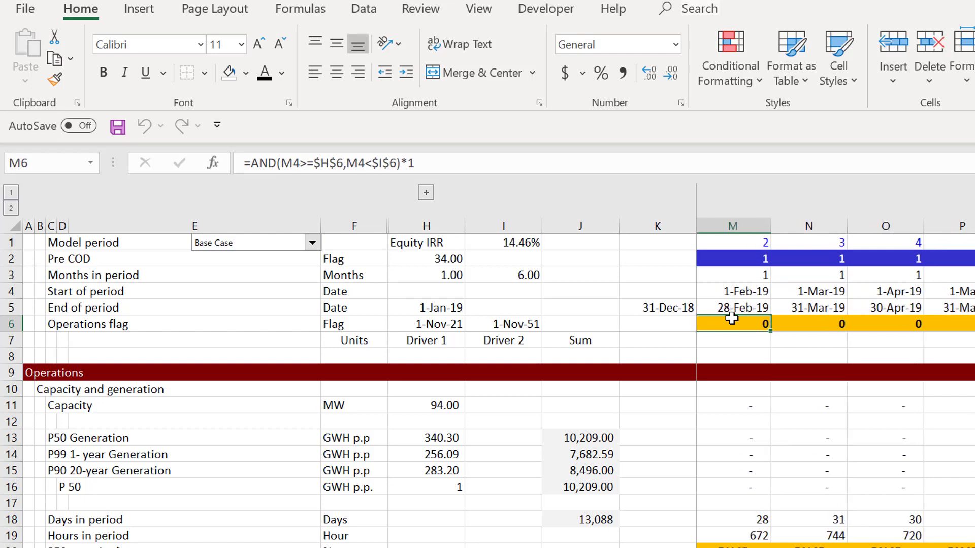
# Examine the flag colours from the Operations flag row down to the P99 capacity factor rows in the first monthly columns
pyautogui.press('Left')
pyautogui.press('Right')
pyautogui.press('Right')
pyautogui.press('Right')
pyautogui.press('Right')
pyautogui.press('Right')
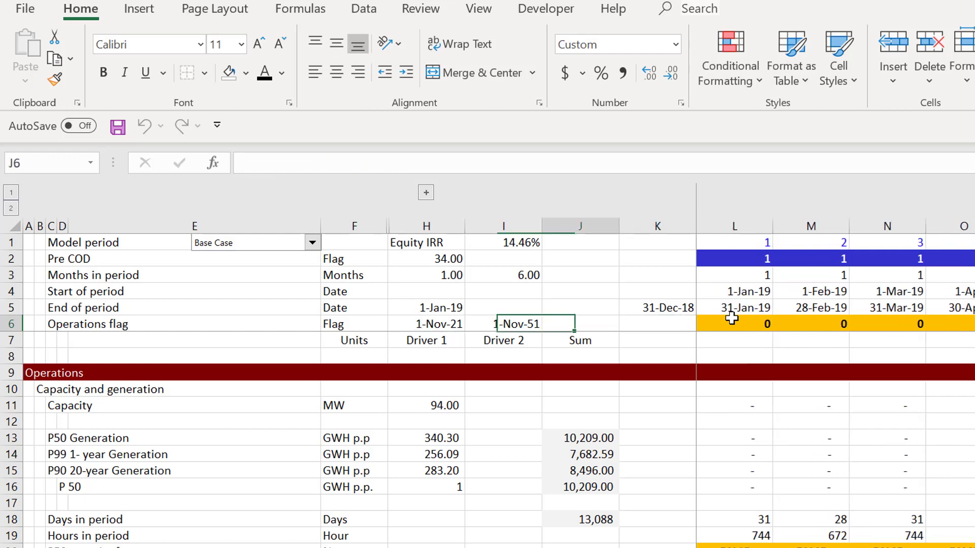
pyautogui.press('Down')
pyautogui.press('Down')
pyautogui.press('Down')
pyautogui.press('Down')
pyautogui.press('Down')
pyautogui.press('Down')
pyautogui.press('Down')
pyautogui.press('Down')
pyautogui.press('Down')
pyautogui.press('Down')
pyautogui.press('Down')
pyautogui.press('Down')
pyautogui.press('Down')
pyautogui.press('Down')
pyautogui.press('Down')
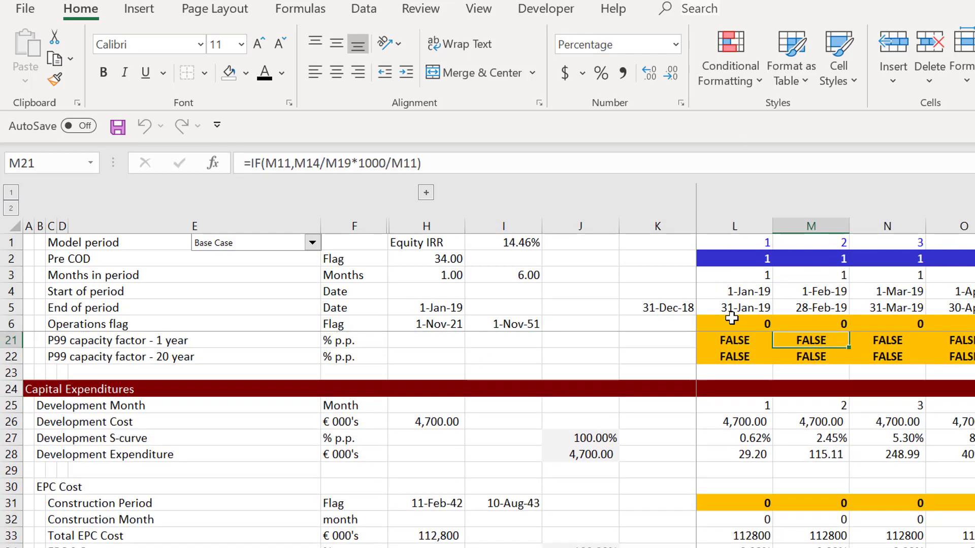
# Examine the flag colours down through the capital expenditure, inflation and merchant revenue rows
pyautogui.press('Down')
pyautogui.press('Down')
pyautogui.press('Down')
pyautogui.press('Down')
pyautogui.press('Down')
pyautogui.press('Down')
pyautogui.press('Down')
pyautogui.press('Down')
pyautogui.press('Down')
pyautogui.press('Down')
pyautogui.press('Down')
pyautogui.press('Down')
pyautogui.press('Down')
pyautogui.press('Down')
pyautogui.press('pagedown')
pyautogui.press('pagedown')
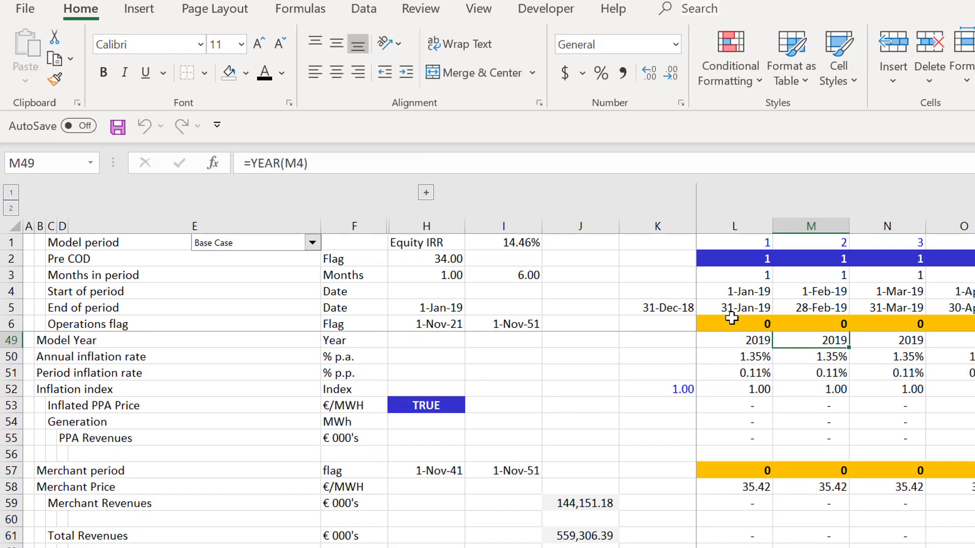
# Examine the P99 1-year capacity factor flags in row 21 across the monthly columns
pyautogui.press('pageup')
pyautogui.press('pageup')
pyautogui.press('pageup')
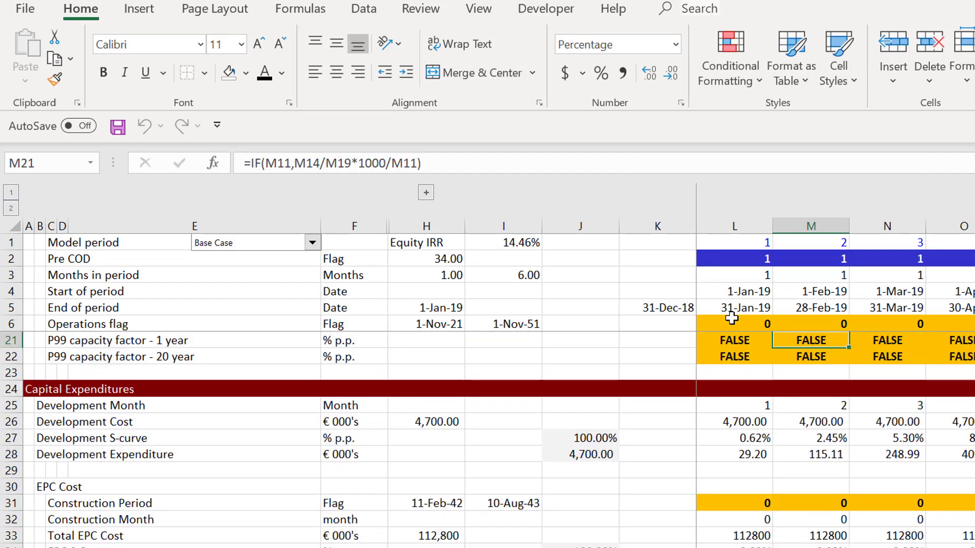
pyautogui.press('Right')
pyautogui.press('Right')
pyautogui.press('Right')
pyautogui.press('Right')
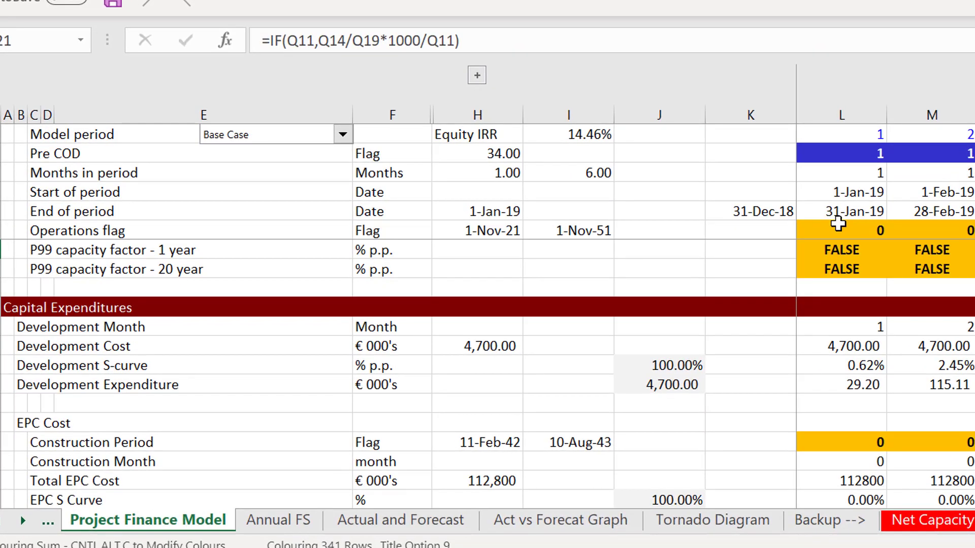
pyautogui.press('Right')
pyautogui.press('Right')
pyautogui.press('Right')
pyautogui.press('Right')
pyautogui.press('Right')
pyautogui.press('Right')
pyautogui.press('Right')
pyautogui.press('Right')
pyautogui.press('Right')
pyautogui.press('Right')
pyautogui.press('Right')
pyautogui.press('Right')
pyautogui.press('Right')
pyautogui.press('Right')
pyautogui.press('Right')
pyautogui.press('Right')
pyautogui.press('Right')
pyautogui.press('Right')
pyautogui.press('Right')
pyautogui.press('Right')
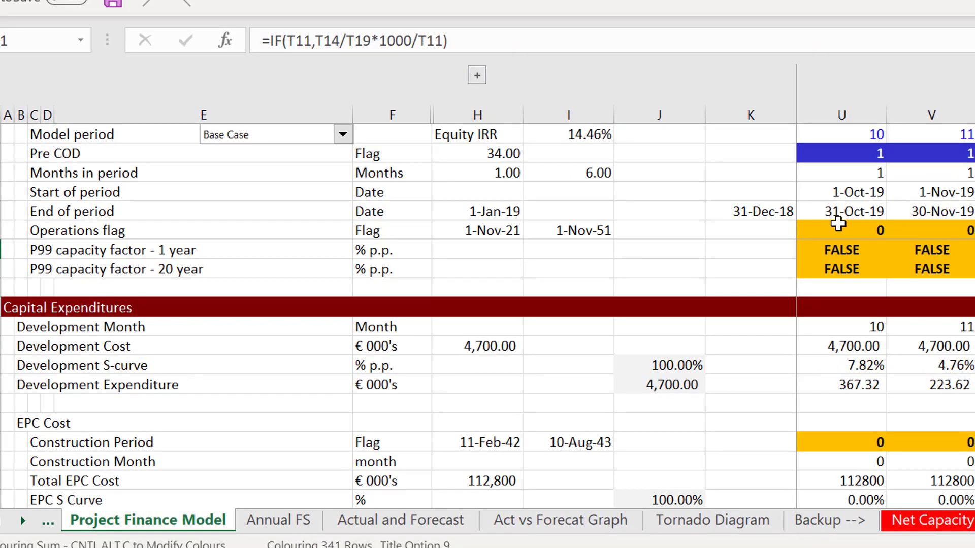
# Recolour the Project Finance Model sheet, marking links from other sheets with the tab colour of their source sheet
pyautogui.press('Down')
pyautogui.press('Down')
pyautogui.press('Down')
pyautogui.press('Down')
pyautogui.press('Down')
pyautogui.press('Down')
pyautogui.press('Up')
pyautogui.press('Up')
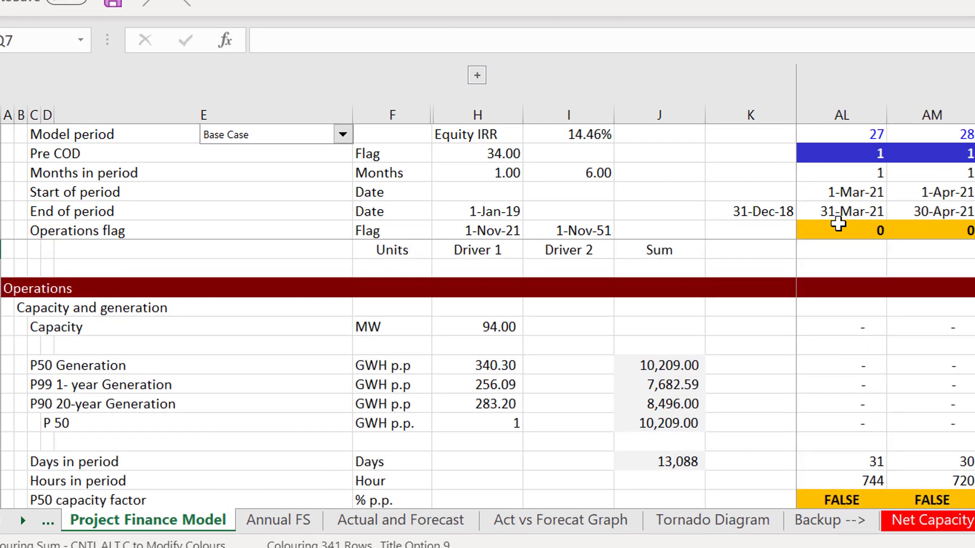
pyautogui.press('Left')
pyautogui.press('Left')
pyautogui.press('Left')
pyautogui.press('Left')
pyautogui.press('Left')
pyautogui.press('Left')
pyautogui.press('Left')
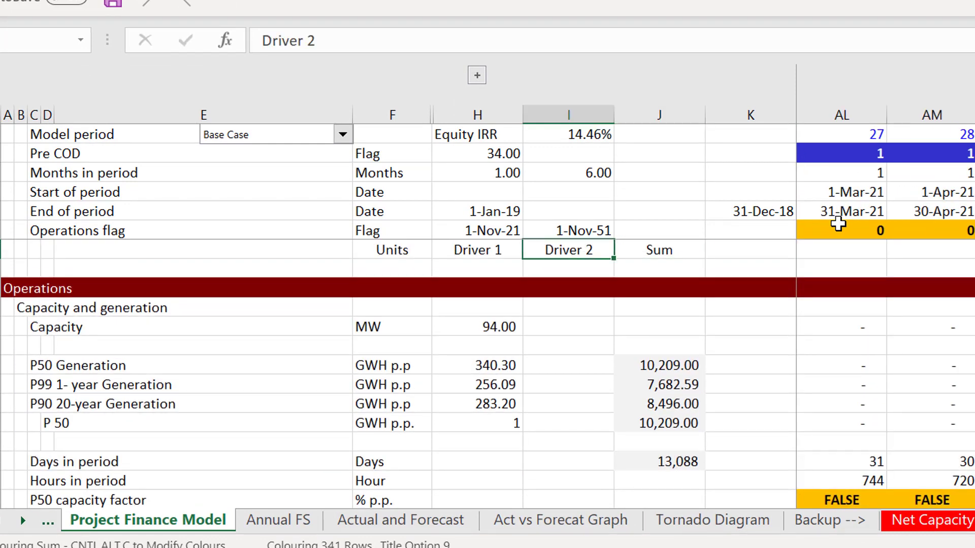
pyautogui.press('Left')
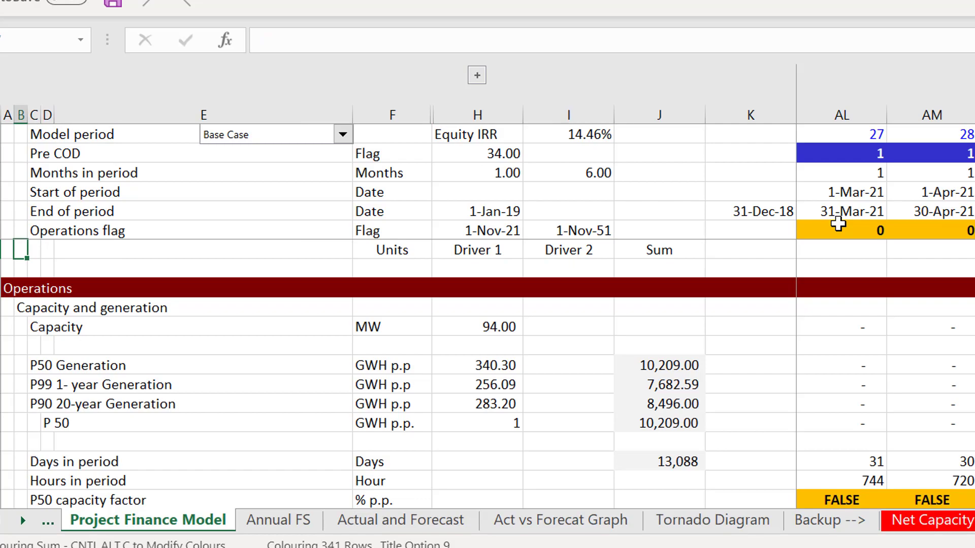
pyautogui.hotkey('ctrl', 'alt', 'c')
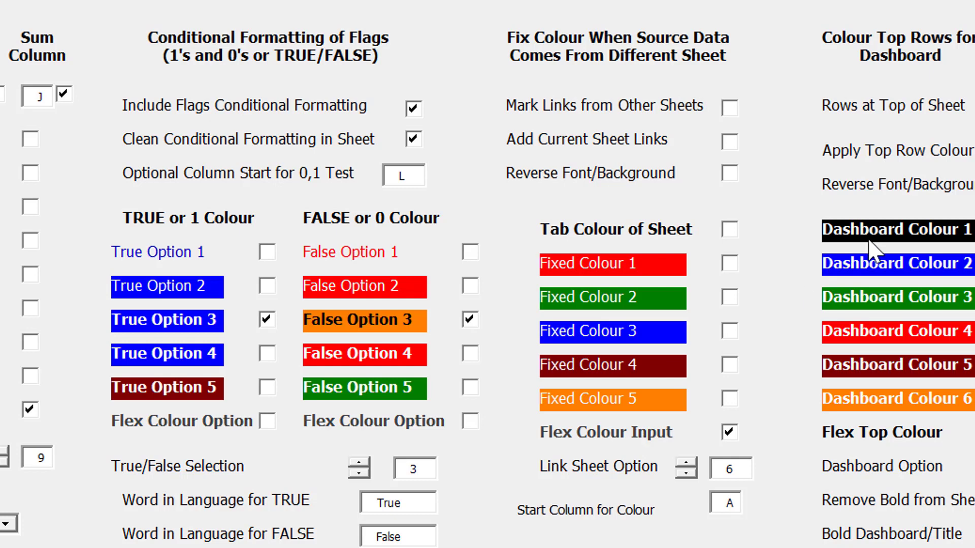
pyautogui.click(731, 231)
pyautogui.click(733, 106)
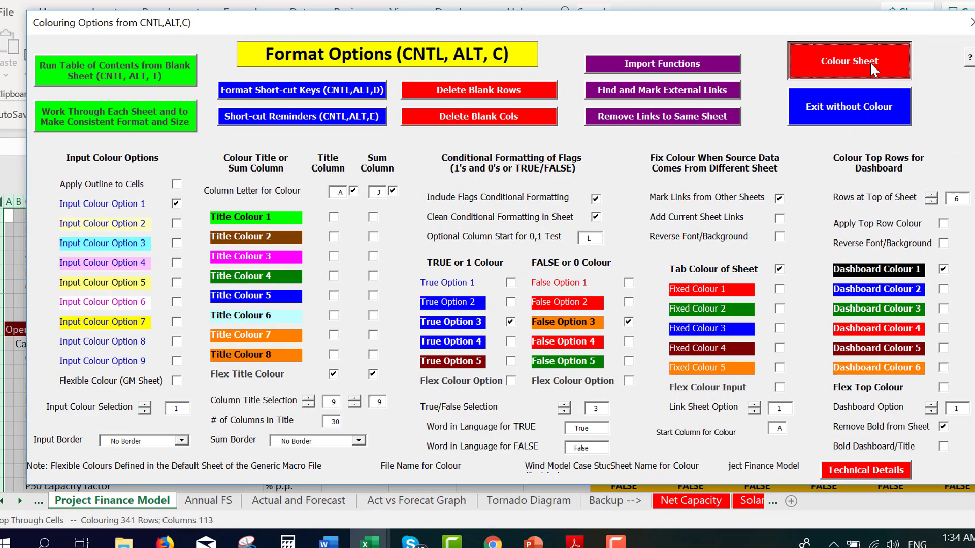
pyautogui.click(871, 64)
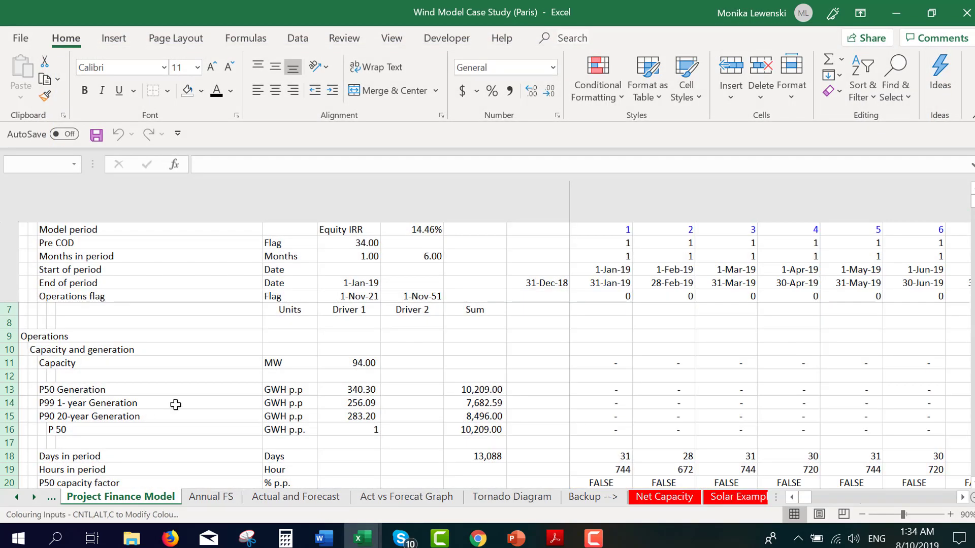
# Examine the link colours on the generation drivers and compare them with the generation row labels in column C
pyautogui.click(345, 392)
pyautogui.press('Left')
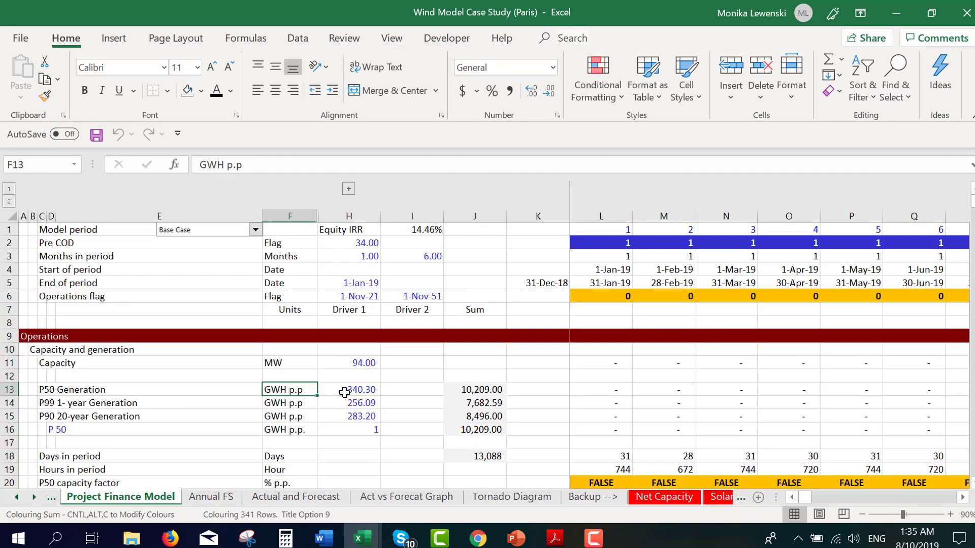
pyautogui.press('Left')
pyautogui.press('Left')
pyautogui.press('Left')
pyautogui.press('Down')
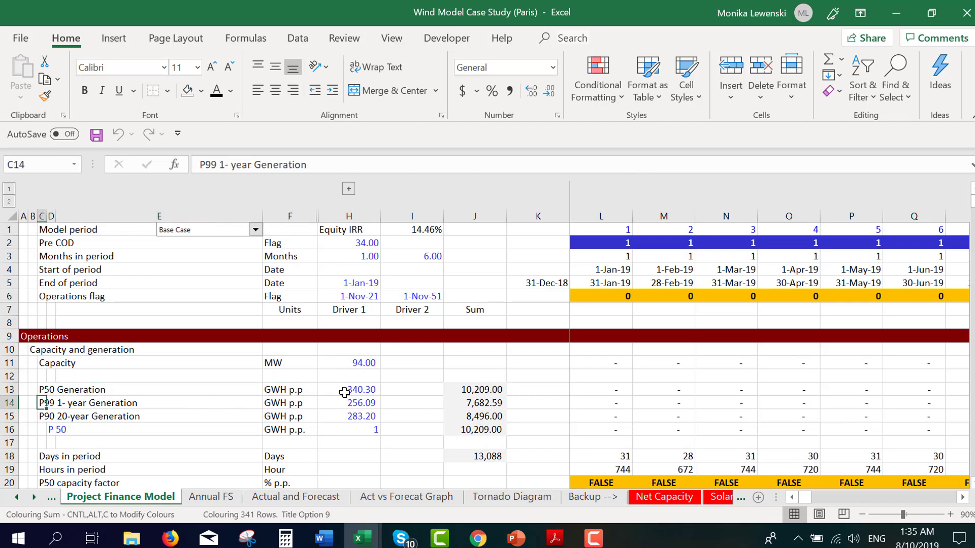
pyautogui.press('Down')
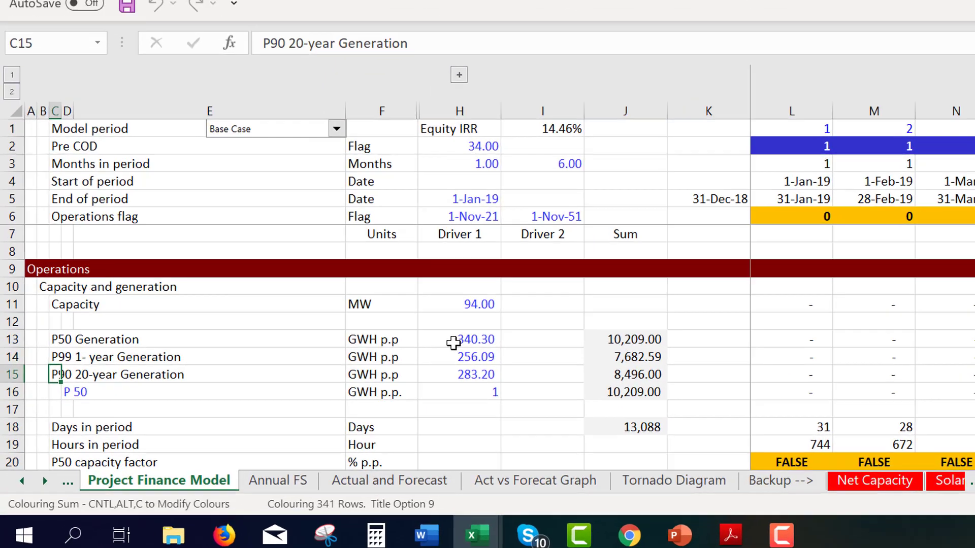
pyautogui.press('Right')
pyautogui.press('Right')
pyautogui.press('Right')
pyautogui.press('Right')
pyautogui.press('Right')
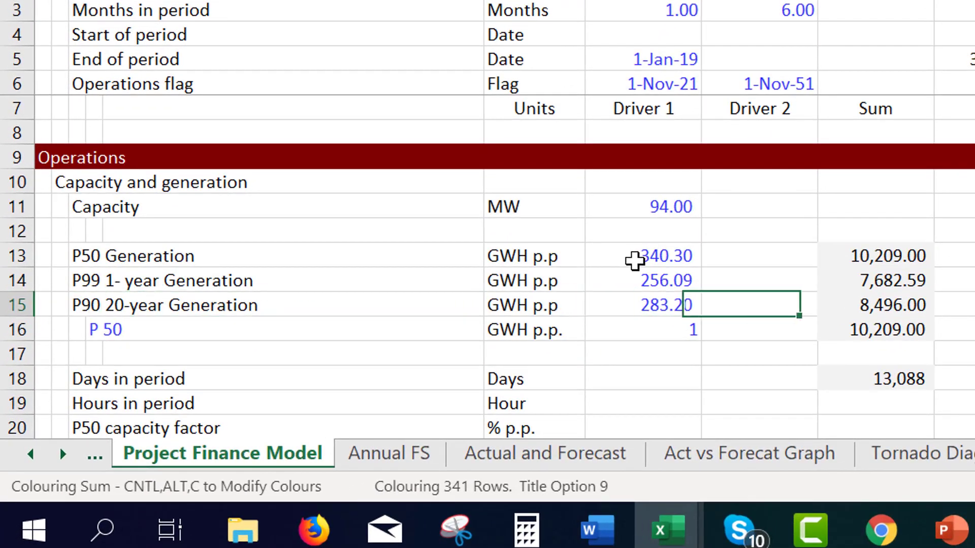
pyautogui.press('Left')
pyautogui.press('Up')
pyautogui.press('Up')
pyautogui.press('Up')
pyautogui.press('Left')
pyautogui.press('Left')
pyautogui.press('Left')
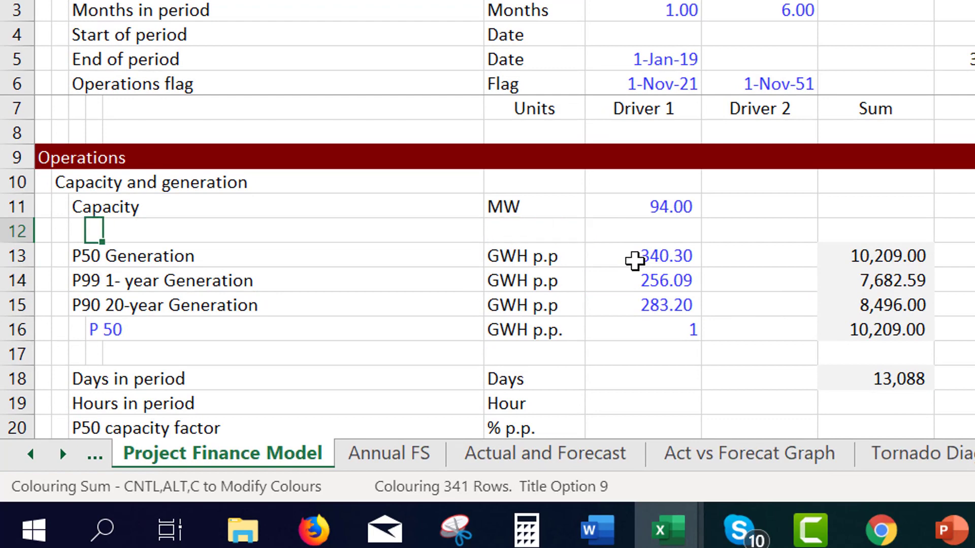
# Try to link the P50 generation label in C13 to the Inputs sheet's row 21 label using a leading minus sign
pyautogui.press('Down')
pyautogui.press('Left')
pyautogui.press('F2')
pyautogui.press('Escape')
pyautogui.write('-')
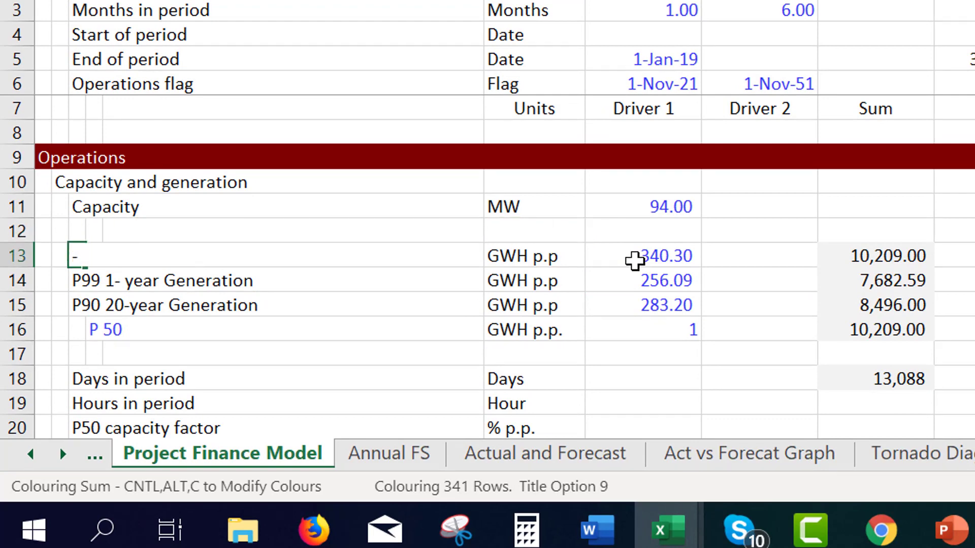
pyautogui.press('Return')
pyautogui.hotkey('ctrl', 'pageup')
pyautogui.hotkey('ctrl', 'pageup')
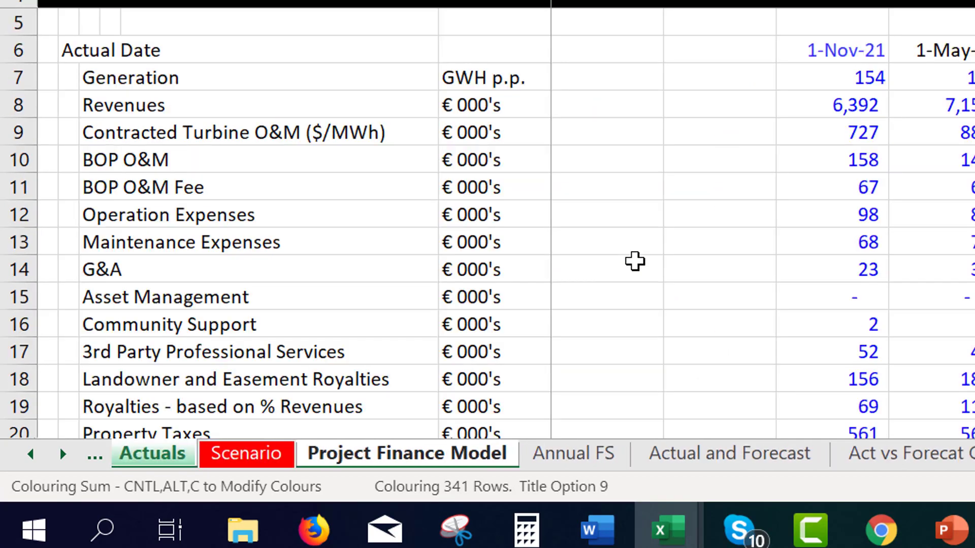
pyautogui.hotkey('ctrl', 'pageup')
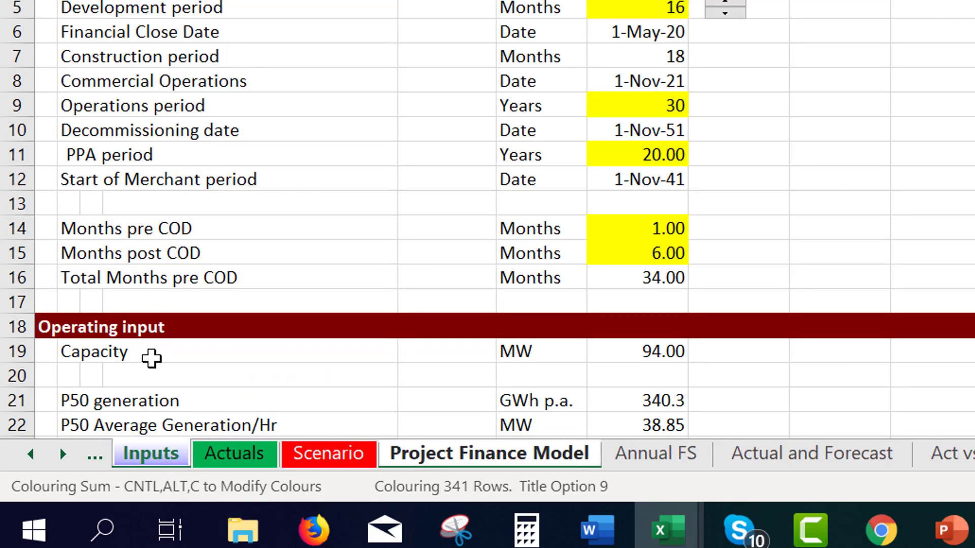
pyautogui.click(70, 406)
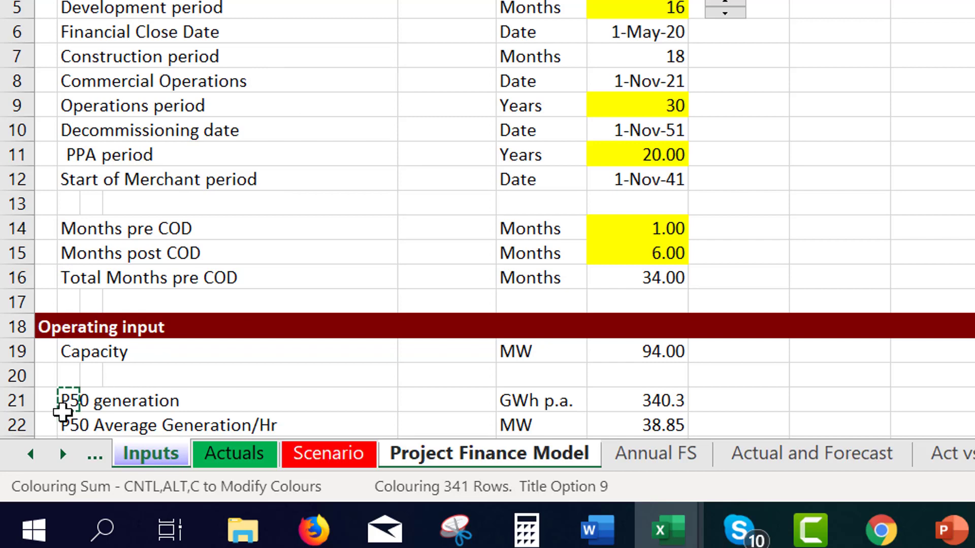
pyautogui.press('Return')
pyautogui.press('Up')
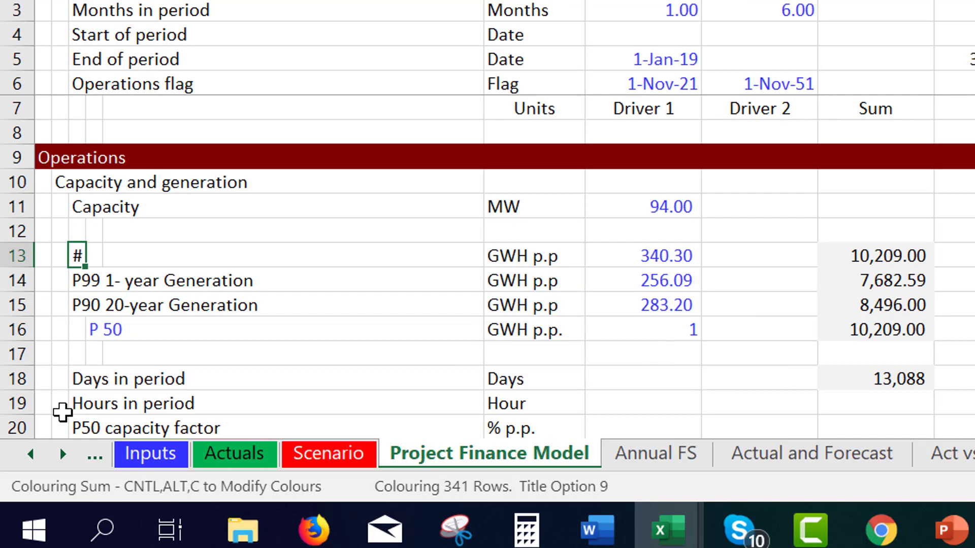
# Link the label in C13 to the P50 generation label in row 21 of the Inputs sheet
pyautogui.press('Right')
pyautogui.press('Left')
pyautogui.press('Right')
pyautogui.press('Left')
pyautogui.hotkey('ctrl', 'pageup')
pyautogui.hotkey('ctrl', 'pageup')
pyautogui.hotkey('ctrl', 'pageup')
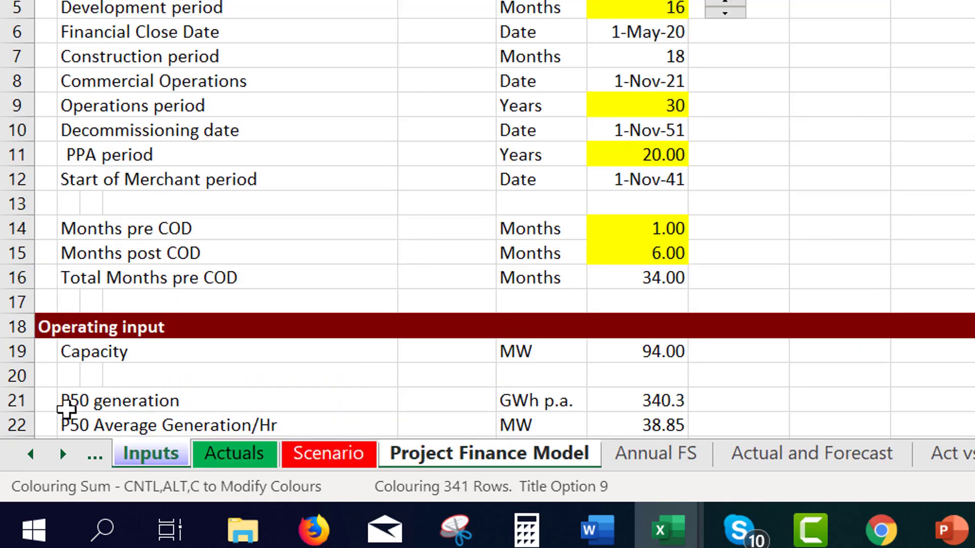
pyautogui.click(67, 409)
pyautogui.press('Return')
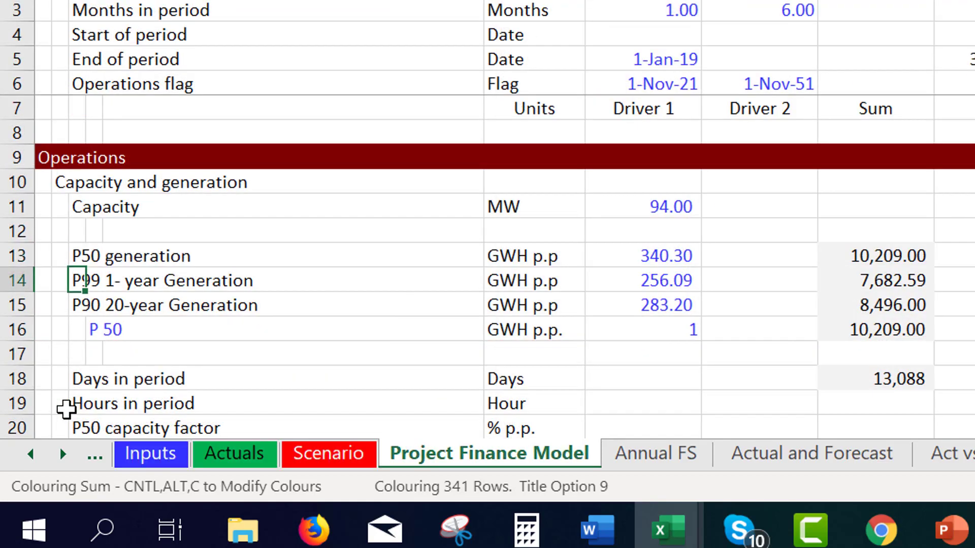
# Link the label in C14 to the P99 1-Year Generation label in row 25 of the Inputs sheet
pyautogui.write('=')
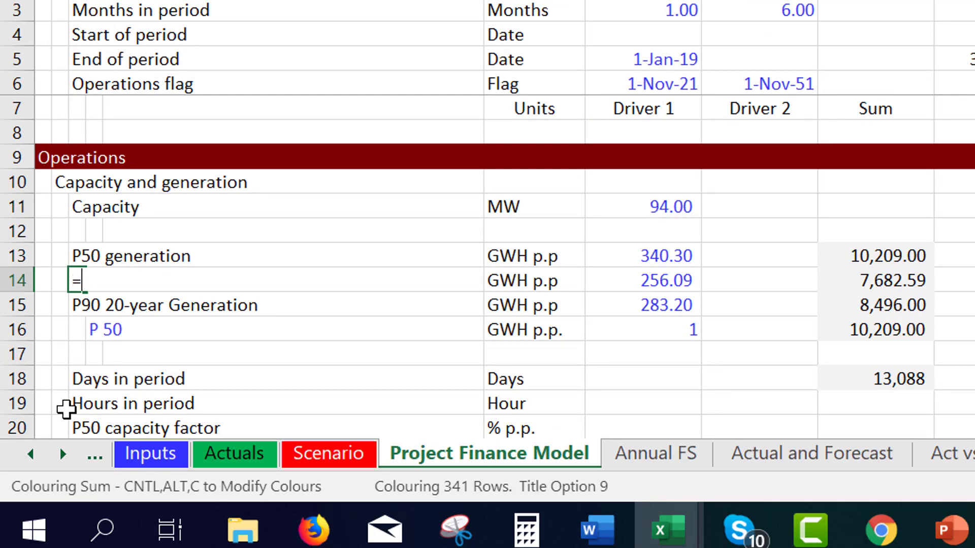
pyautogui.hotkey('ctrl', 'pageup')
pyautogui.hotkey('ctrl', 'pageup')
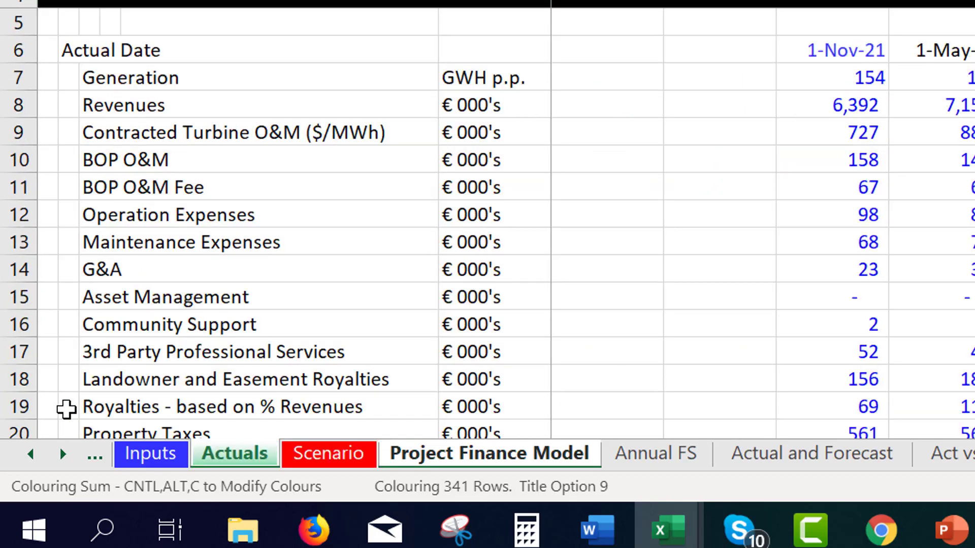
pyautogui.hotkey('ctrl', 'pageup')
pyautogui.click(74, 416)
pyautogui.press('Down')
pyautogui.press('Down')
pyautogui.press('Down')
pyautogui.press('Down')
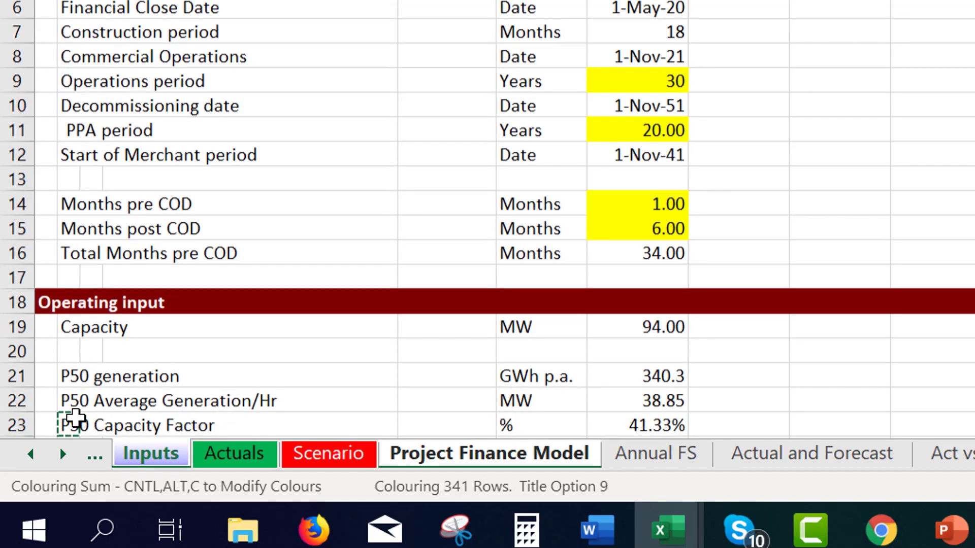
pyautogui.press('Up')
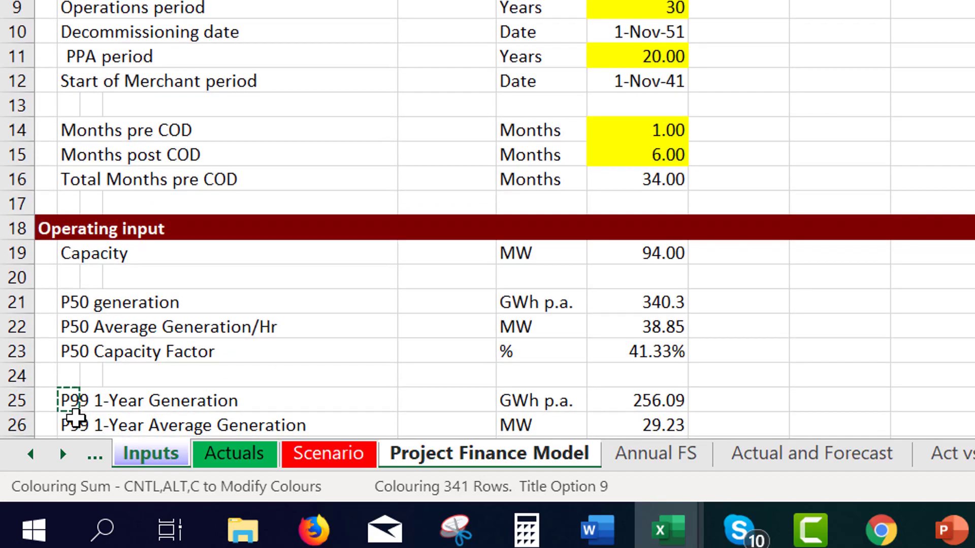
pyautogui.press('Return')
# Link the label in C15 to the P99 20-Year Generation label in row 29 of the Inputs sheet
pyautogui.write('=')
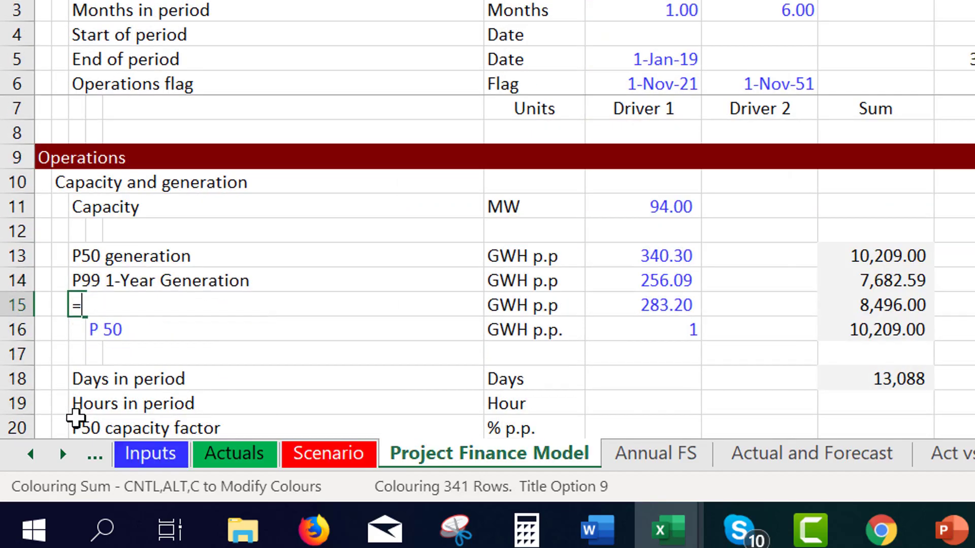
pyautogui.hotkey('ctrl', 'pageup')
pyautogui.hotkey('ctrl', 'pageup')
pyautogui.hotkey('ctrl', 'pageup')
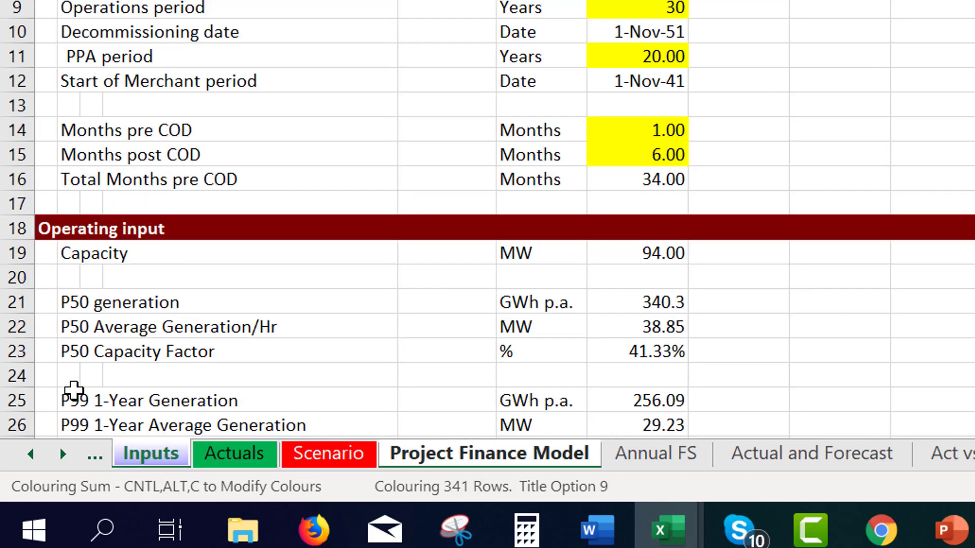
pyautogui.click(74, 383)
pyautogui.press('Down')
pyautogui.press('Down')
pyautogui.press('Down')
pyautogui.press('Down')
pyautogui.press('Down')
pyautogui.press('Down')
pyautogui.press('Down')
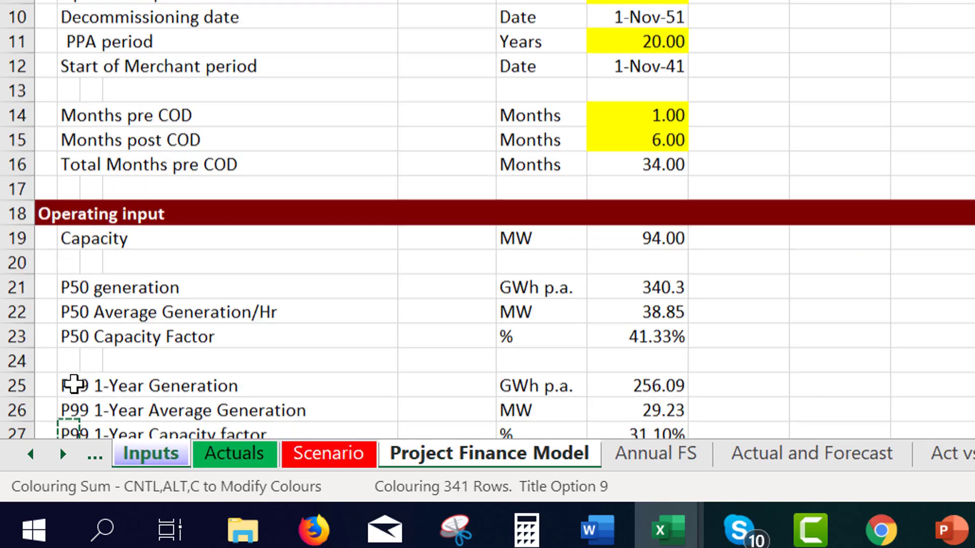
pyautogui.press('Up')
pyautogui.press('Up')
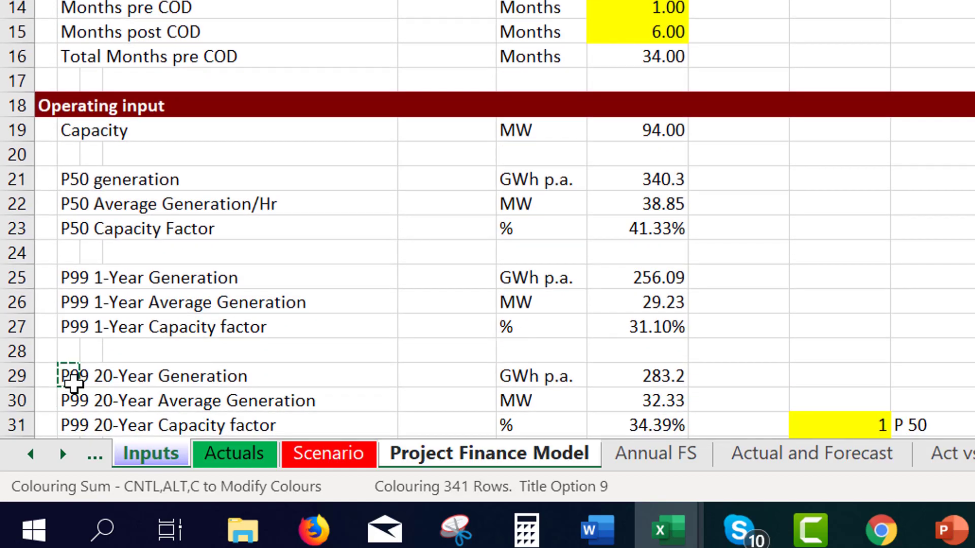
pyautogui.press('Return')
# Check the linked generation labels in column C and compare them with the P50 generation driver in H13
pyautogui.press('Up')
pyautogui.press('Up')
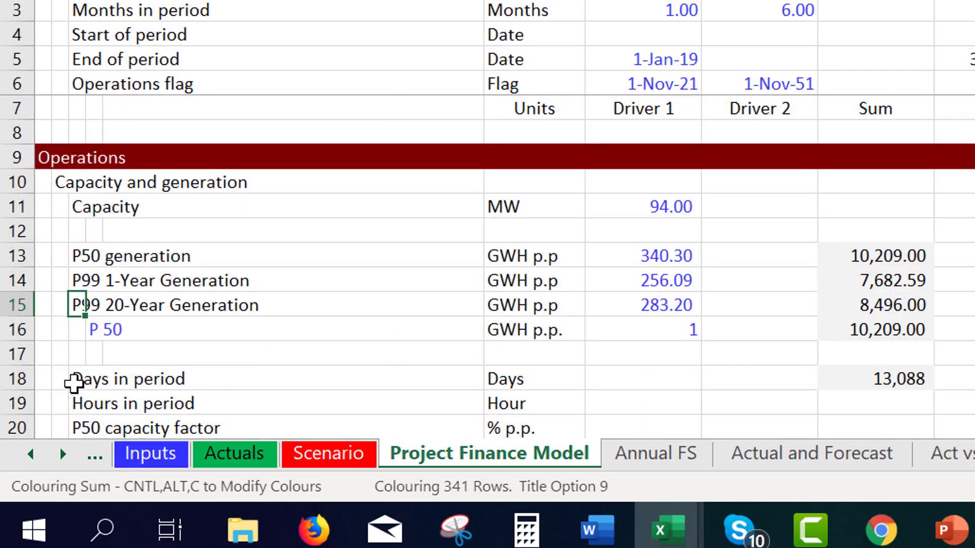
pyautogui.press('Up')
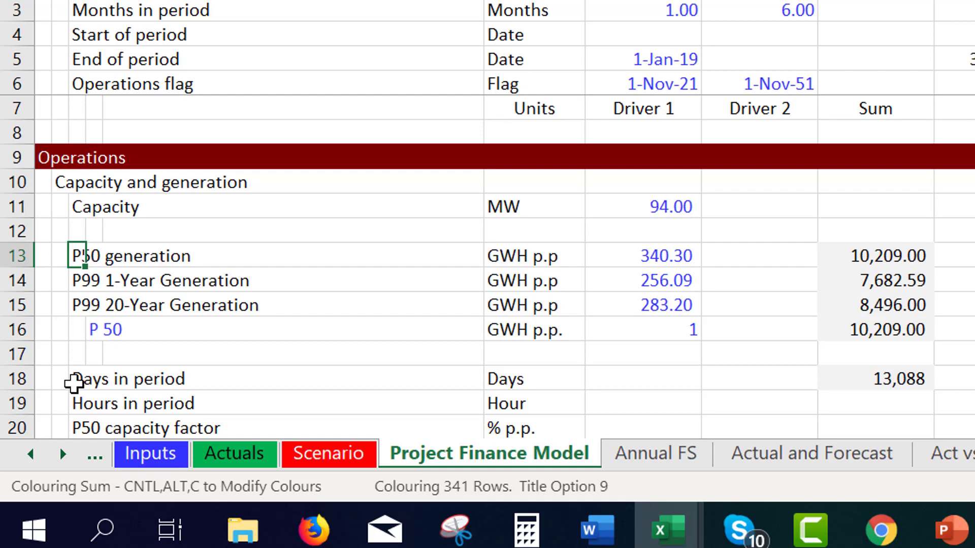
pyautogui.press('Right')
pyautogui.press('Right')
pyautogui.press('Right')
pyautogui.press('Right')
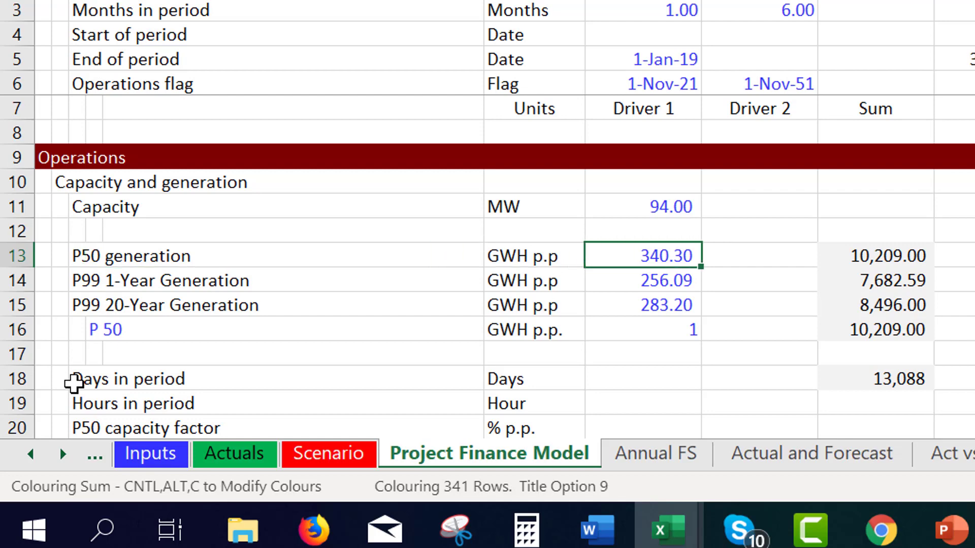
# Recolour the Project Finance Model sheet with links from other sheets marked in Fixed Colour 1
pyautogui.hotkey('ctrl', 'alt', 'c')
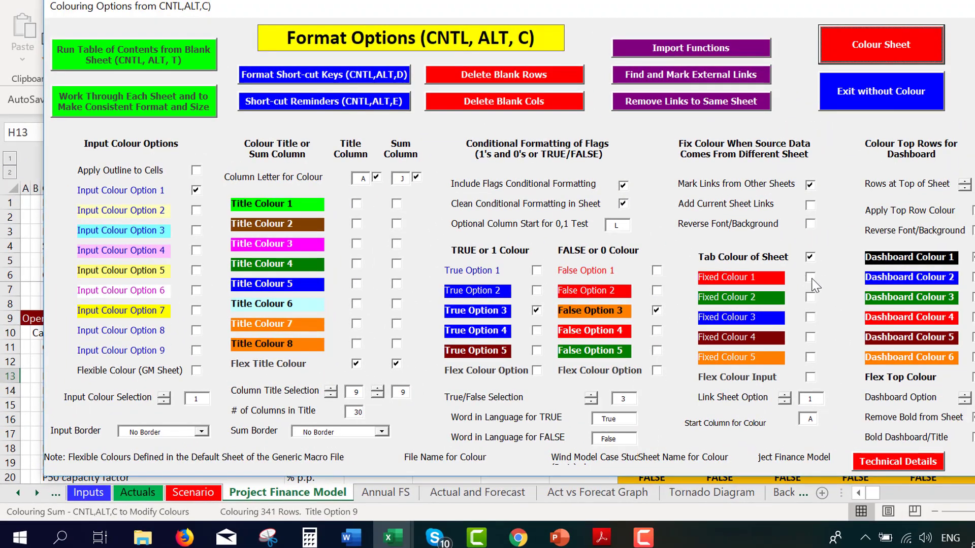
pyautogui.click(811, 278)
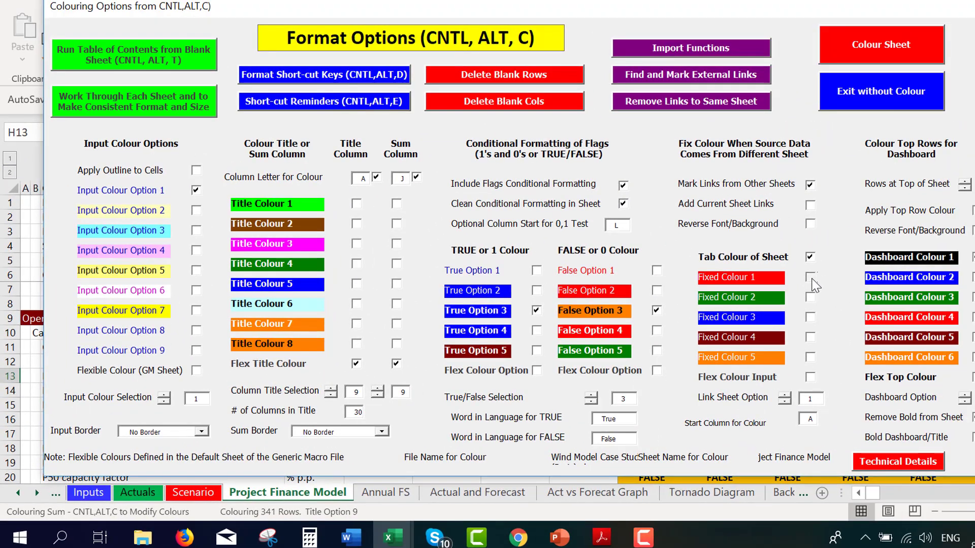
pyautogui.click(839, 63)
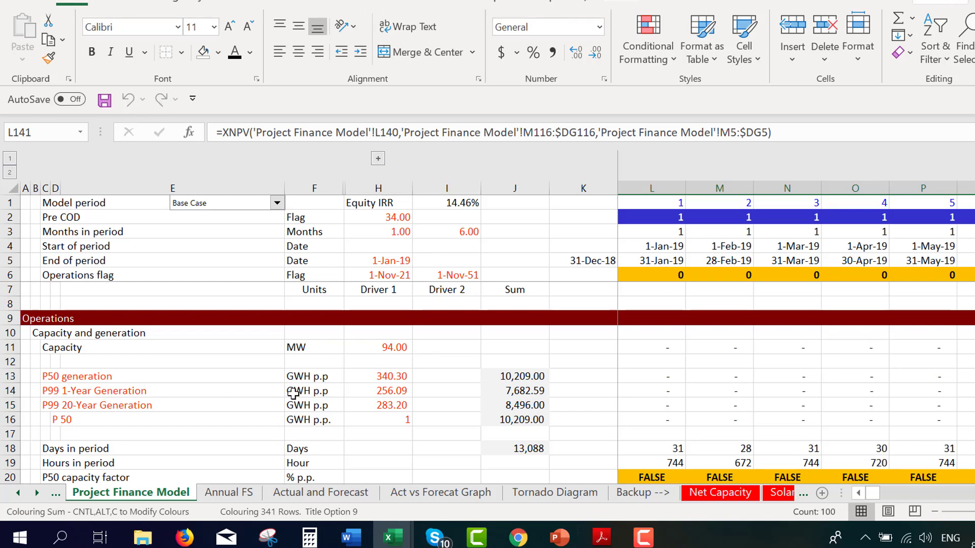
pyautogui.click(355, 390)
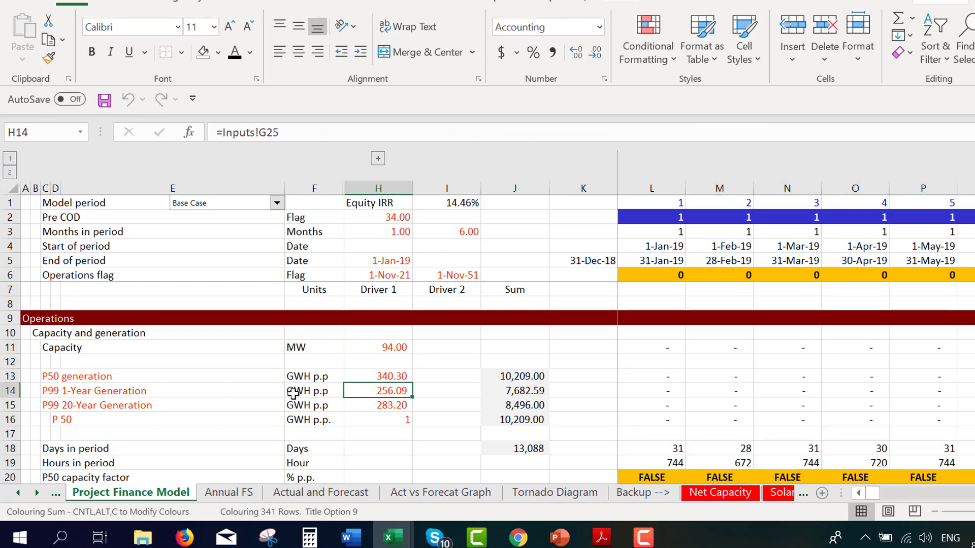
# Recolour the sheet with Reverse Font/Background enabled for links from other sheets
pyautogui.hotkey('ctrl', 'alt', 'c')
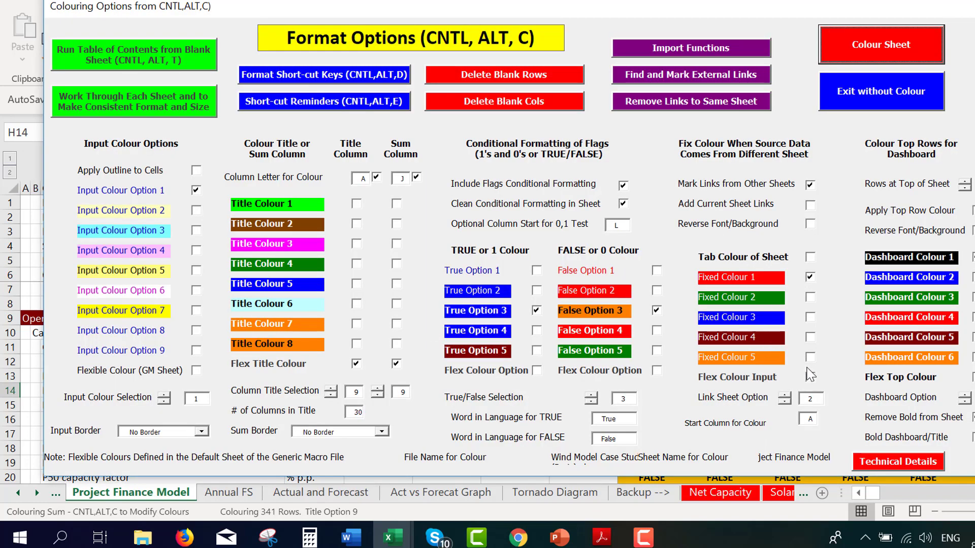
pyautogui.click(810, 224)
pyautogui.click(851, 50)
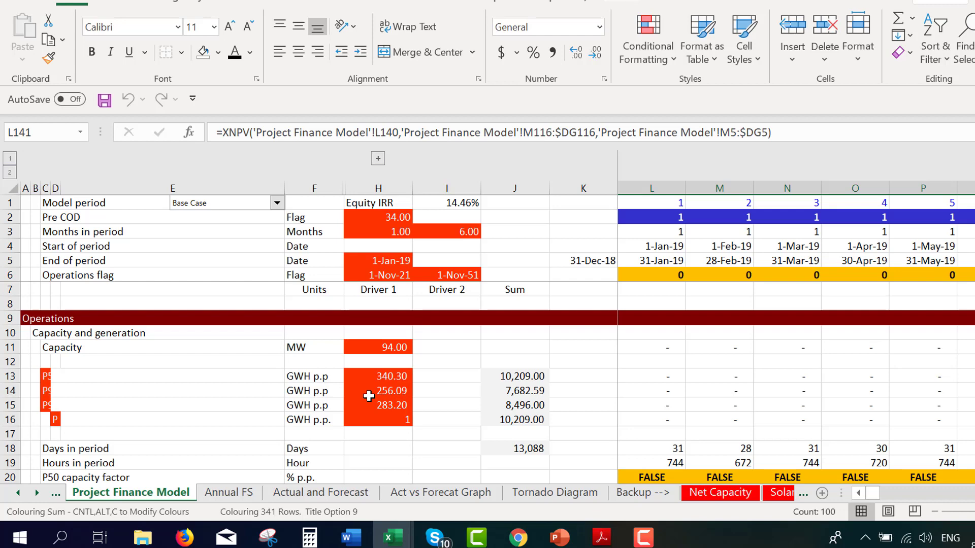
# Set the start column for link colouring to E and recolour the sheet
pyautogui.hotkey('ctrl', 'alt', 'c')
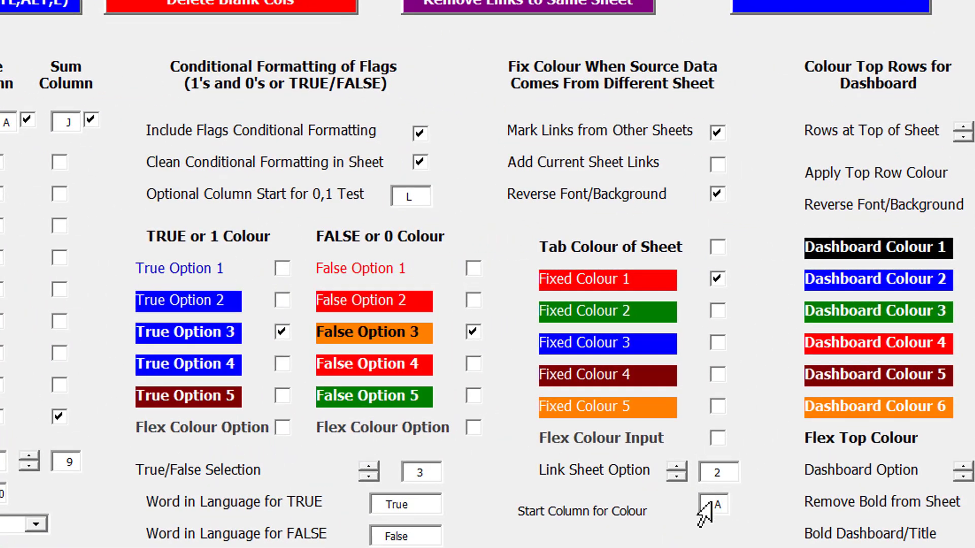
pyautogui.click(721, 505)
pyautogui.press('BackSpace')
pyautogui.write('E')
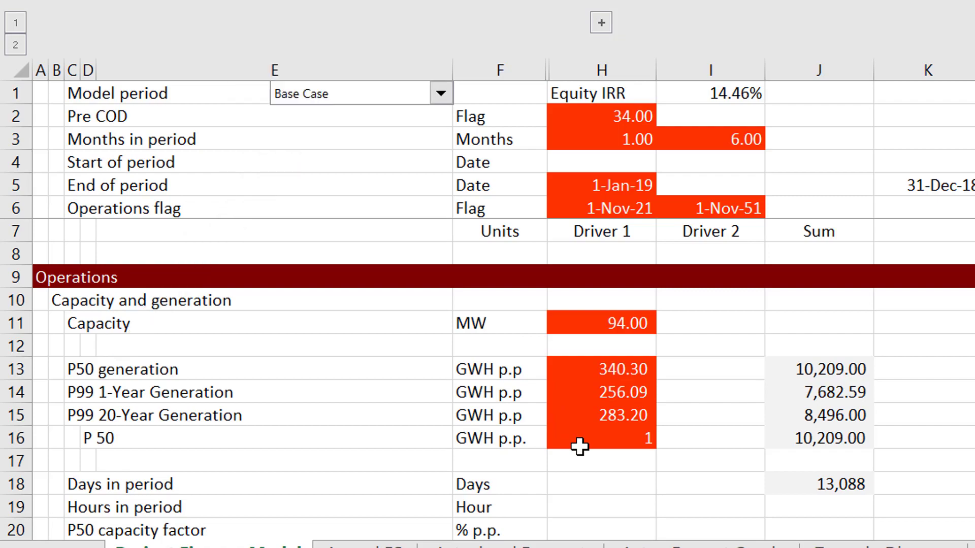
# Choose Flex Colour Input for links from other sheets and turn off their Reverse Font/Background option
pyautogui.hotkey('ctrl', 'alt', 'c')
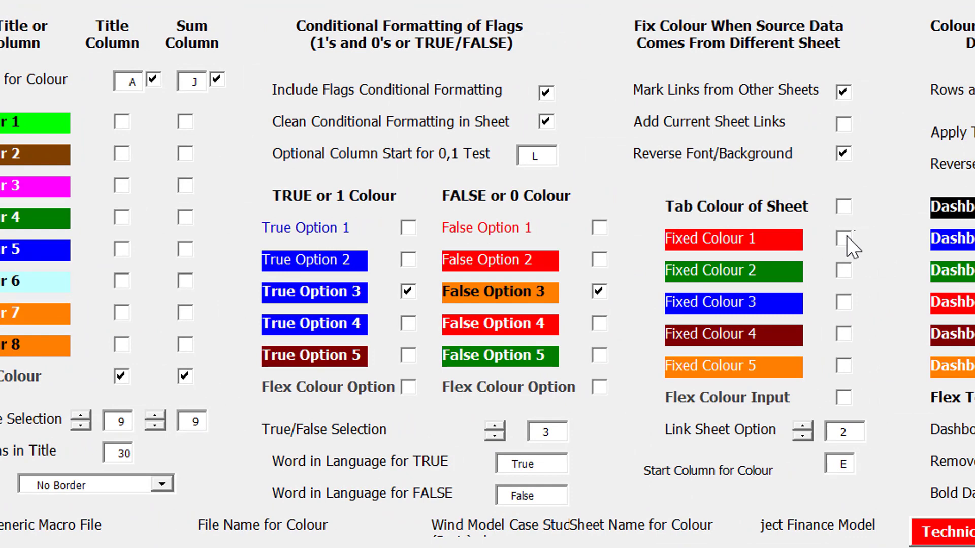
pyautogui.click(840, 404)
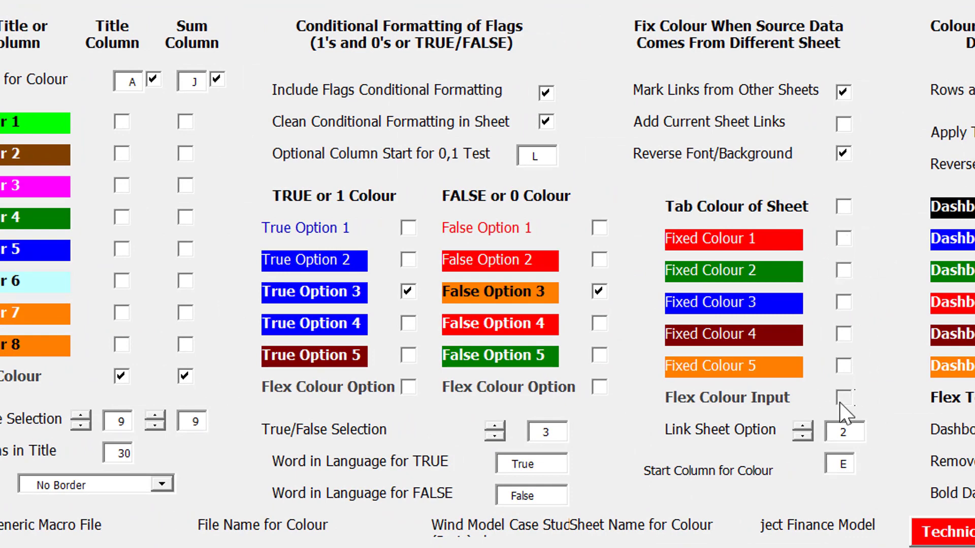
pyautogui.click(840, 154)
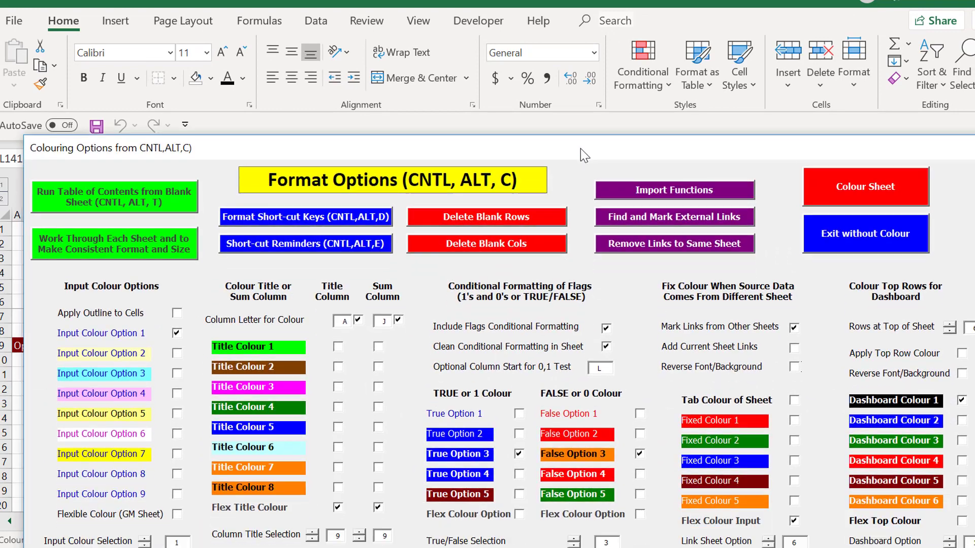
# Apply the top row colour to 7 rows using Dashboard Colour 1 with Bold Dashboard/Title, and colour the sheet
pyautogui.moveTo(580, 149); pyautogui.dragTo(592, 42)
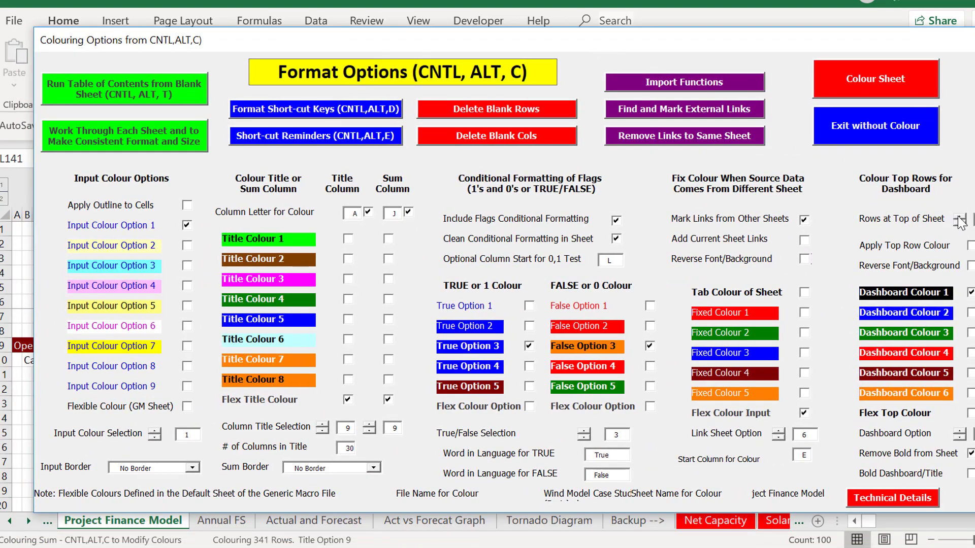
pyautogui.click(970, 247)
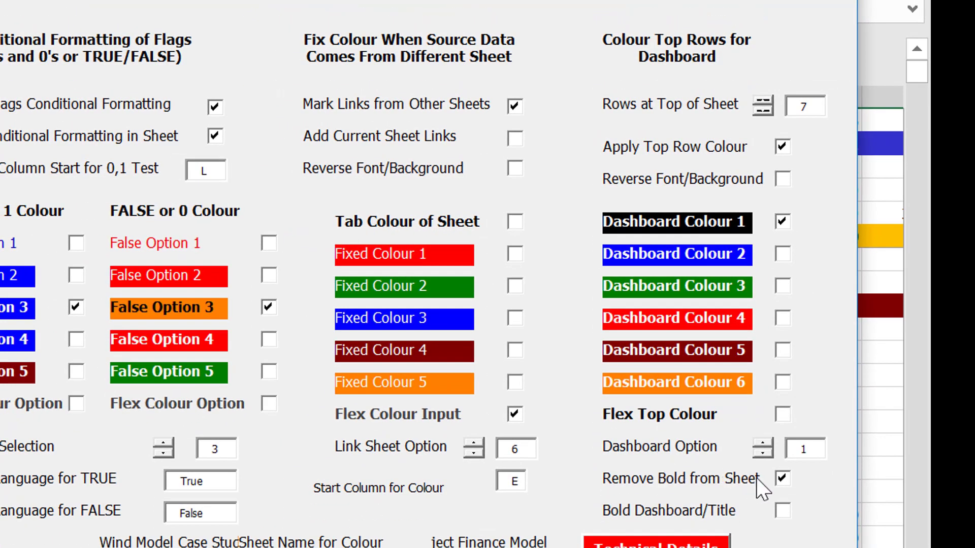
pyautogui.click(795, 514)
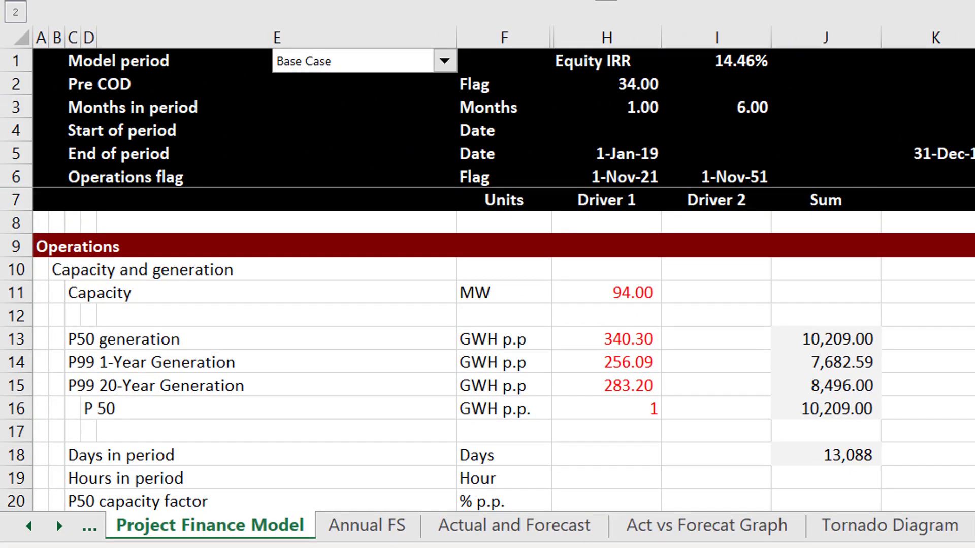
# Unfreeze the panes on the Project Finance Model sheet and freeze them again at row 8
pyautogui.click(972, 246)
pyautogui.press('Up')
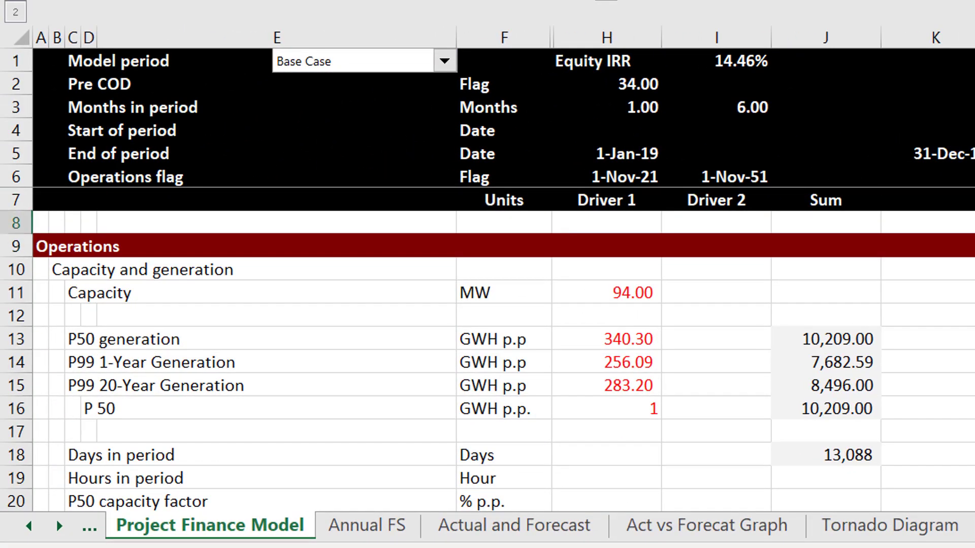
pyautogui.hotkey('alt', 'w')
pyautogui.press('f')
pyautogui.press('f')
pyautogui.press('Down')
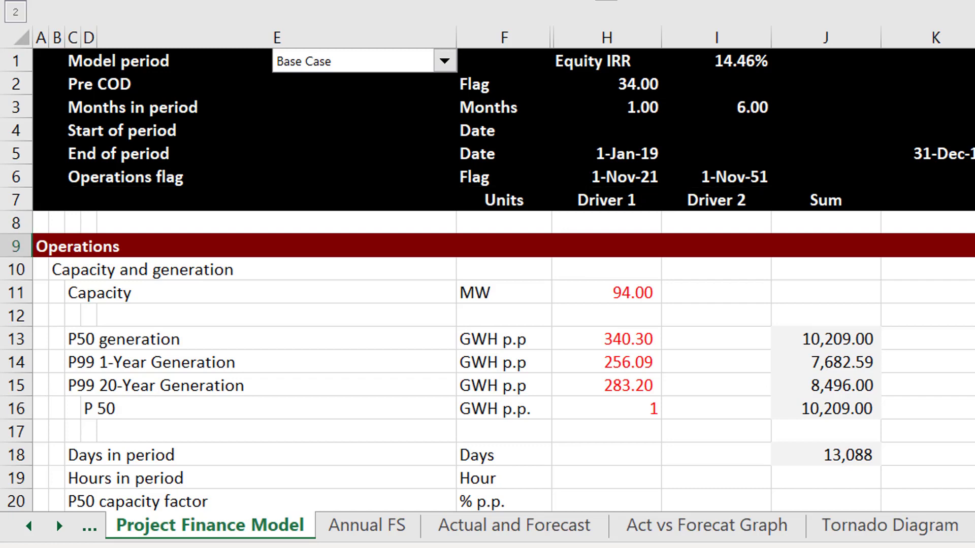
pyautogui.press('Left')
pyautogui.press('Up')
pyautogui.press('Right')
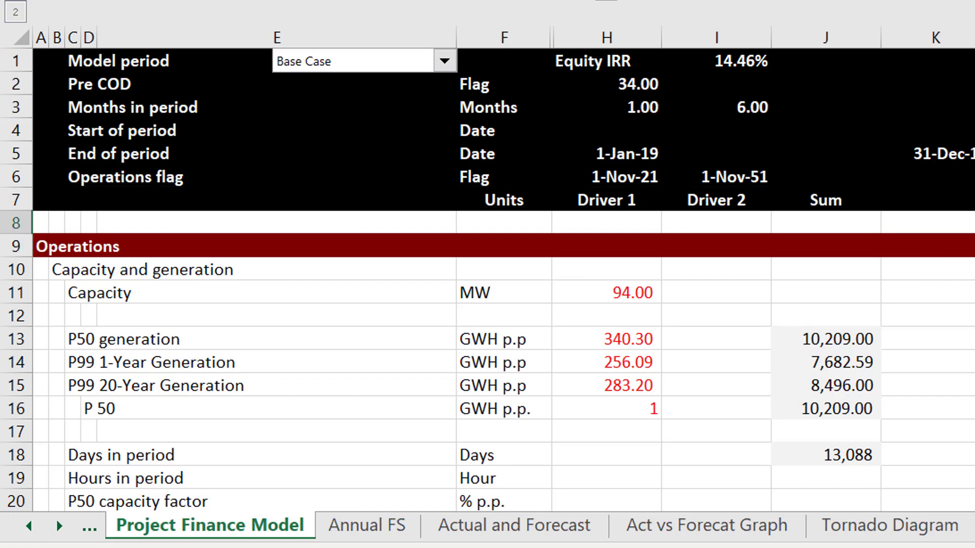
pyautogui.hotkey('alt', 'w')
pyautogui.press('f')
pyautogui.press('f')
pyautogui.press('Down')
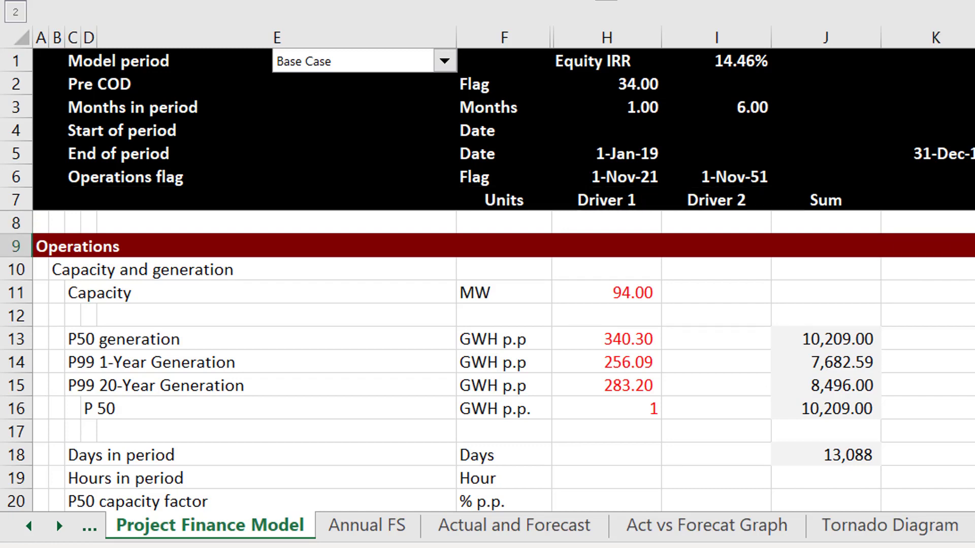
# Switch to the Generic Macros workbook and go to the colour key rows on its Colour Codes sheet
pyautogui.hotkey('alt', 'Tab')
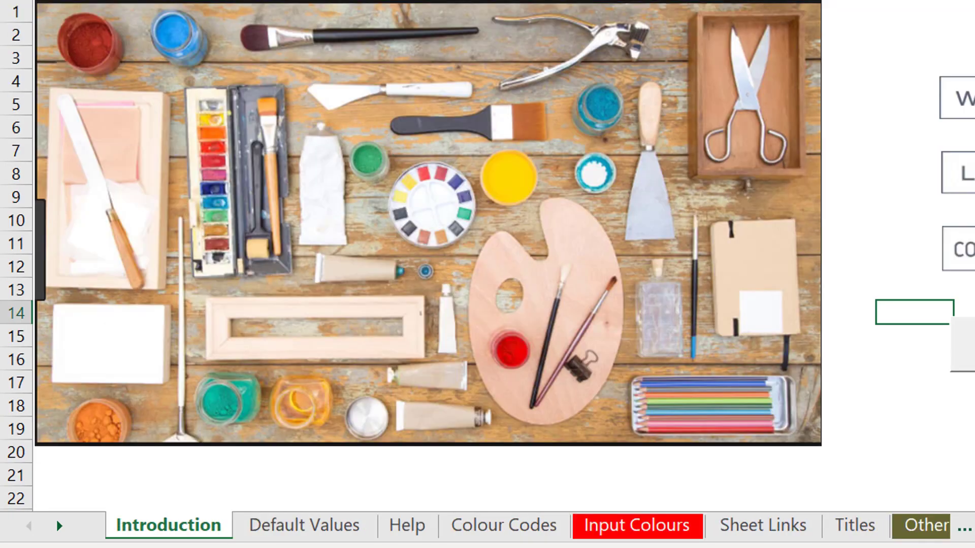
pyautogui.hotkey('ctrl', 'pagedown')
pyautogui.hotkey('ctrl', 'pagedown')
pyautogui.hotkey('ctrl', 'pagedown')
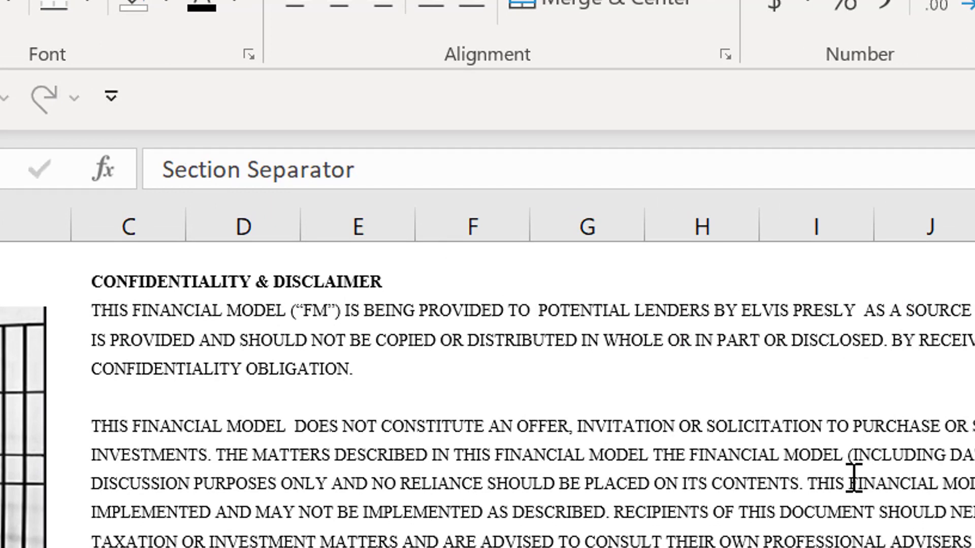
pyautogui.click(392, 544)
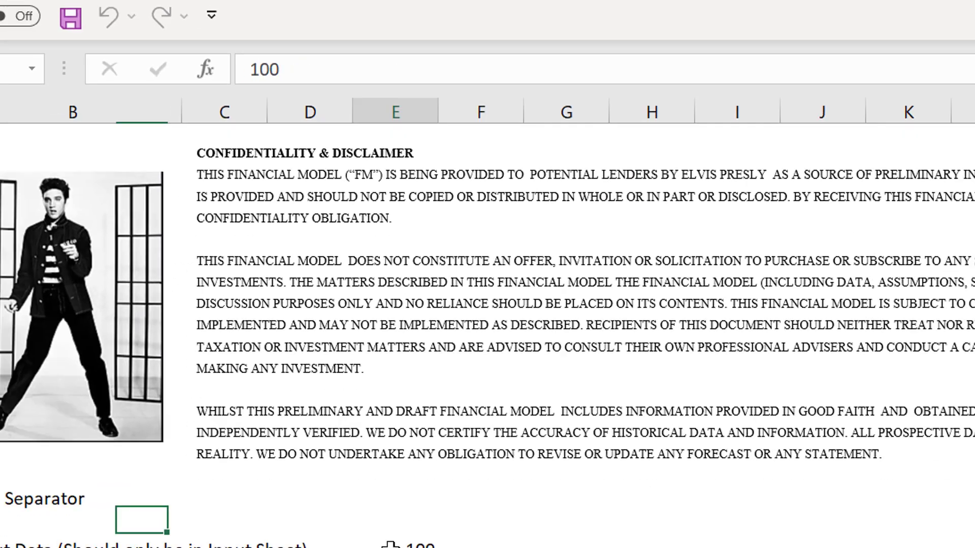
pyautogui.press('Down')
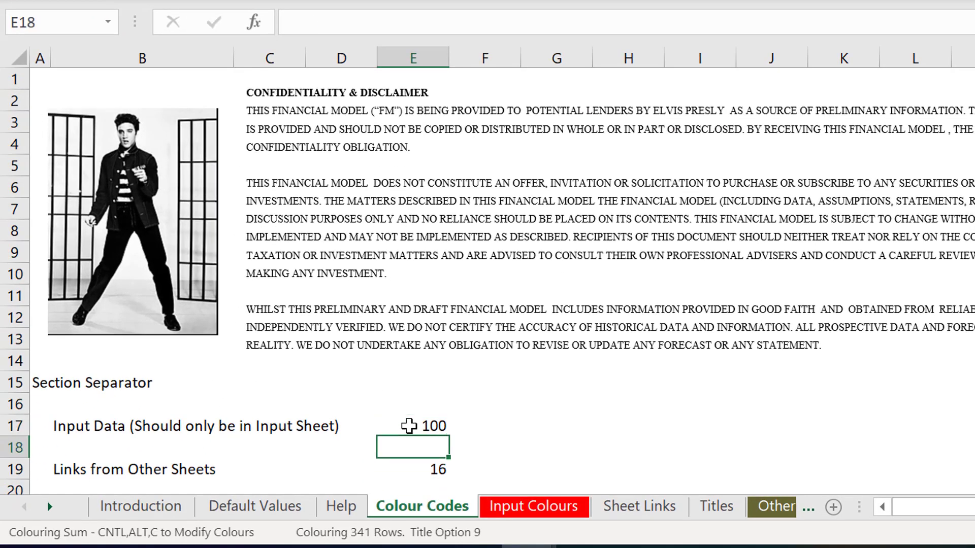
pyautogui.press('Down')
pyautogui.press('Down')
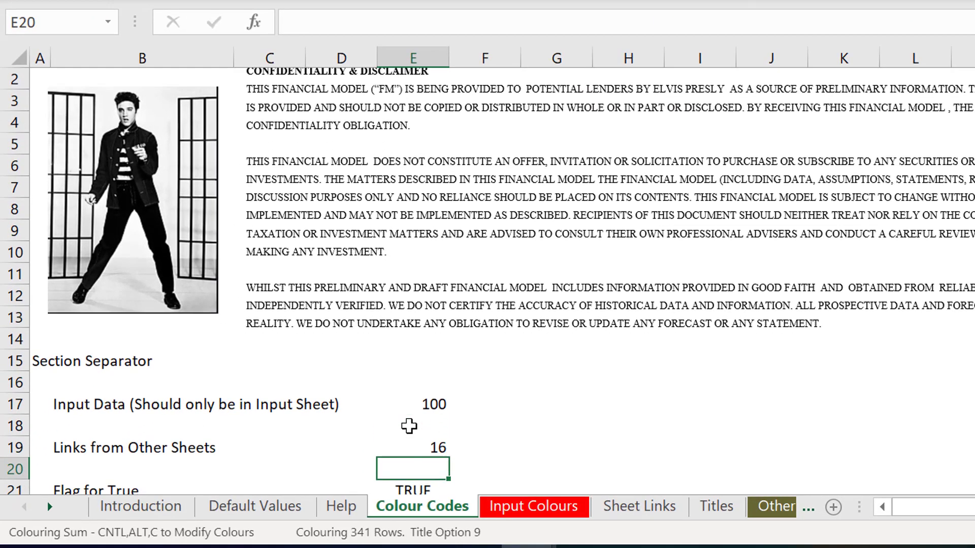
# Copy the Colour Codes sheet into Wind Model Case Study (Paris).xlsm, placing it before the Summary sheet
pyautogui.hotkey('alt', 'e')
pyautogui.press('m')
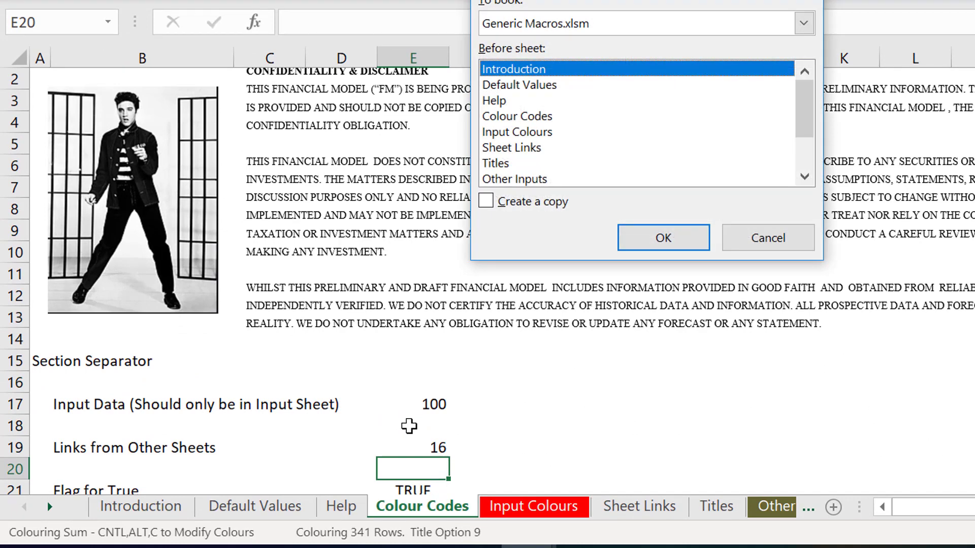
pyautogui.click(808, 28)
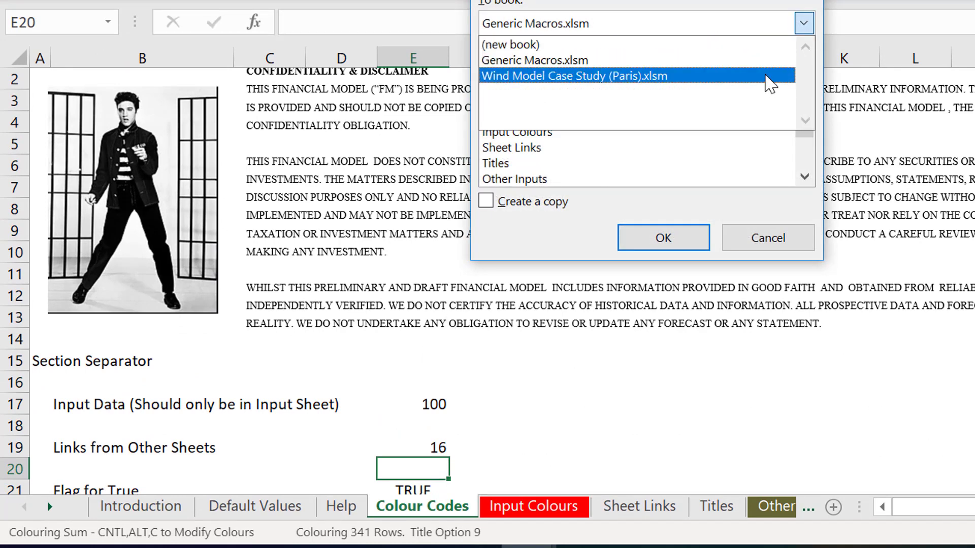
pyautogui.click(769, 77)
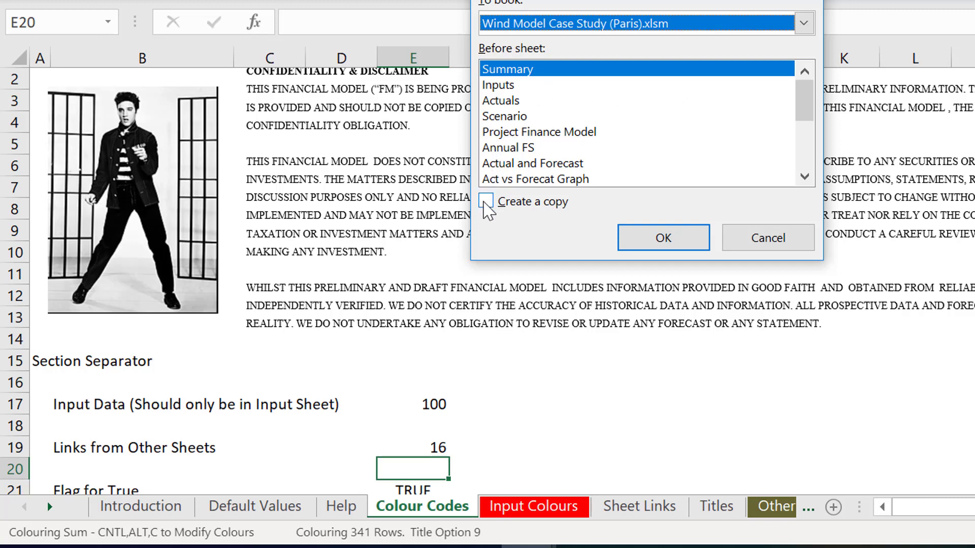
pyautogui.click(486, 202)
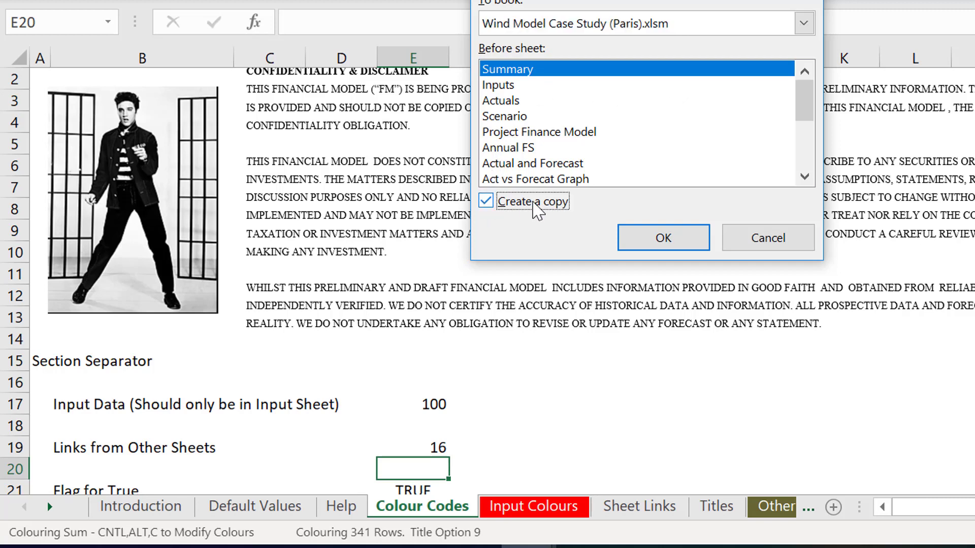
pyautogui.click(634, 236)
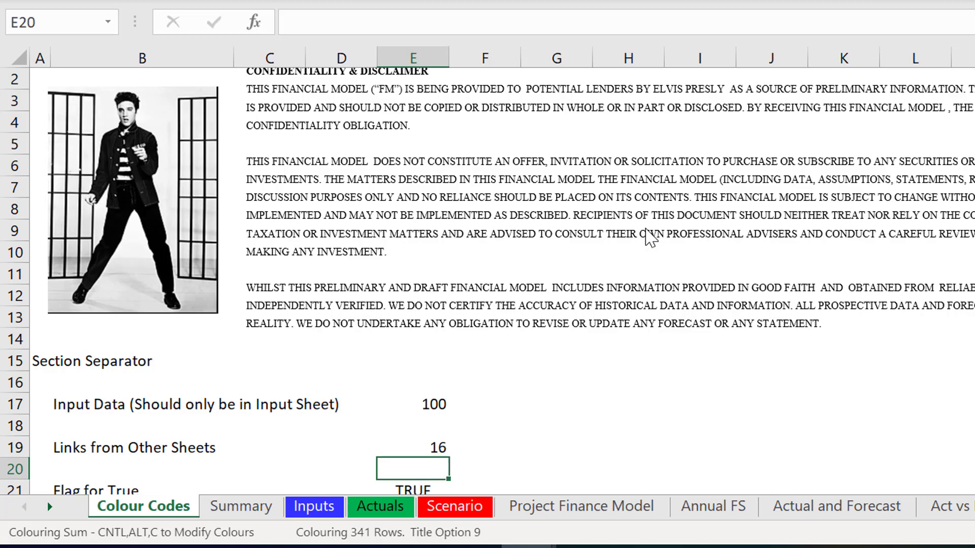
# Colour the copied Colour Codes sheet with Apply Top Row Colour off and Bold Dashboard/Title on
pyautogui.hotkey('ctrl', 'alt', 'c')
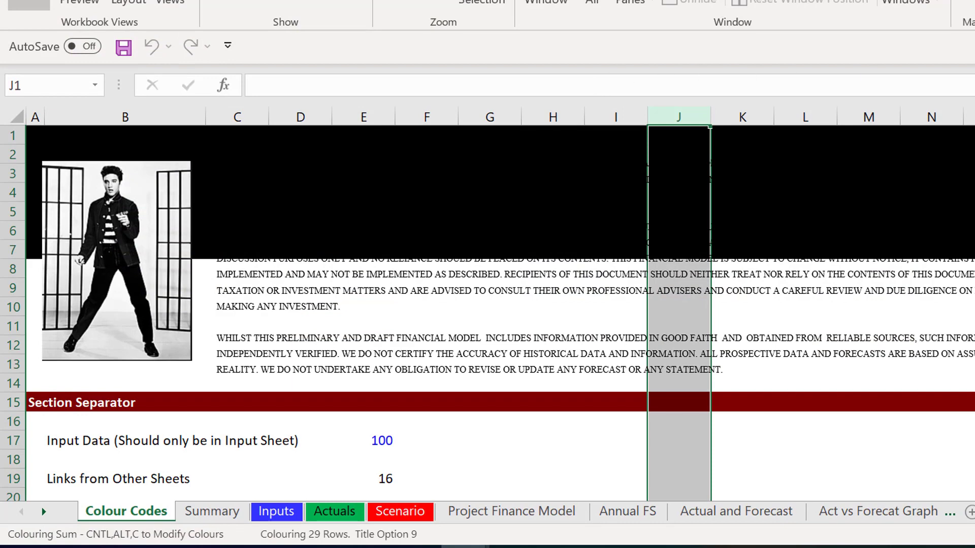
pyautogui.hotkey('ctrl', 'alt', 'c')
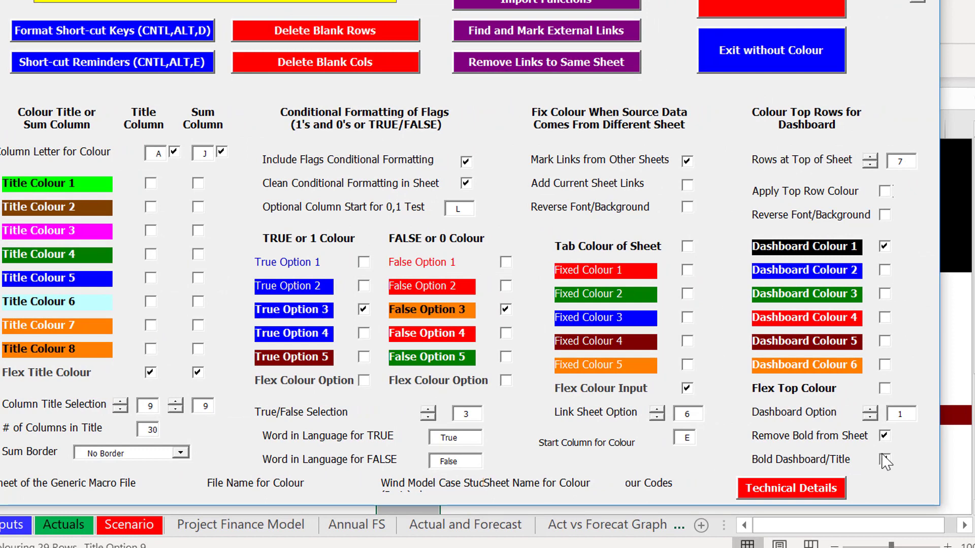
pyautogui.click(885, 460)
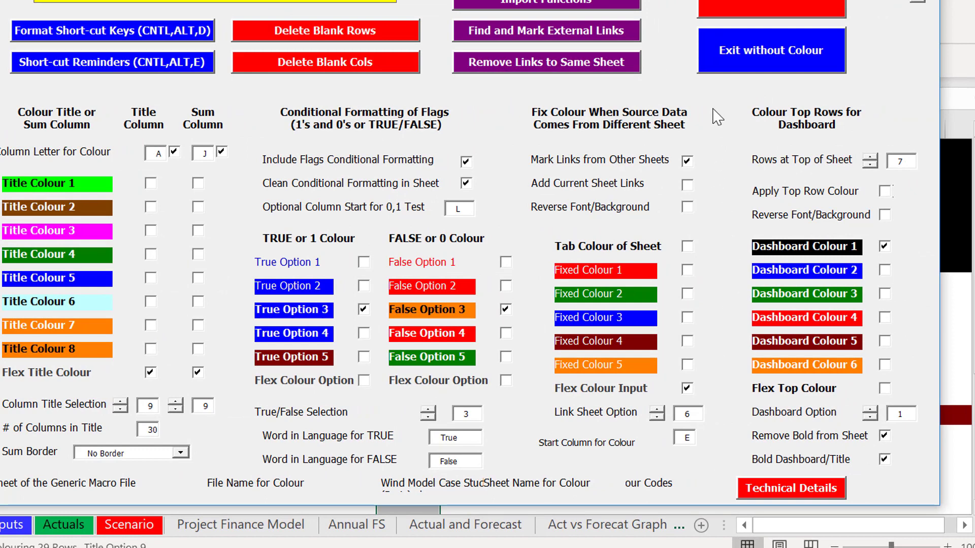
pyautogui.click(750, 11)
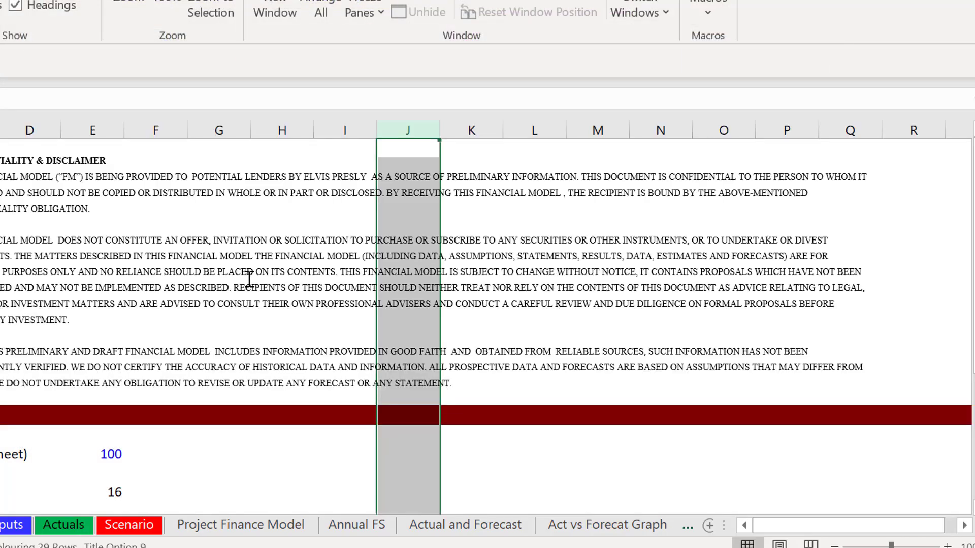
# Examine the coloured sample rows below the section separator and the formula behind the Links from Other Sheets value
pyautogui.click(138, 453)
pyautogui.press('Down')
pyautogui.press('Down')
pyautogui.press('Down')
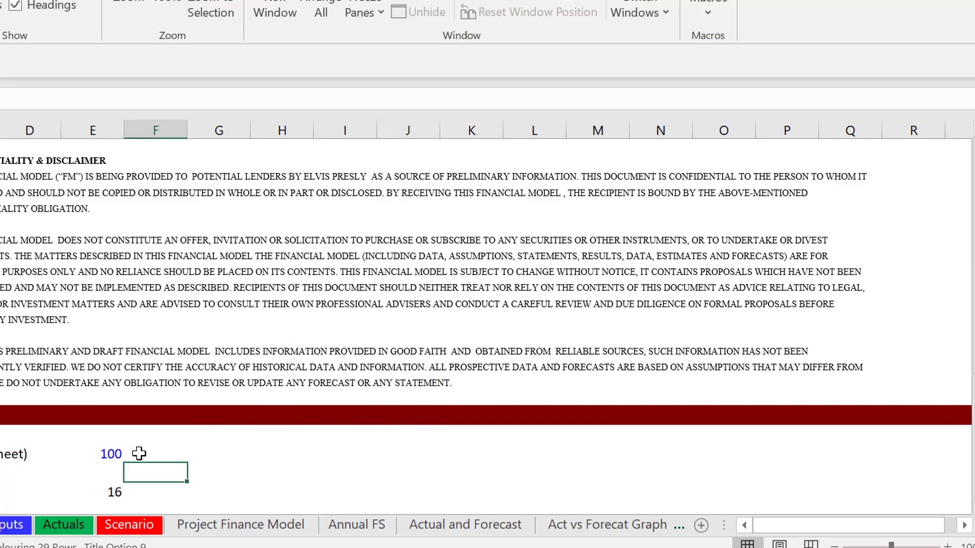
pyautogui.press('Down')
pyautogui.press('Down')
pyautogui.press('Down')
pyautogui.press('Down')
pyautogui.press('Up')
pyautogui.press('Up')
pyautogui.press('Up')
pyautogui.press('Up')
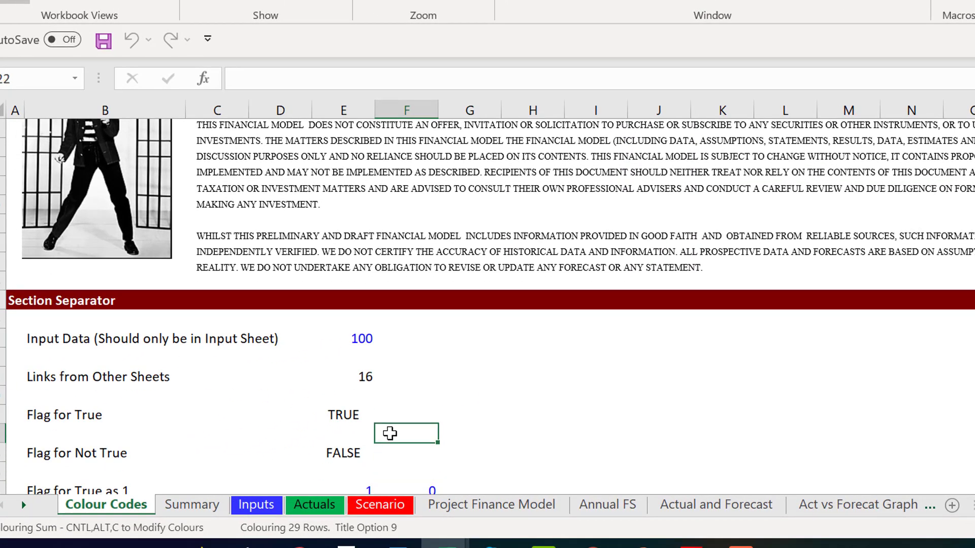
pyautogui.press('Up')
pyautogui.press('Left')
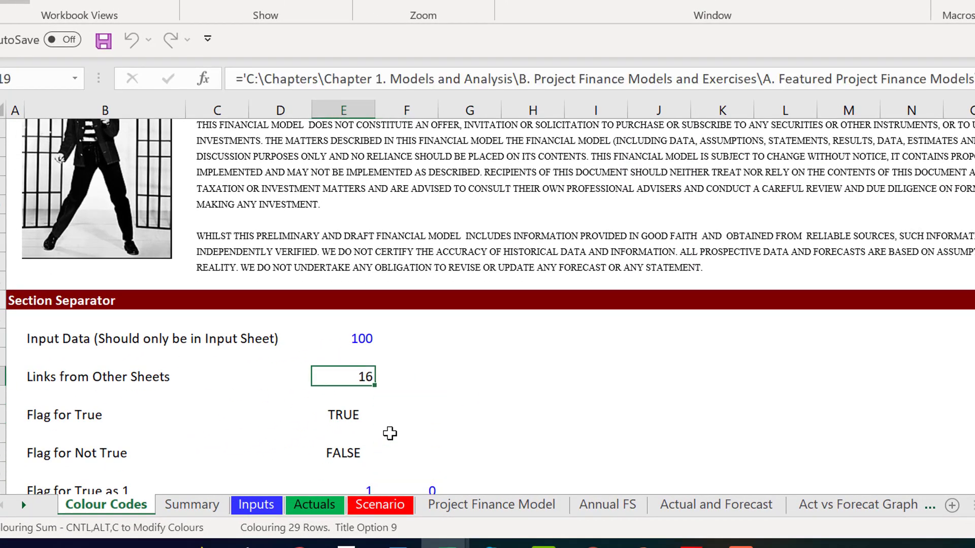
# Relink the Links from Other Sheets sample value to the P50 generation cell G21 on the Inputs sheet
pyautogui.press('Left')
pyautogui.press('Right')
pyautogui.press('F2')
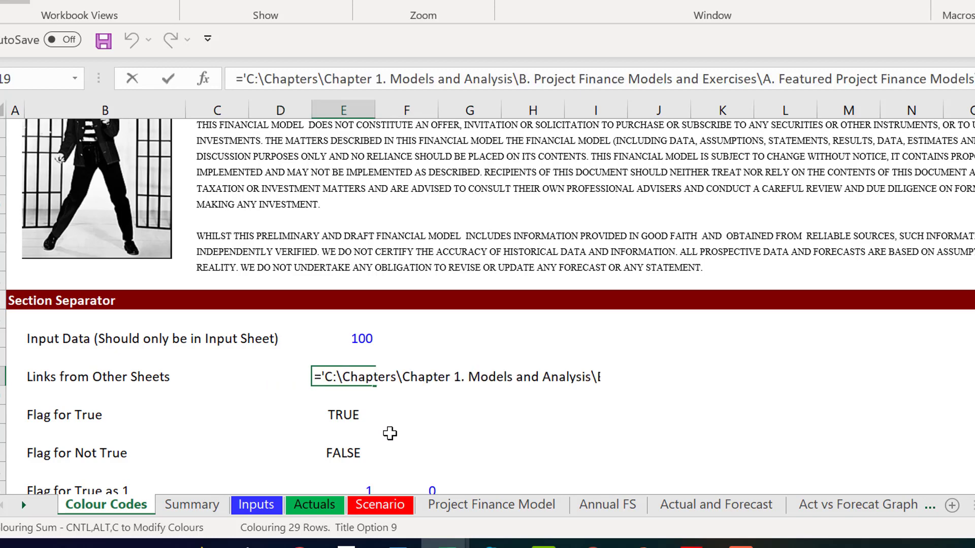
pyautogui.press('Escape')
pyautogui.write('=')
pyautogui.hotkey('ctrl', 'pagedown')
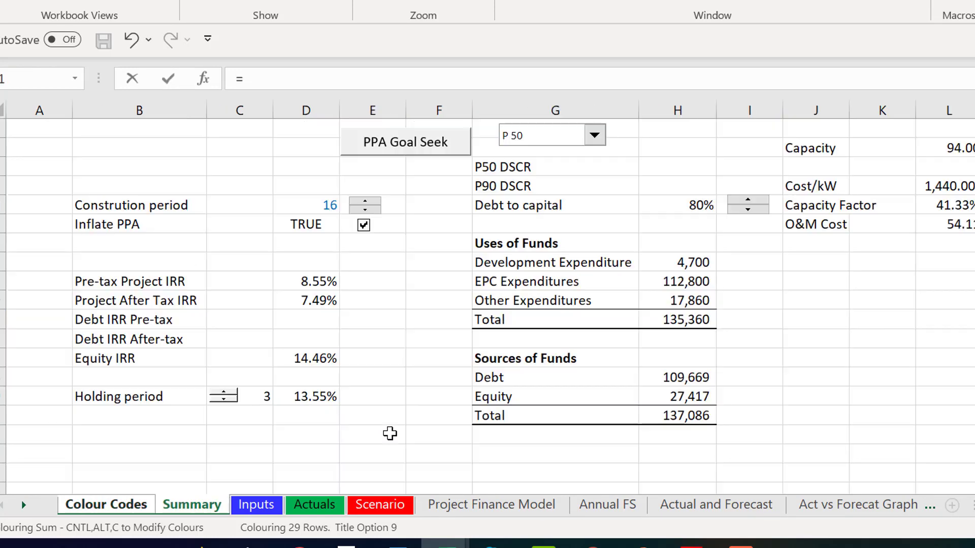
pyautogui.hotkey('ctrl', 'pagedown')
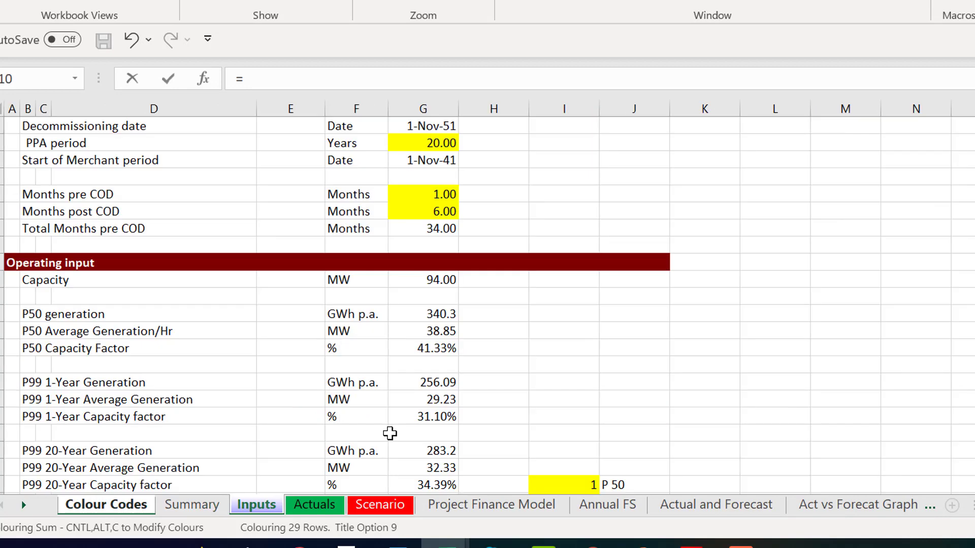
pyautogui.click(434, 365)
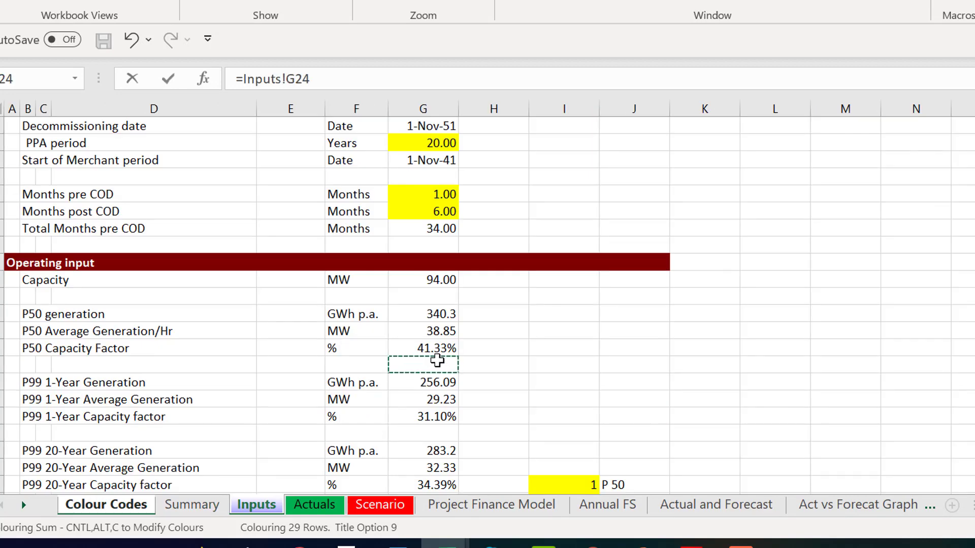
pyautogui.press('Up')
pyautogui.press('Up')
pyautogui.press('Up')
pyautogui.press('Return')
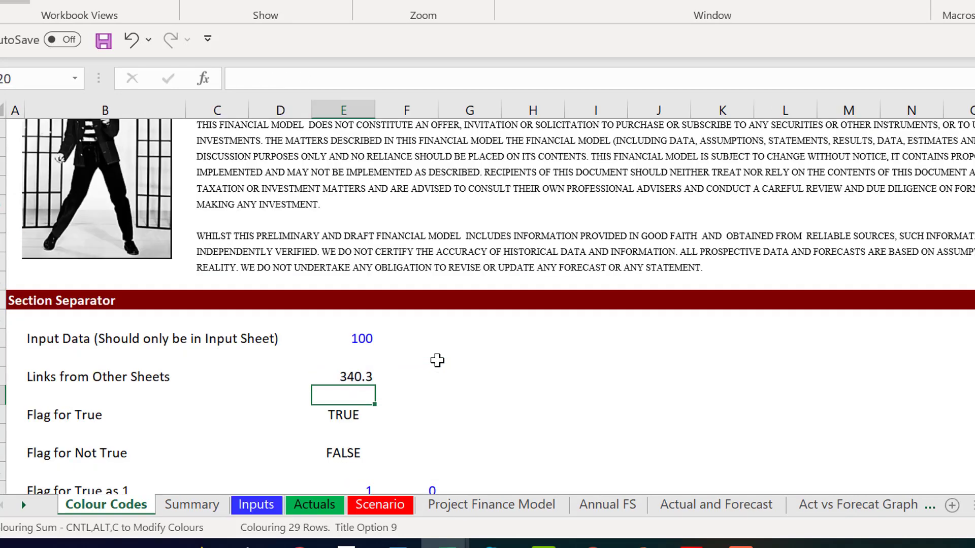
# Examine the TRUE/FALSE and 1/0 flag sample rows below the Links from Other Sheets row
pyautogui.press('Down')
pyautogui.press('Down')
pyautogui.press('Down')
pyautogui.press('Down')
pyautogui.press('Down')
pyautogui.press('Down')
pyautogui.press('Down')
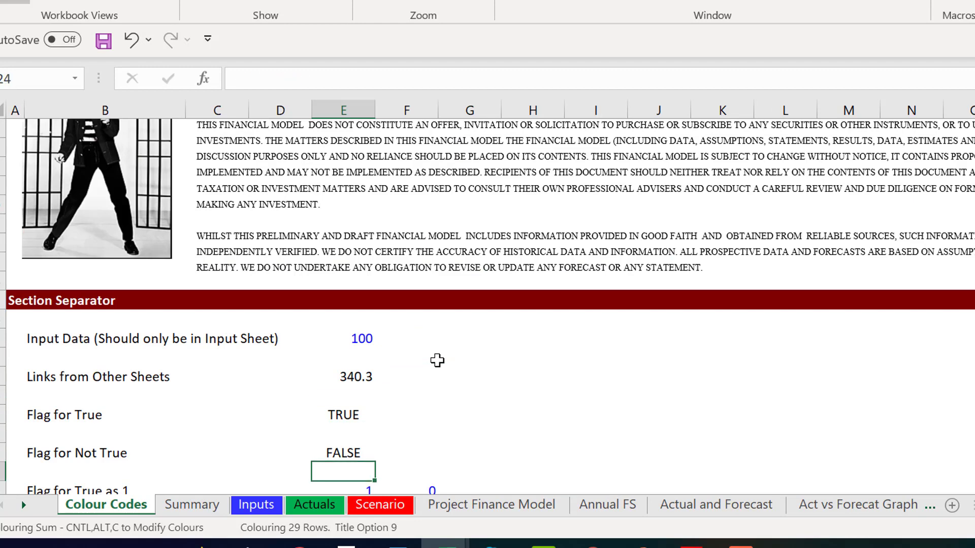
pyautogui.press('Down')
pyautogui.press('Down')
pyautogui.press('Down')
pyautogui.press('Up')
pyautogui.press('Up')
pyautogui.press('Up')
pyautogui.press('Up')
pyautogui.press('Up')
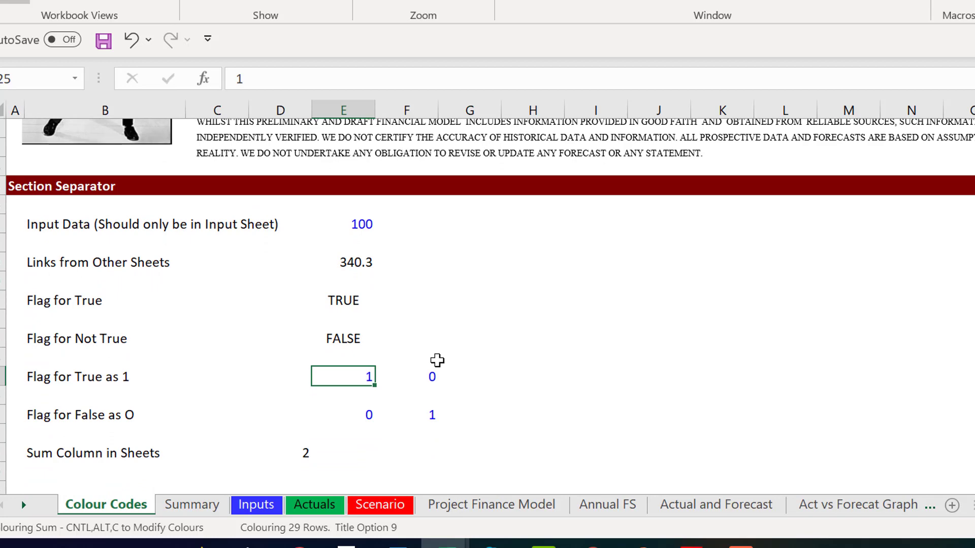
# Recolour the Colour Codes sheet with Clean Conditional Formatting on, 0,1 test from column E, flex True/False colours and sum column D
pyautogui.hotkey('ctrl', 'alt', 'c')
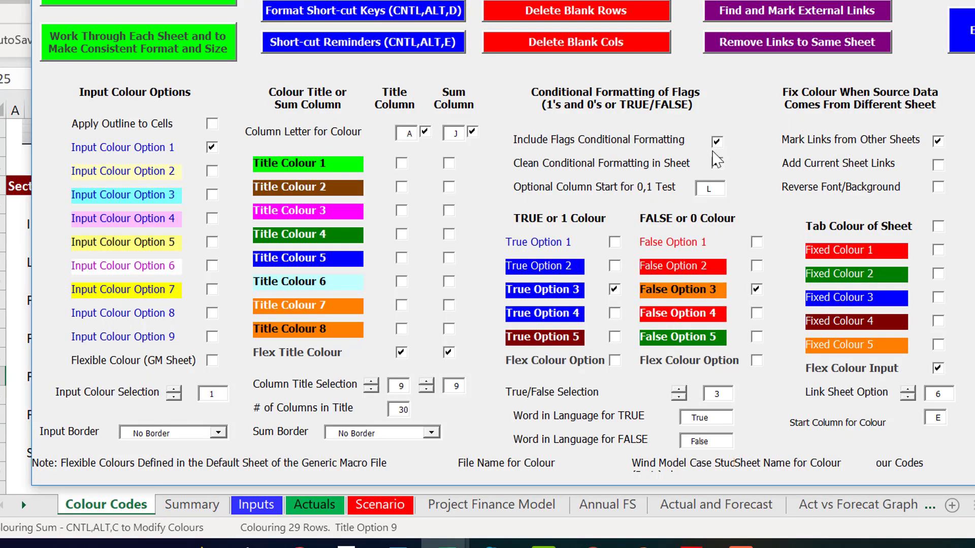
pyautogui.click(716, 163)
pyautogui.click(715, 193)
pyautogui.press('BackSpace')
pyautogui.write('E')
pyautogui.click(614, 361)
pyautogui.moveTo(345, 0); pyautogui.dragTo(414, 3)
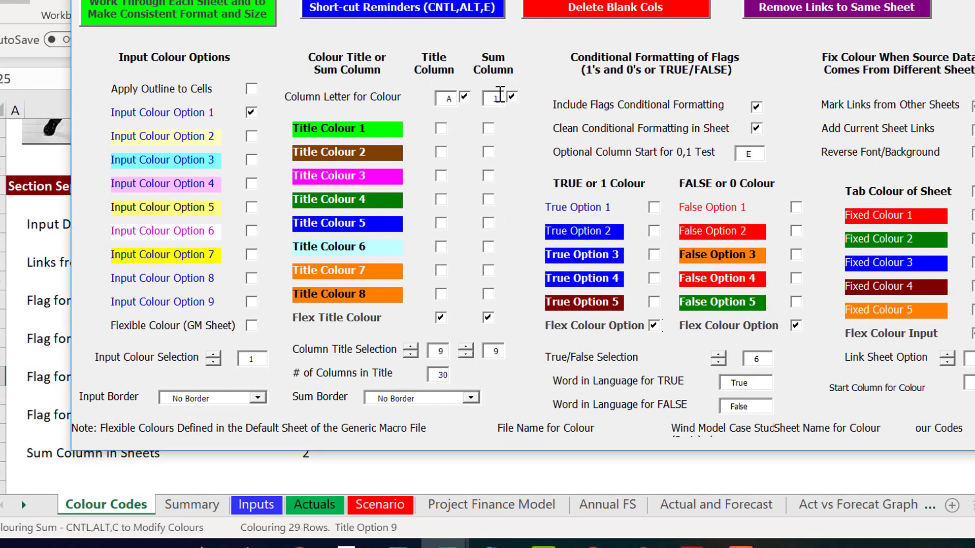
pyautogui.press('BackSpace')
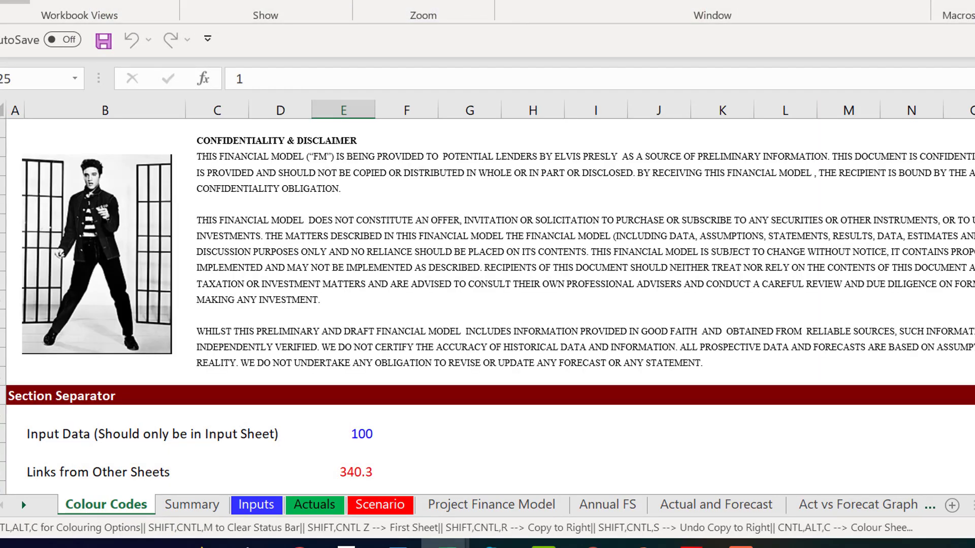
# Examine the recoloured link, flag and sum column sample rows down to the end of the colour key
pyautogui.press('Down')
pyautogui.press('Down')
pyautogui.press('Down')
pyautogui.press('Down')
pyautogui.press('Down')
pyautogui.press('Down')
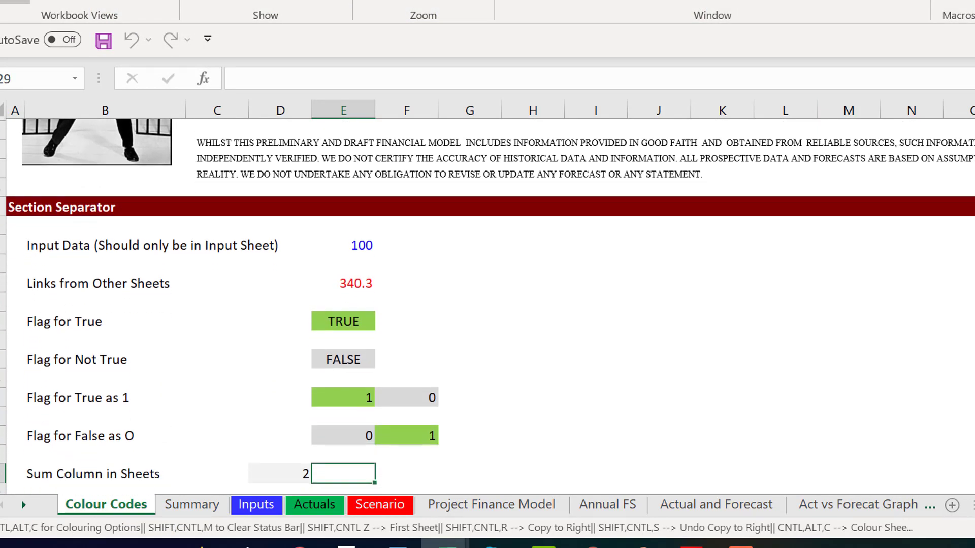
pyautogui.press('Down')
pyautogui.press('Left')
pyautogui.press('Left')
pyautogui.press('Left')
pyautogui.press('Left')
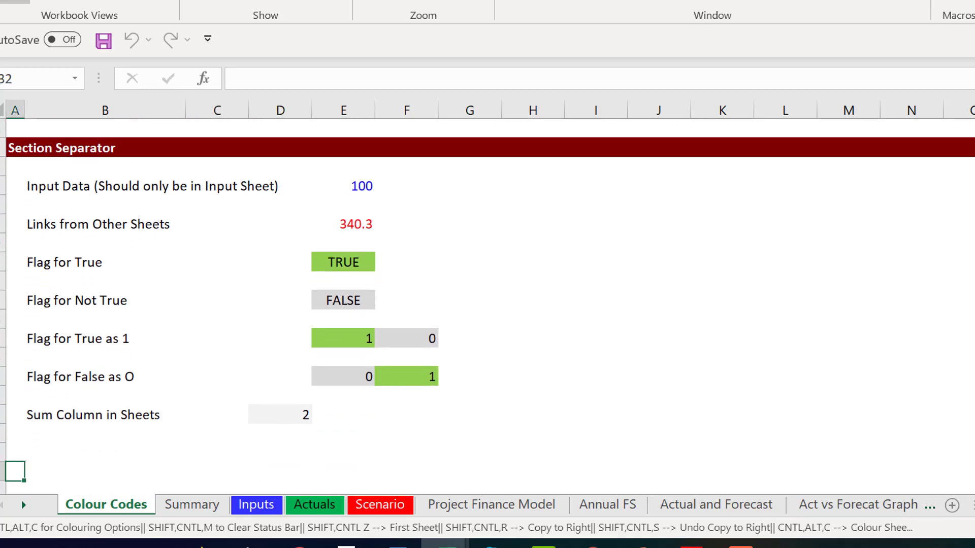
# Correct the label in B27 to read "Flag for False as 0" with a zero
pyautogui.press('Up')
pyautogui.press('Up')
pyautogui.press('Up')
pyautogui.press('Up')
pyautogui.press('Right')
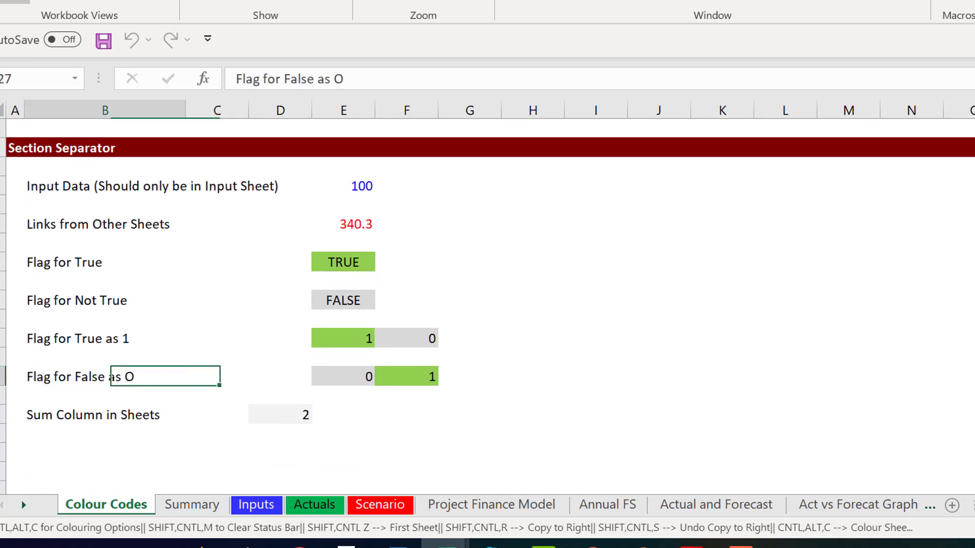
pyautogui.press('F2')
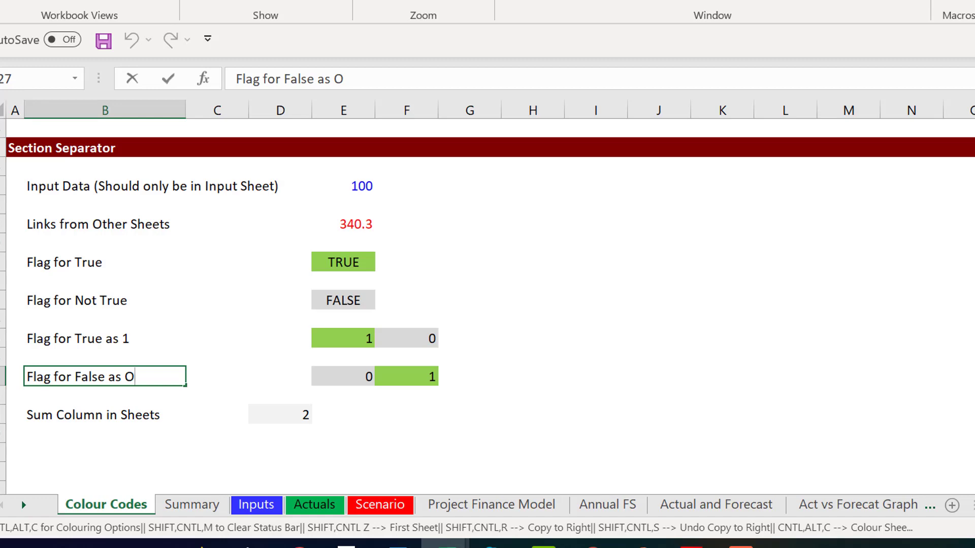
pyautogui.press('BackSpace')
pyautogui.write('0')
pyautogui.press('Return')
# Review the Colour Codes sheet from the confidentiality disclaimer down to the Sum Column in Sheets row
pyautogui.press('Up')
pyautogui.press('Up')
pyautogui.press('Up')
pyautogui.press('Up')
pyautogui.press('Up')
pyautogui.press('Up')
pyautogui.press('Up')
pyautogui.press('Up')
pyautogui.press('Up')
pyautogui.press('Up')
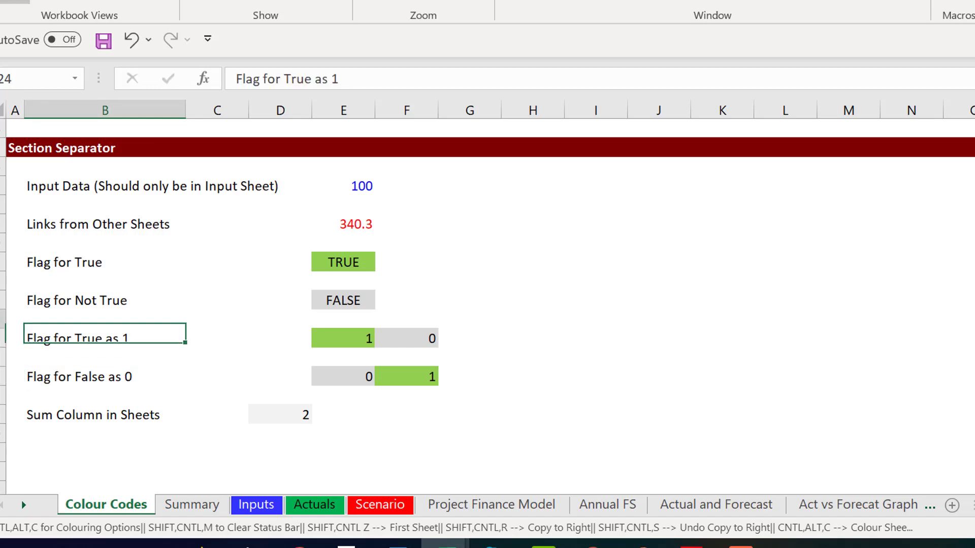
pyautogui.hotkey('ctrl', 'Home')
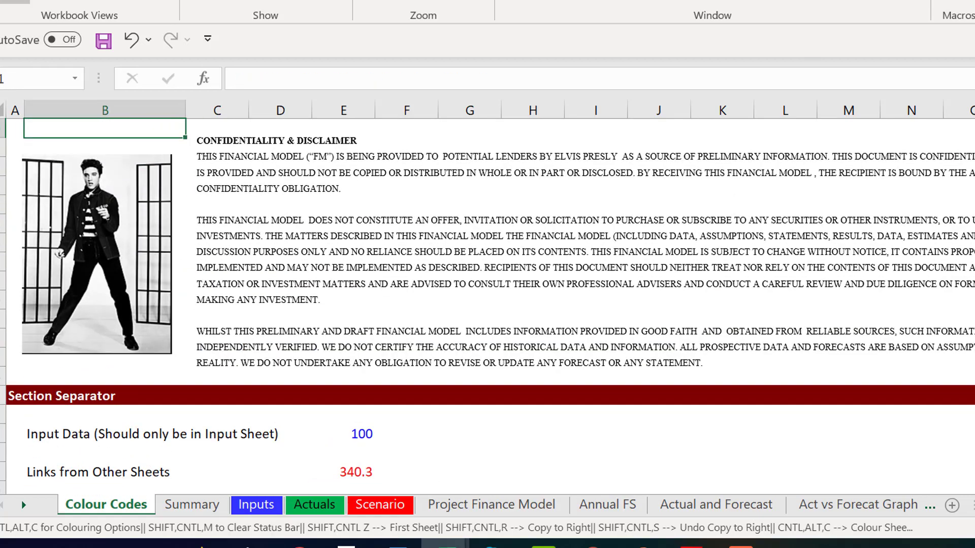
pyautogui.press('pagedown')
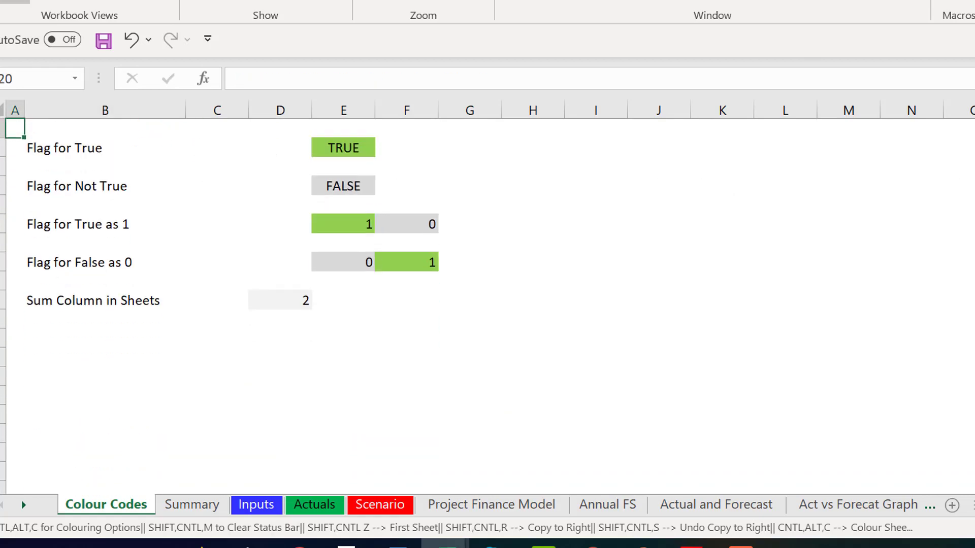
pyautogui.press('pageup')
pyautogui.press('pagedown')
pyautogui.press('pageup')
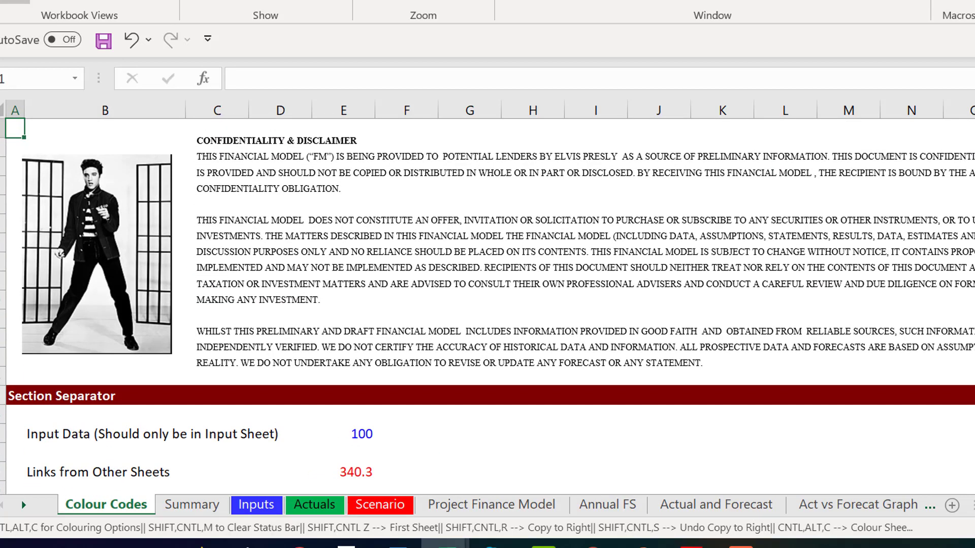
pyautogui.press('Down')
pyautogui.press('Down')
pyautogui.press('Down')
pyautogui.press('Down')
pyautogui.press('Down')
pyautogui.press('Down')
pyautogui.press('Down')
pyautogui.press('Down')
pyautogui.press('Down')
pyautogui.press('Down')
pyautogui.press('Down')
pyautogui.press('Down')
pyautogui.press('Down')
pyautogui.press('Down')
pyautogui.press('Down')
pyautogui.press('Down')
pyautogui.press('Down')
pyautogui.press('Down')
pyautogui.press('Down')
pyautogui.press('Down')
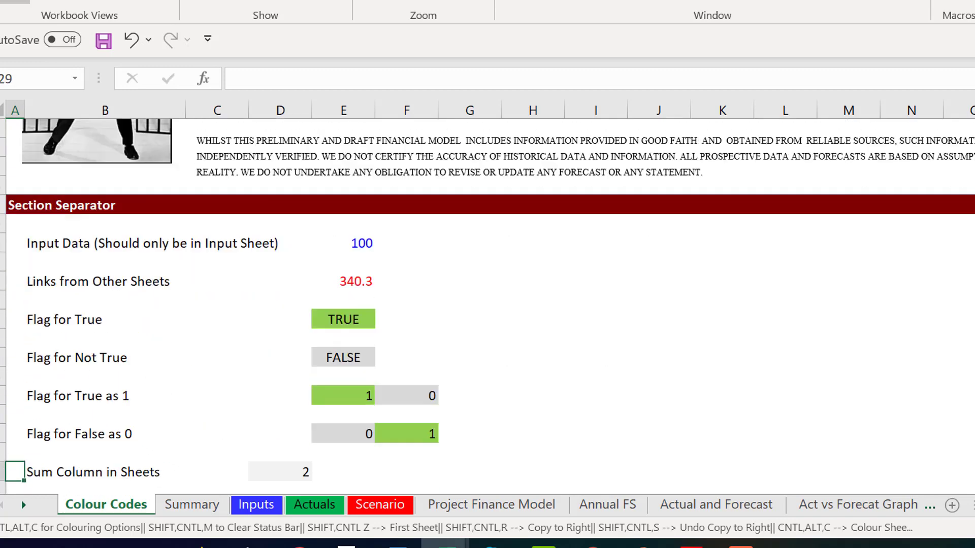
pyautogui.press('Up')
pyautogui.press('Up')
pyautogui.press('Up')
pyautogui.press('Up')
pyautogui.press('Up')
pyautogui.press('Up')
pyautogui.press('Up')
pyautogui.press('Up')
pyautogui.press('Up')
pyautogui.press('Up')
pyautogui.press('Up')
pyautogui.press('Up')
pyautogui.press('Up')
pyautogui.press('Up')
pyautogui.press('Up')
pyautogui.press('Up')
pyautogui.press('Up')
pyautogui.press('Up')
pyautogui.press('Up')
pyautogui.press('Up')
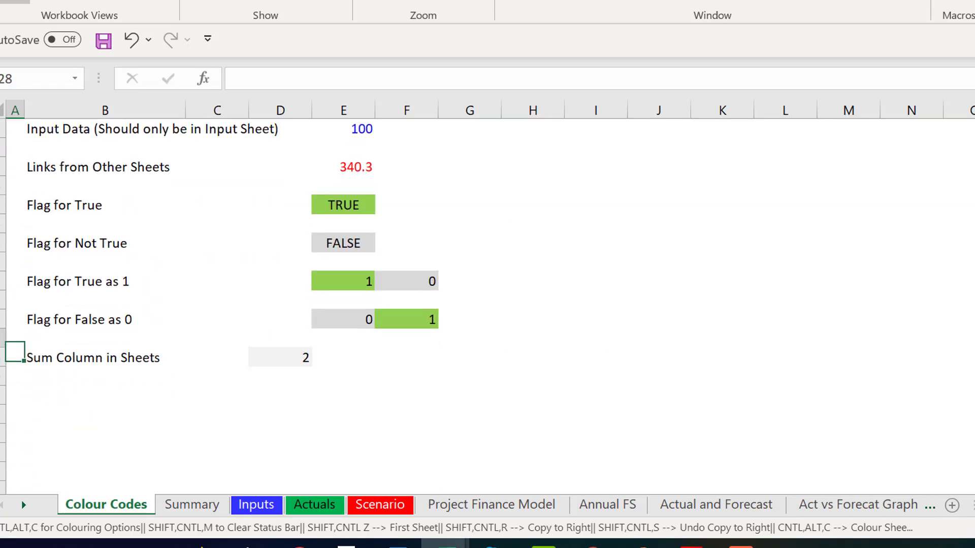
pyautogui.press('Up')
pyautogui.press('Up')
pyautogui.press('Up')
pyautogui.press('Up')
pyautogui.press('Up')
pyautogui.press('Up')
pyautogui.press('Up')
pyautogui.press('Up')
pyautogui.press('Up')
pyautogui.press('Up')
pyautogui.press('Up')
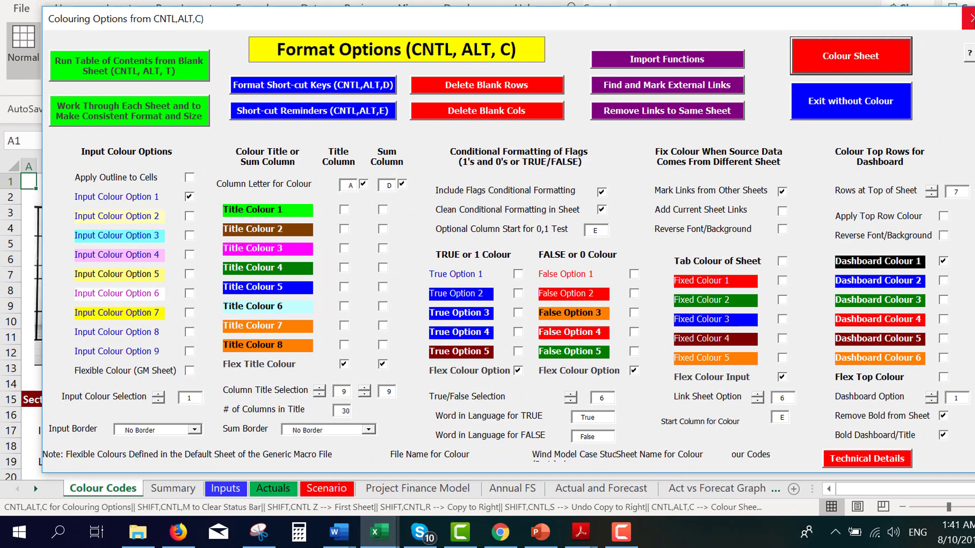
# Close the colouring options and consult the list of added hand-made short-cuts for formatting cells, underlines and fill series
pyautogui.click(966, 15)
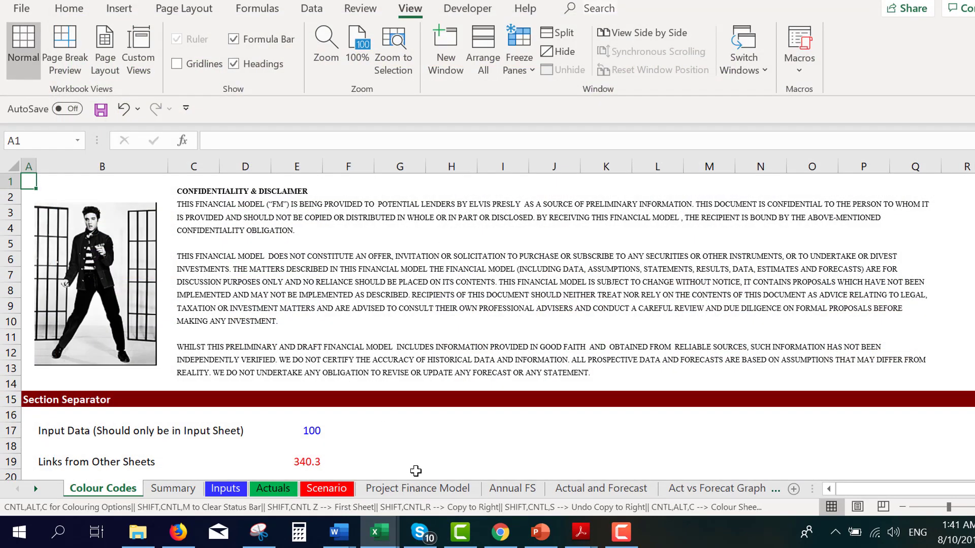
pyautogui.click(447, 441)
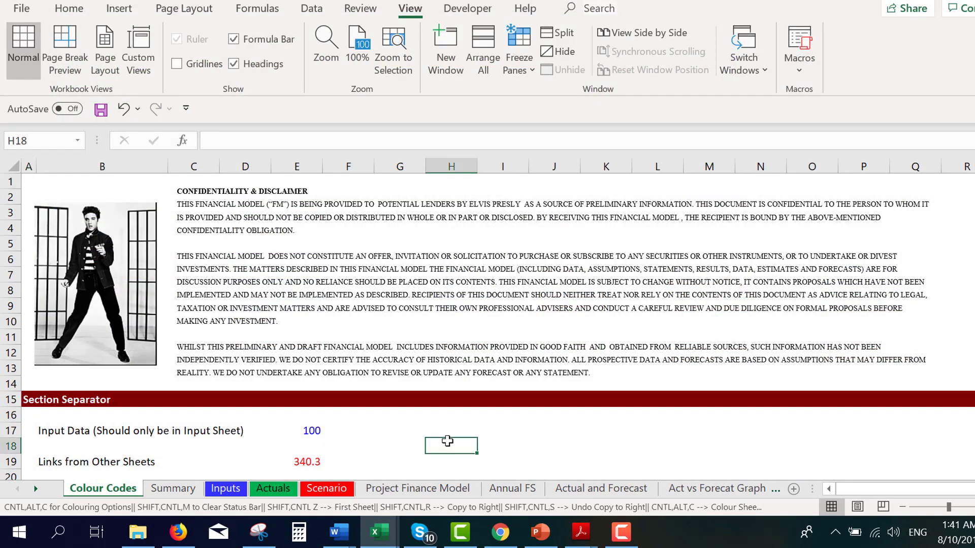
pyautogui.hotkey('alt', 'd')
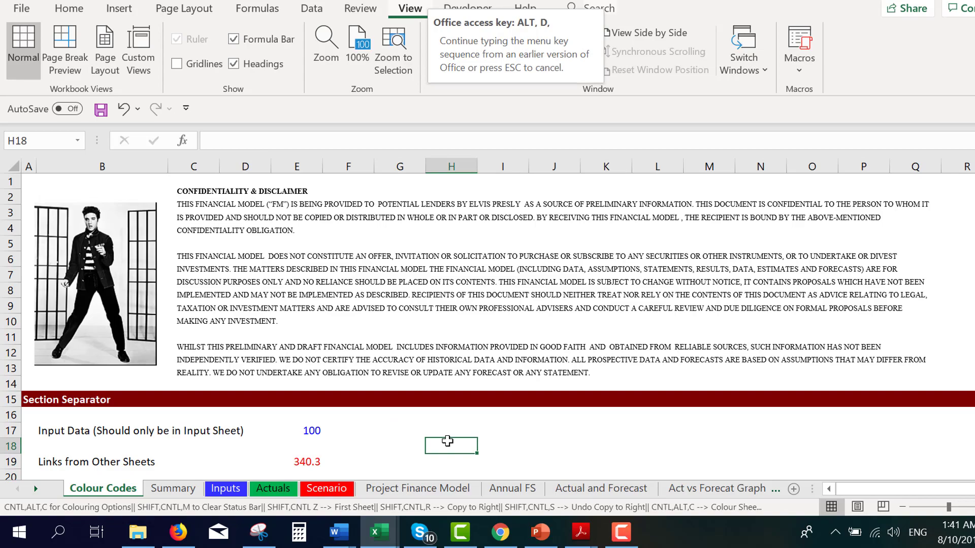
pyautogui.press('Escape')
pyautogui.hotkey('ctrl', 'alt', 'd')
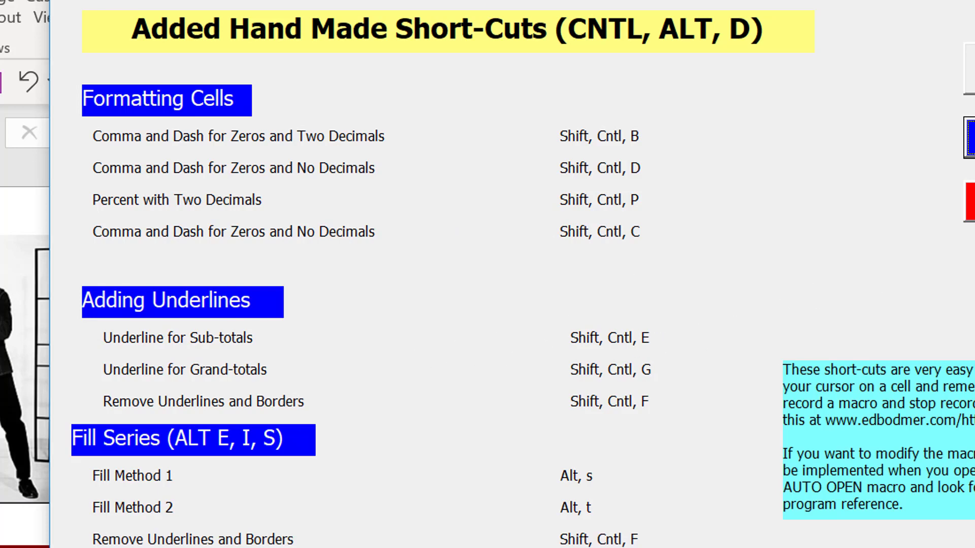
pyautogui.click(971, 202)
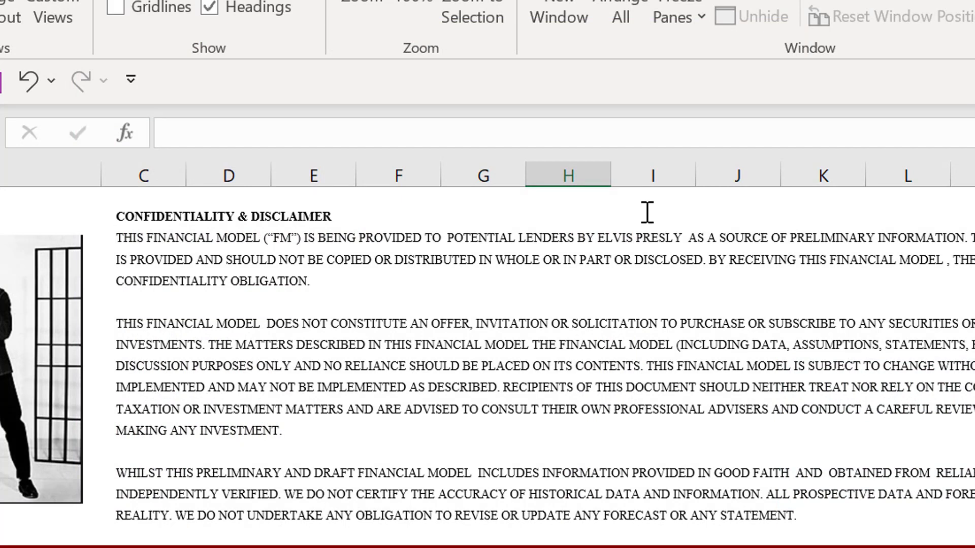
pyautogui.hotkey('alt', 'e')
pyautogui.press('Escape')
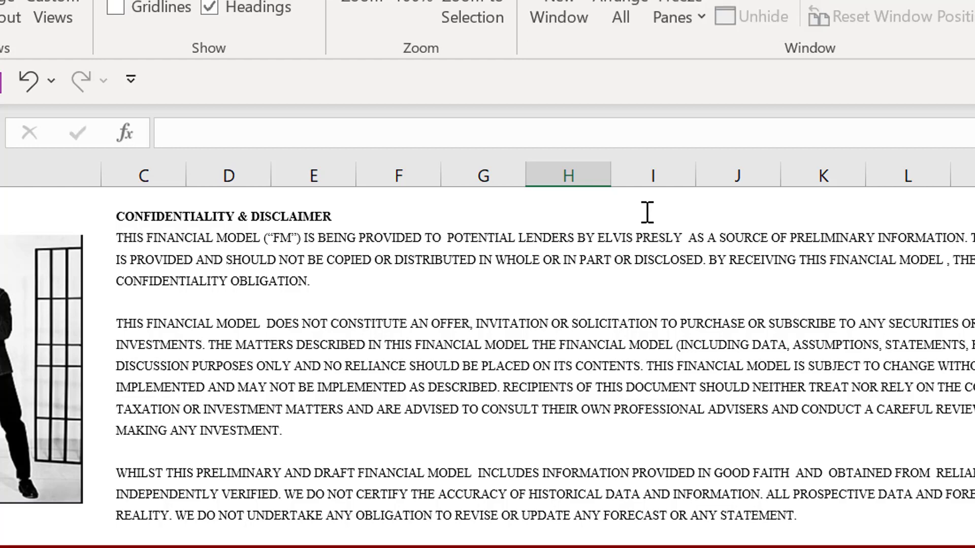
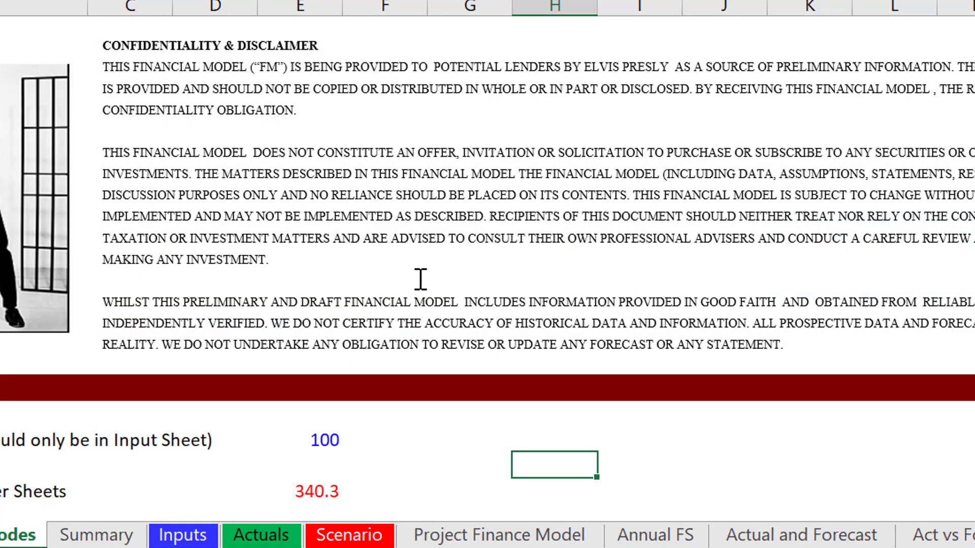
# Insert a new blank worksheet before Colour Codes and name it Contents
pyautogui.click(461, 419)
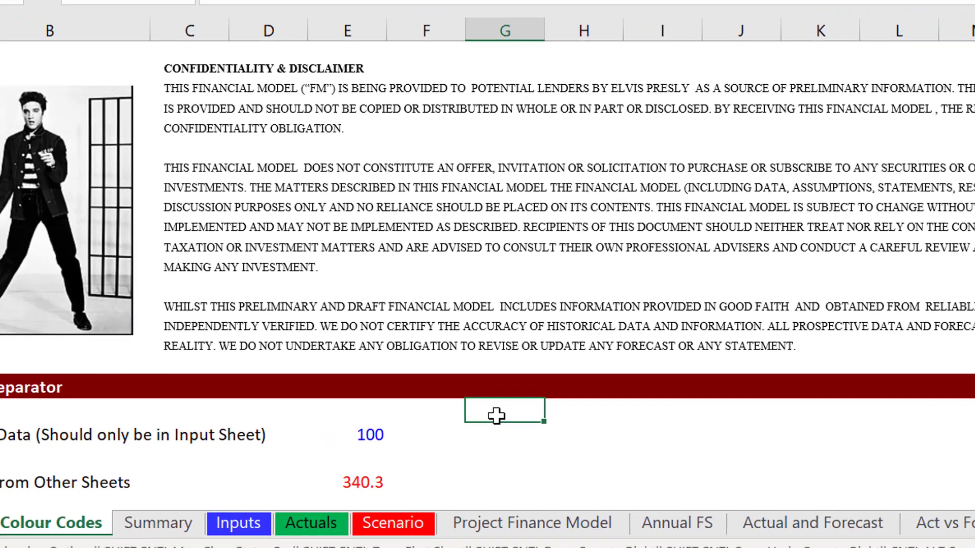
pyautogui.hotkey('shift', 'F11')
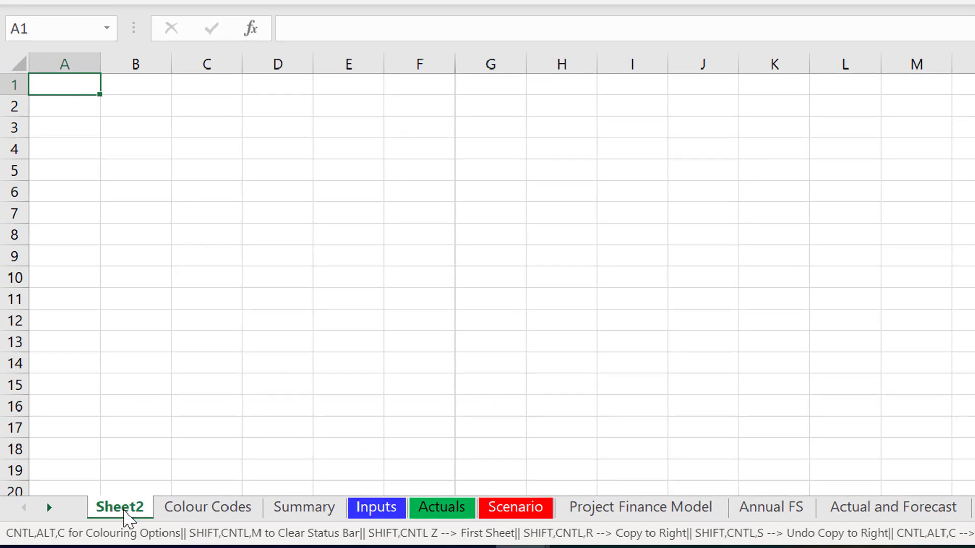
pyautogui.doubleClick(126, 508)
pyautogui.press('BackSpace')
pyautogui.write('C')
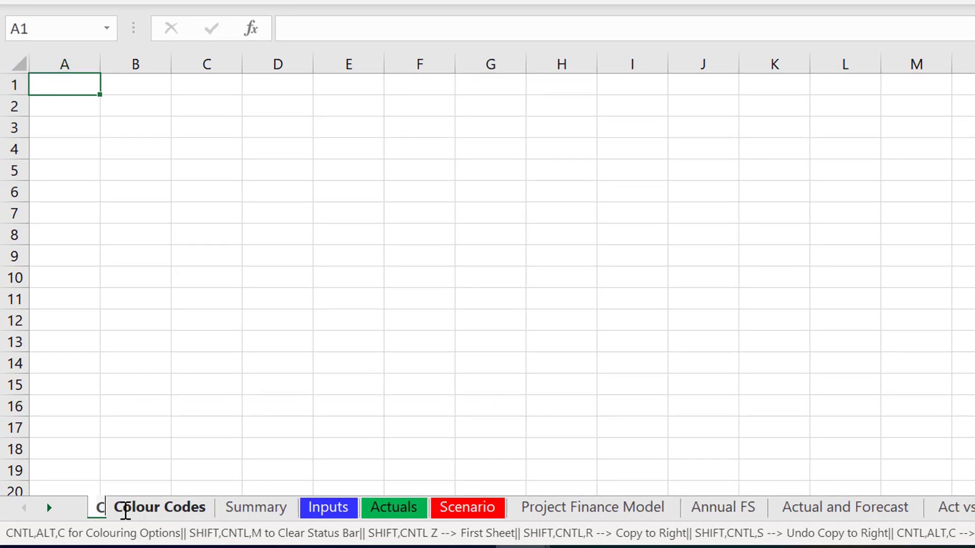
pyautogui.write('ontents')
pyautogui.press('Return')
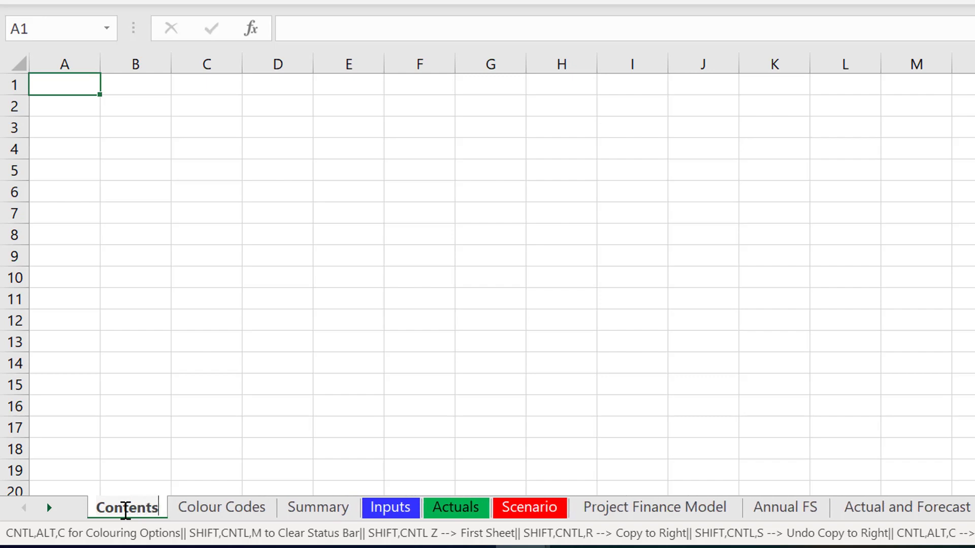
# Open the table of contents instructions from the colouring options and copy the code of the File_name, Last_save_by and LastSaved functions
pyautogui.click(340, 333)
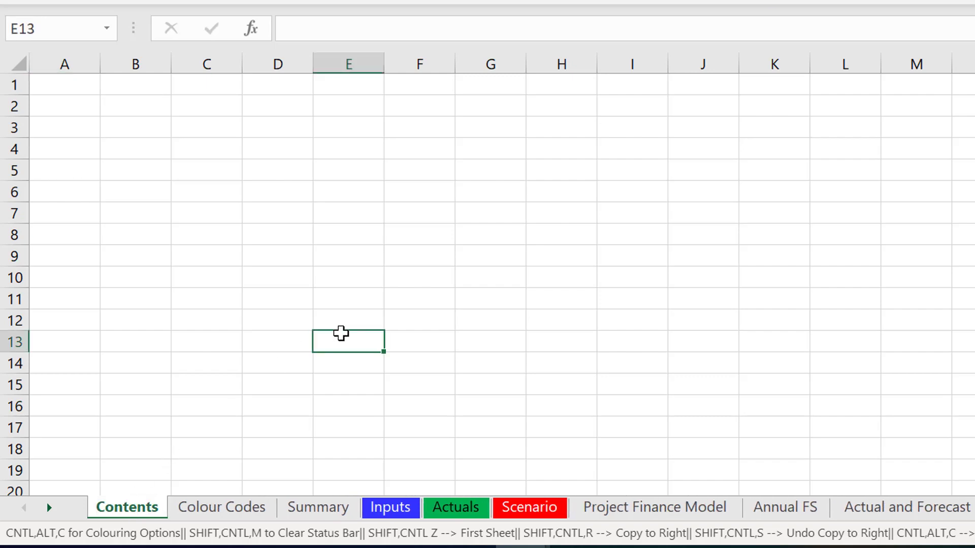
pyautogui.hotkey('ctrl', 'alt', 'c')
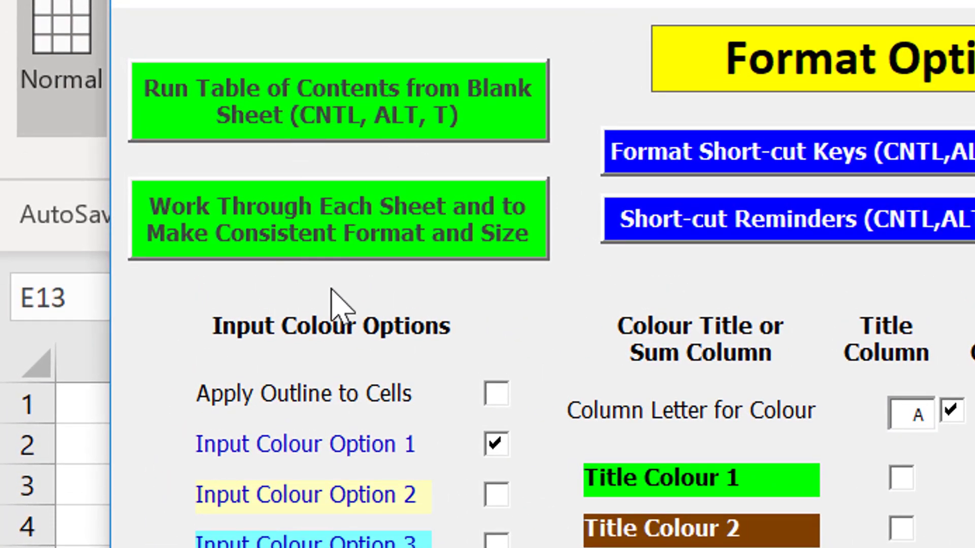
pyautogui.click(392, 133)
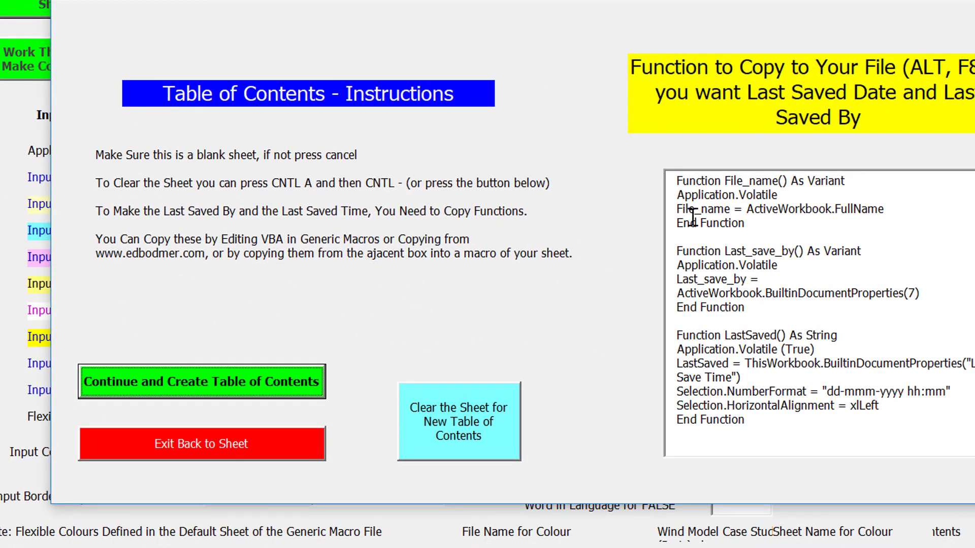
pyautogui.click(713, 217)
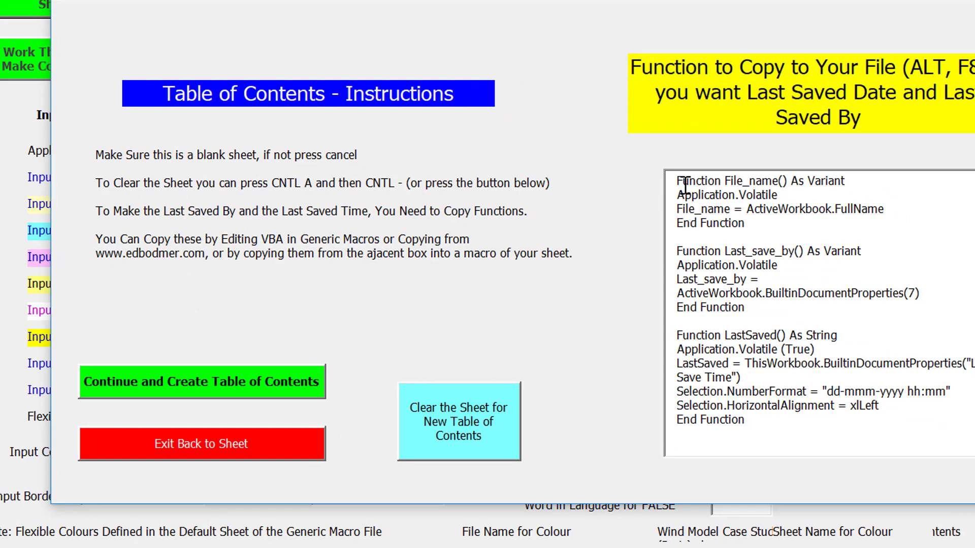
pyautogui.hotkey('ctrl', 'a')
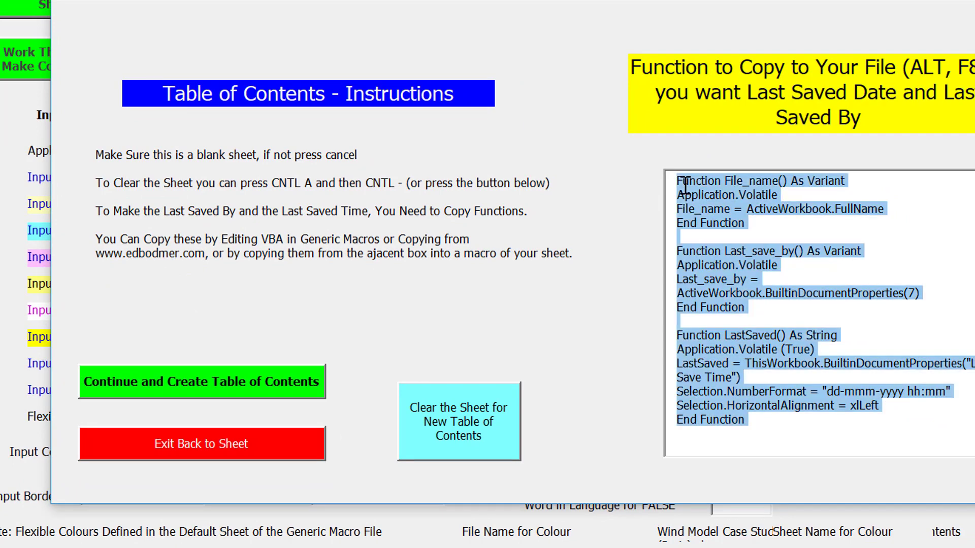
# Create the linked table of contents on the blank Contents sheet and check it down to the Colour Codes label
pyautogui.click(210, 380)
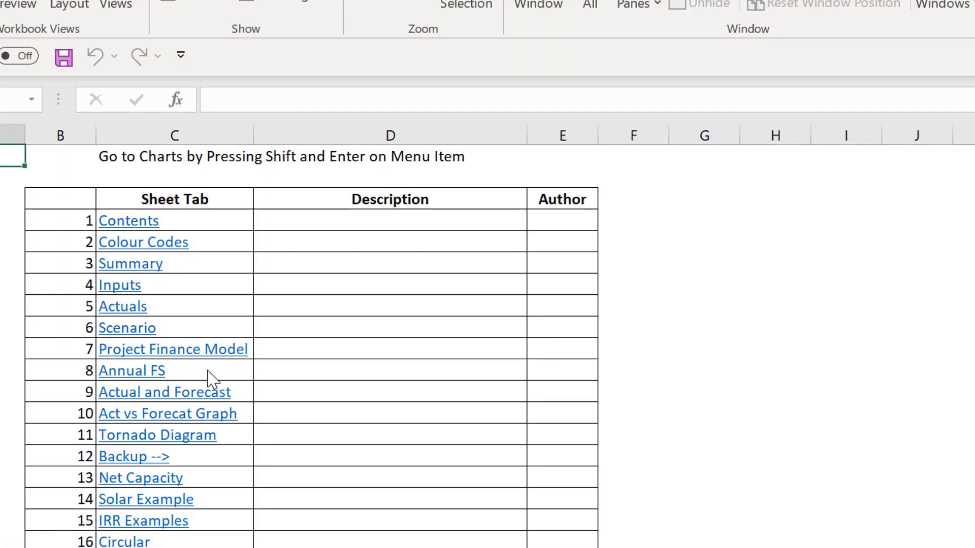
pyautogui.scroll(-6, 212, 380)
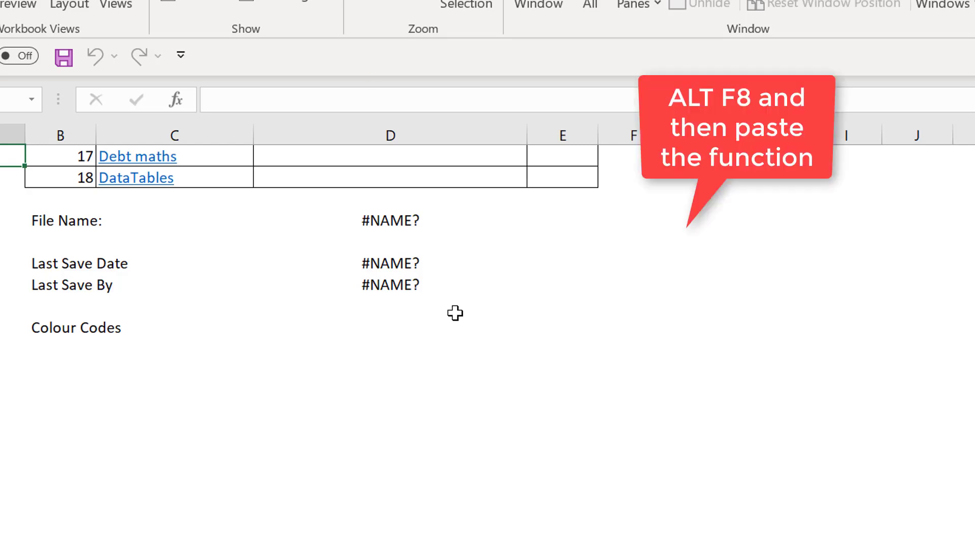
pyautogui.press('pageup')
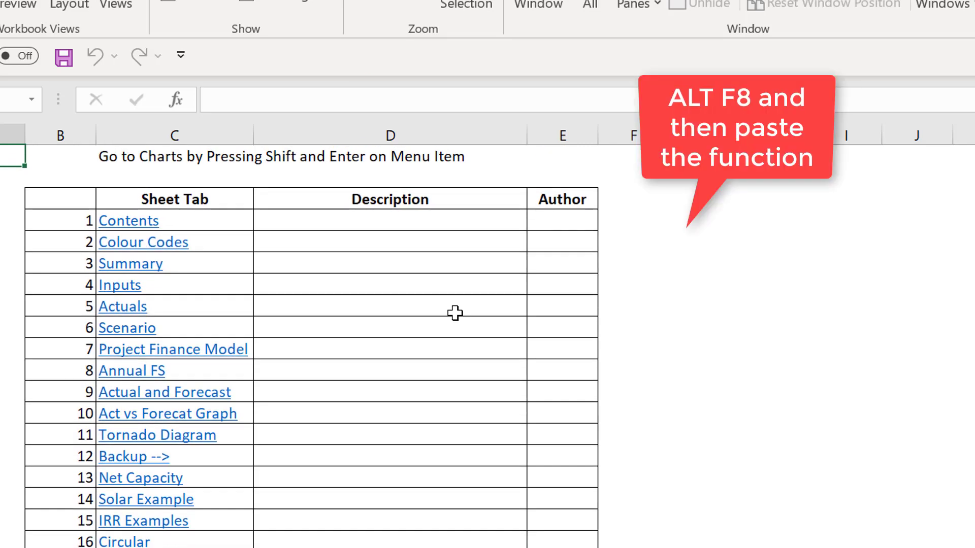
# Open the code of this workbook's Color macro for editing and paste the copied file name and last-saved functions into the module
pyautogui.hotkey('alt', 'F8')
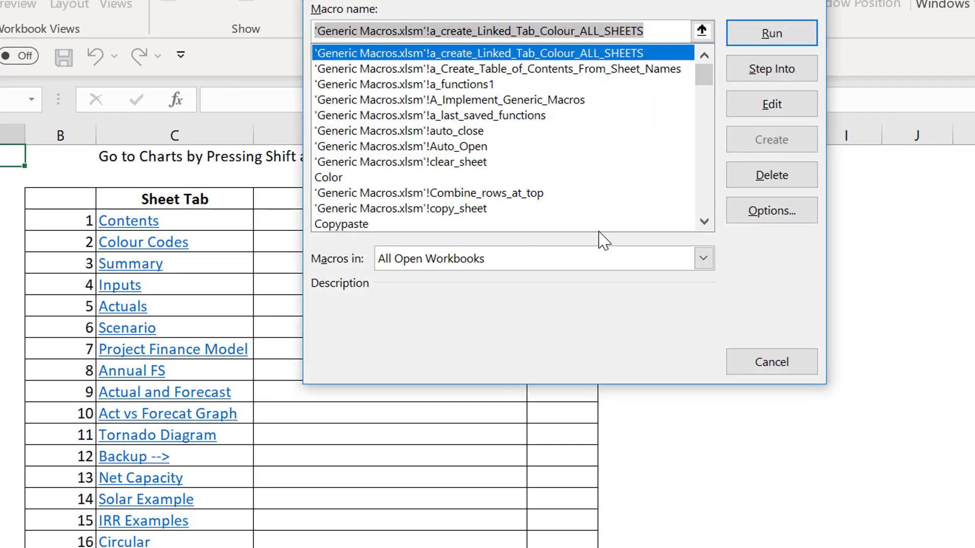
pyautogui.click(615, 261)
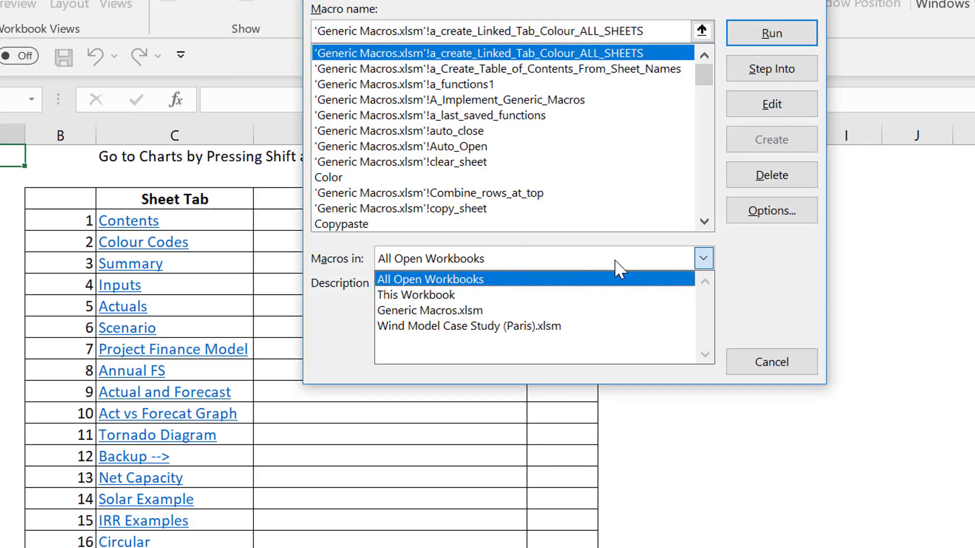
pyautogui.click(592, 300)
pyautogui.click(333, 54)
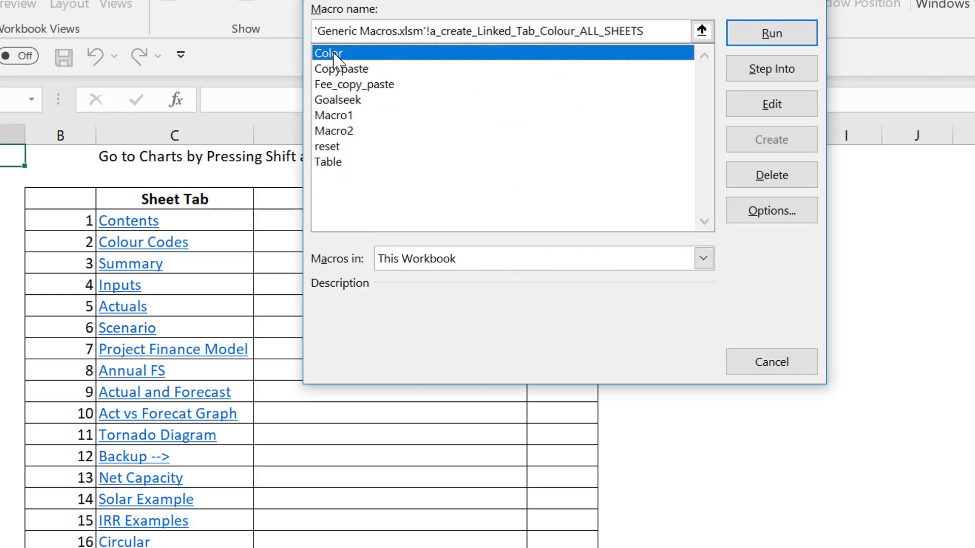
pyautogui.click(771, 105)
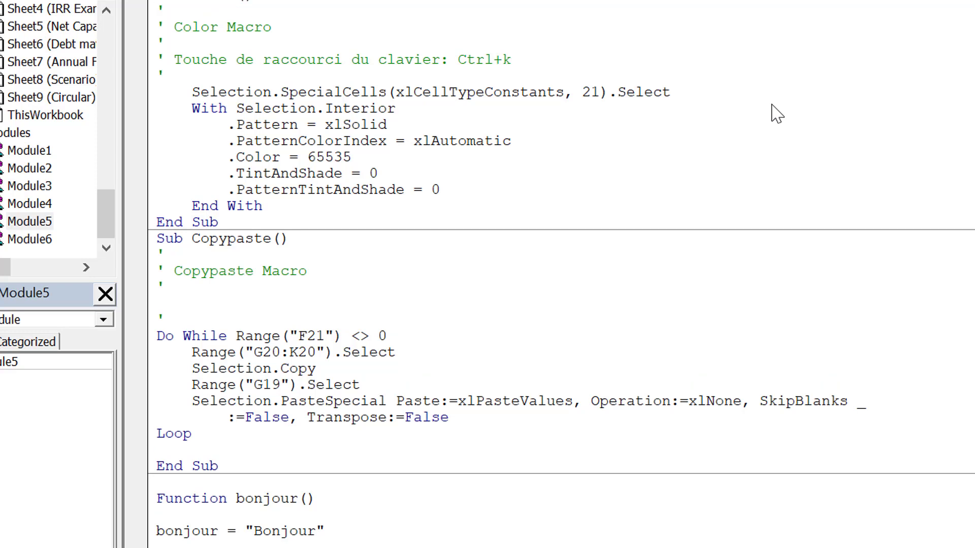
pyautogui.scroll(5, 772, 105)
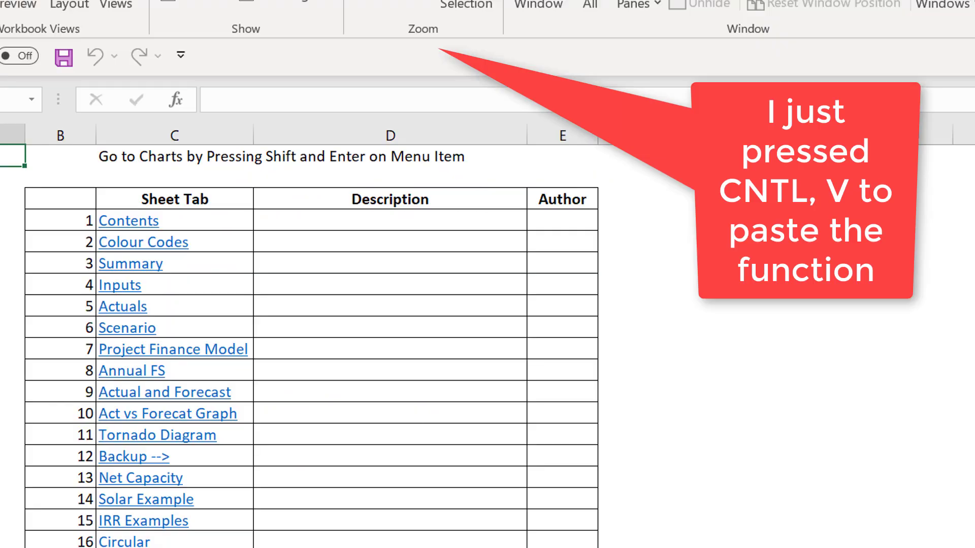
# Re-enter the File Name formula in column D below the contents table to recalculate it with the pasted functions
pyautogui.click(738, 457)
pyautogui.scroll(-6, 737, 457)
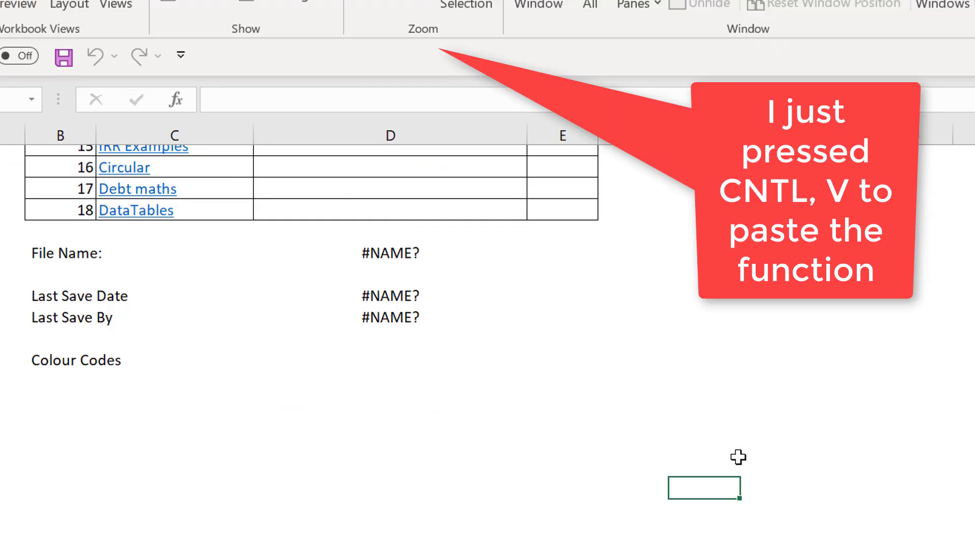
pyautogui.press('Left')
pyautogui.press('Up')
pyautogui.press('Up')
pyautogui.press('Up')
pyautogui.press('Up')
pyautogui.press('Up')
pyautogui.press('Up')
pyautogui.press('Up')
pyautogui.press('Up')
pyautogui.press('Up')
pyautogui.press('Up')
pyautogui.press('Up')
pyautogui.press('Left')
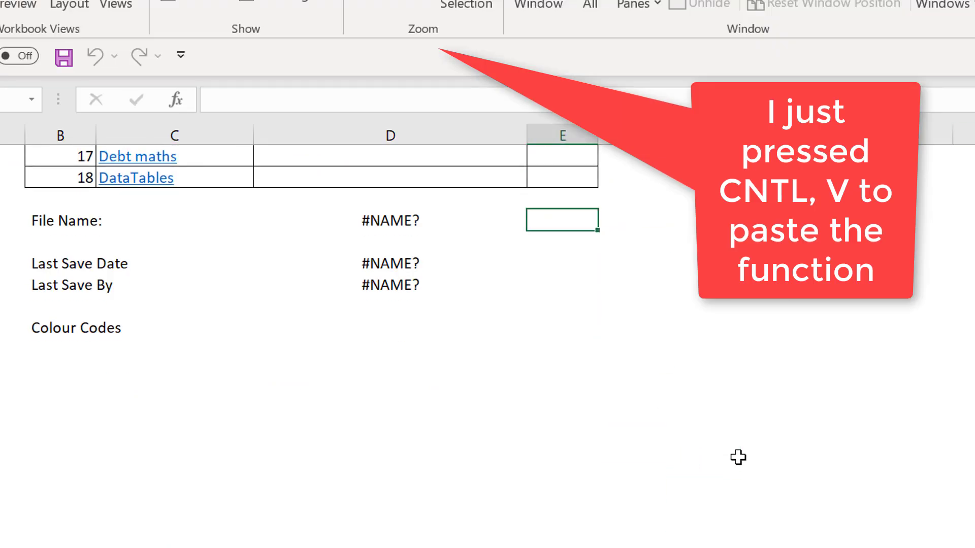
pyautogui.press('Left')
pyautogui.press('Left')
pyautogui.press('Right')
pyautogui.press('F2')
pyautogui.press('Return')
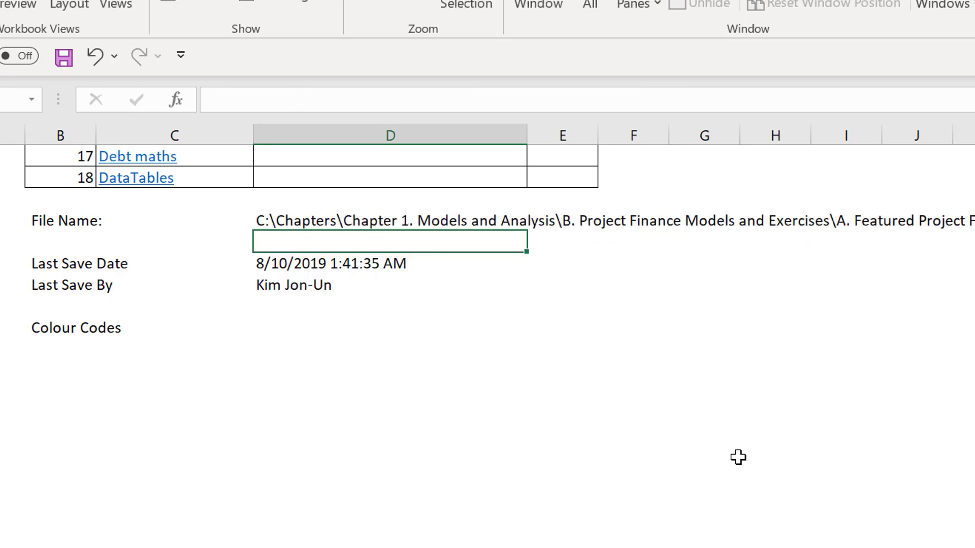
# Review the last save rows and the sheet list on Contents, and compare them with the sheets that follow
pyautogui.press('Down')
pyautogui.press('Down')
pyautogui.press('Down')
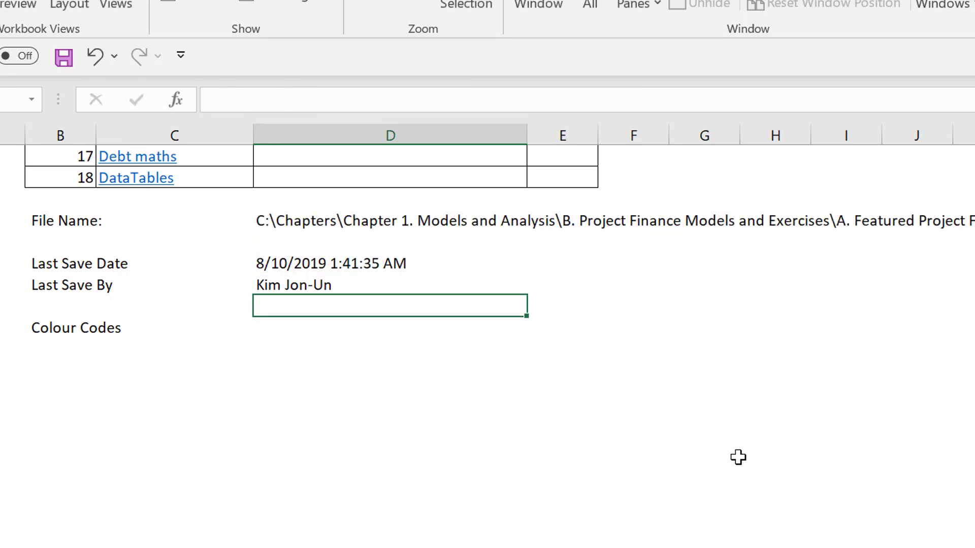
pyautogui.press('Down')
pyautogui.press('Down')
pyautogui.press('pageup')
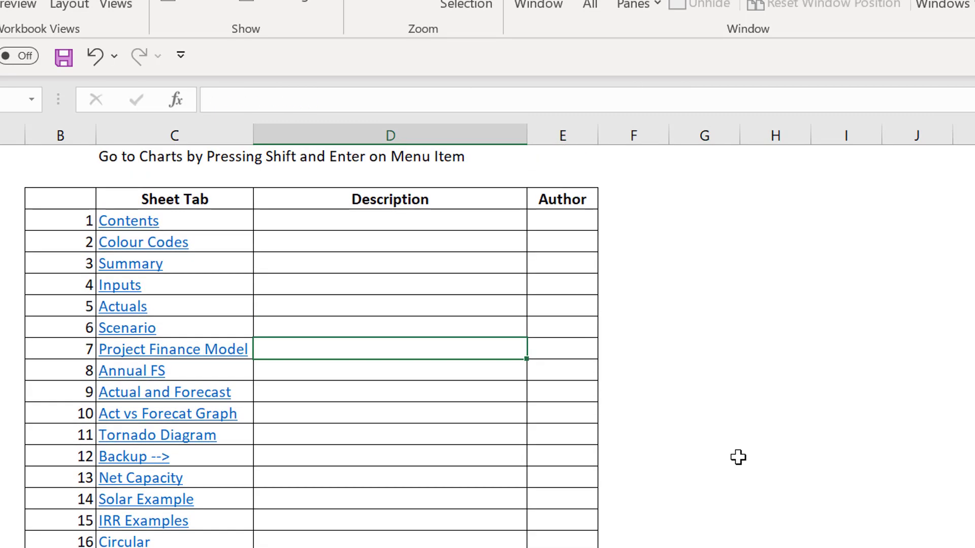
pyautogui.hotkey('ctrl', 'pagedown')
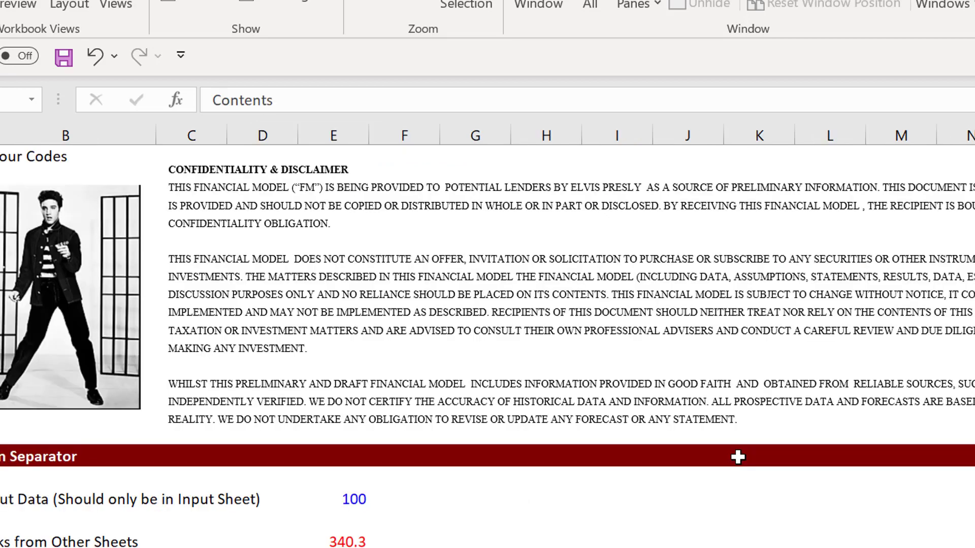
pyautogui.hotkey('ctrl', 'pagedown')
pyautogui.hotkey('ctrl', 'pageup')
pyautogui.hotkey('ctrl', 'pageup')
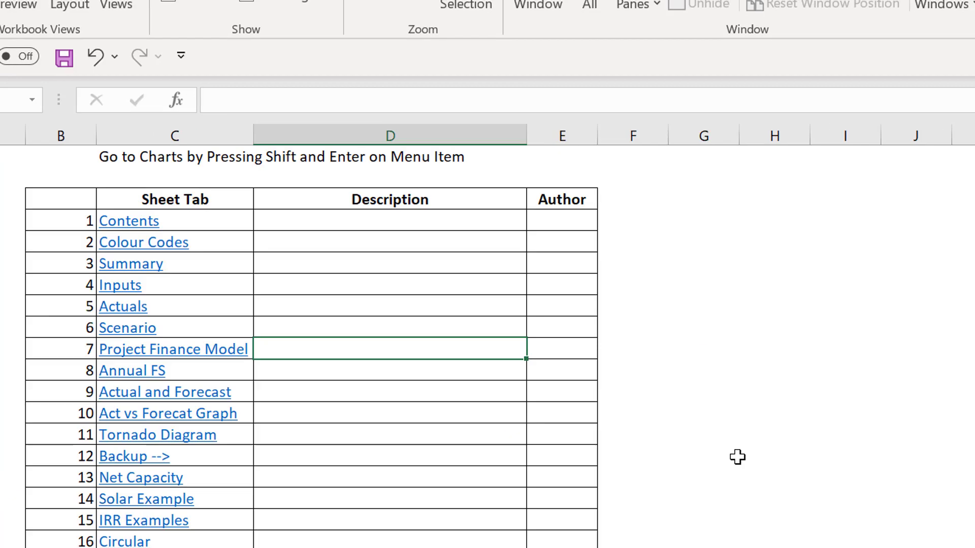
pyautogui.hotkey('ctrl', 'pagedown')
pyautogui.hotkey('ctrl', 'pageup')
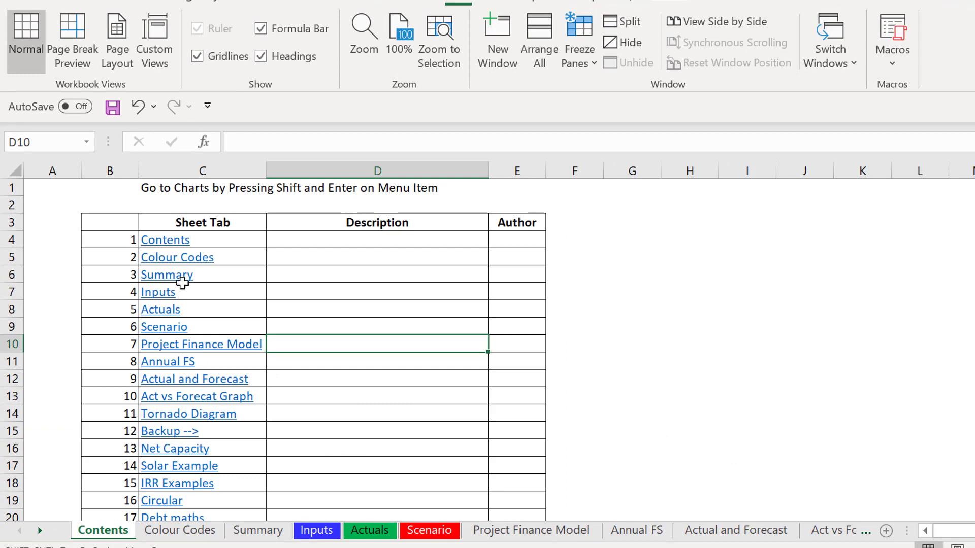
# Test the Scenario link in the contents table and return through the Contents link in cell A1 of that sheet
pyautogui.click(70, 324)
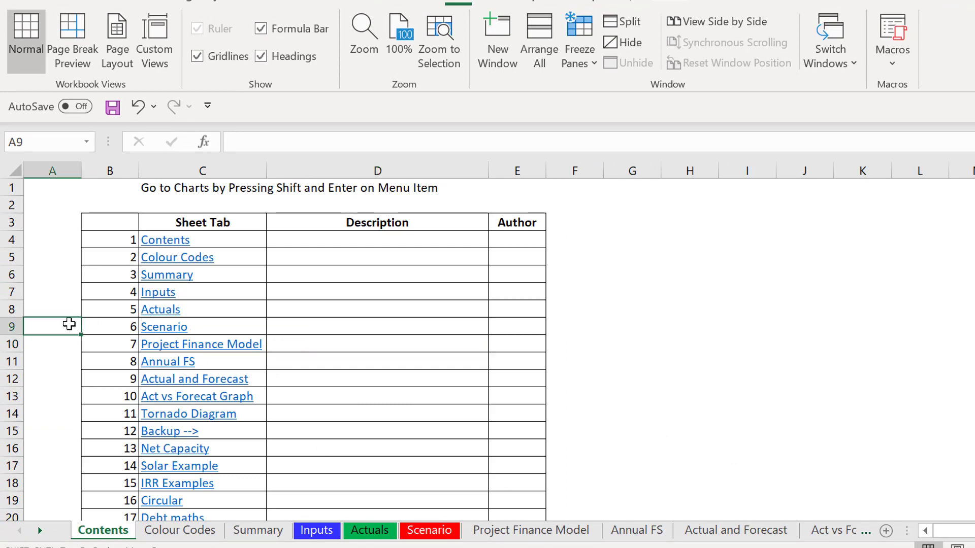
pyautogui.click(165, 330)
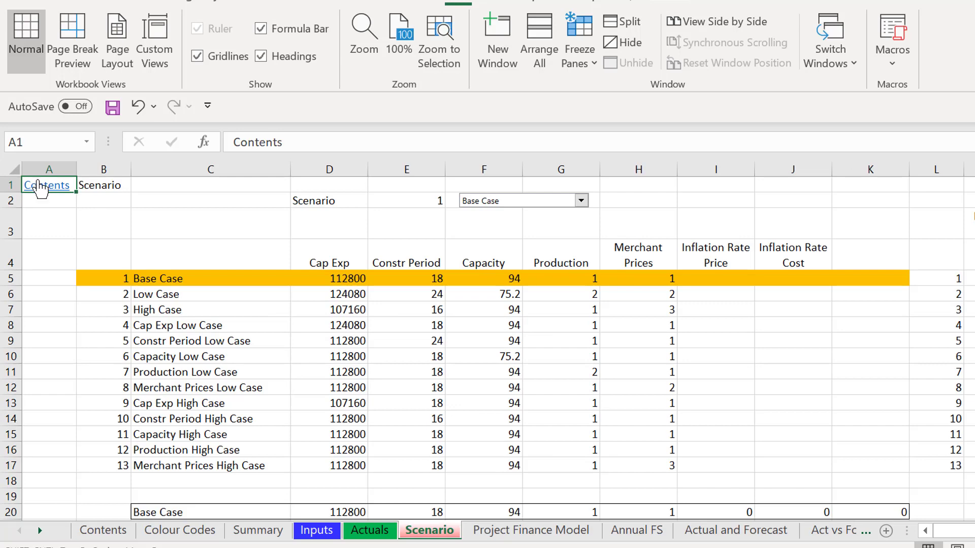
pyautogui.click(37, 184)
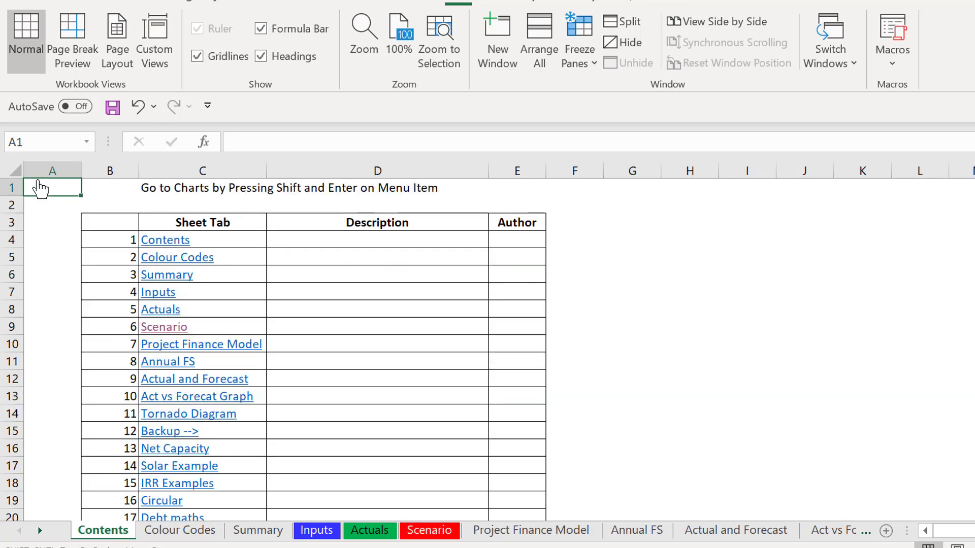
pyautogui.click(61, 389)
pyautogui.press('Down')
pyautogui.press('Down')
pyautogui.press('Down')
pyautogui.press('Down')
pyautogui.press('Down')
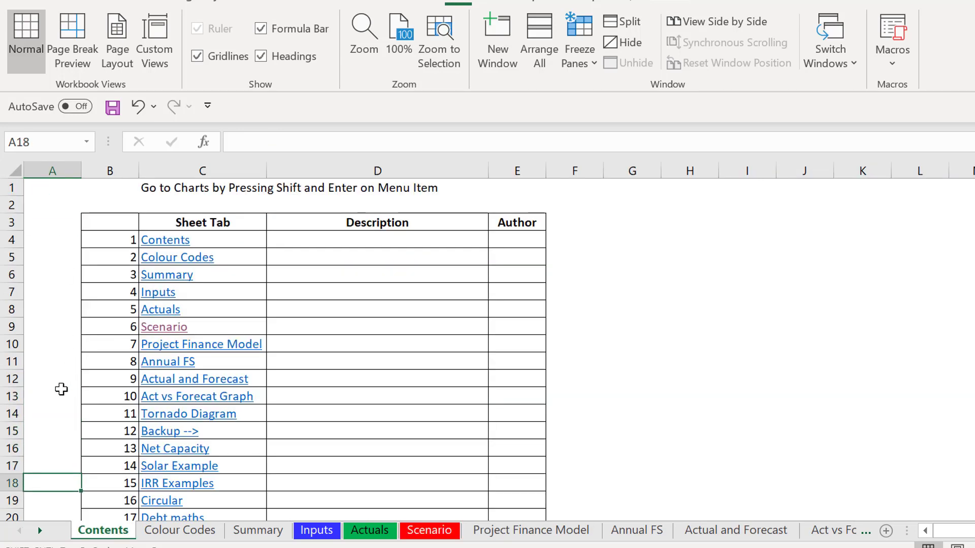
pyautogui.press('Up')
pyautogui.press('Up')
pyautogui.press('Down')
pyautogui.press('Down')
pyautogui.press('Down')
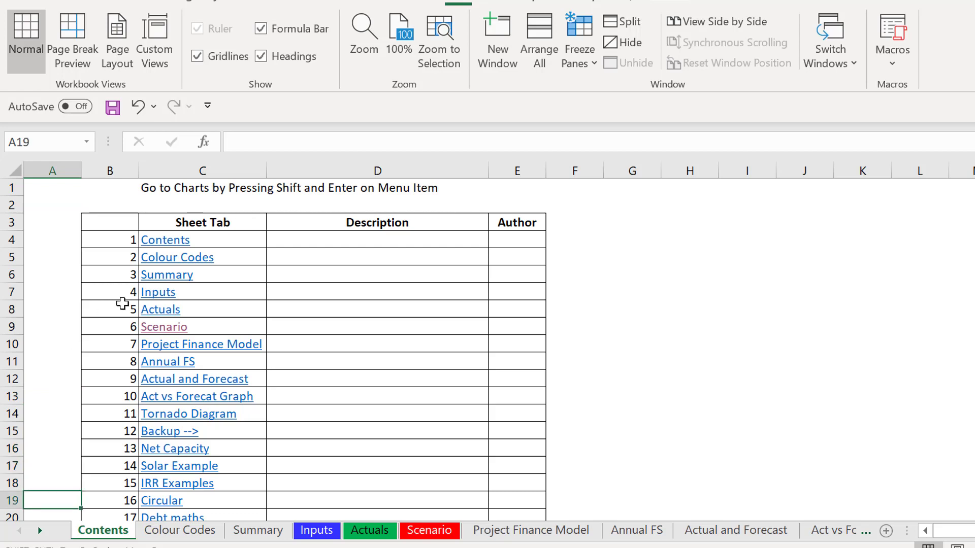
# Test the Act vs Forecat Graph entry, going to its chart sheet with the chart navigation macro and back to Contents
pyautogui.click(190, 398)
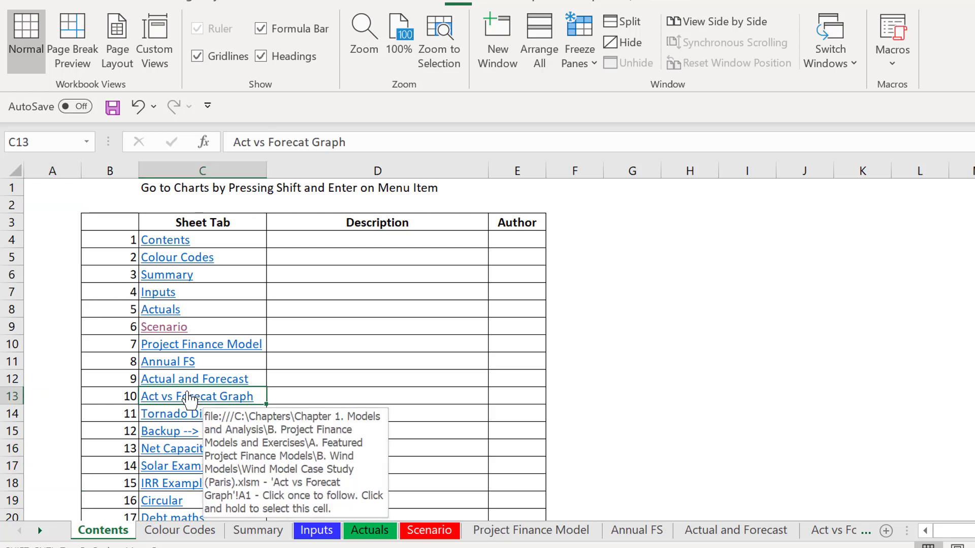
pyautogui.click(582, 320)
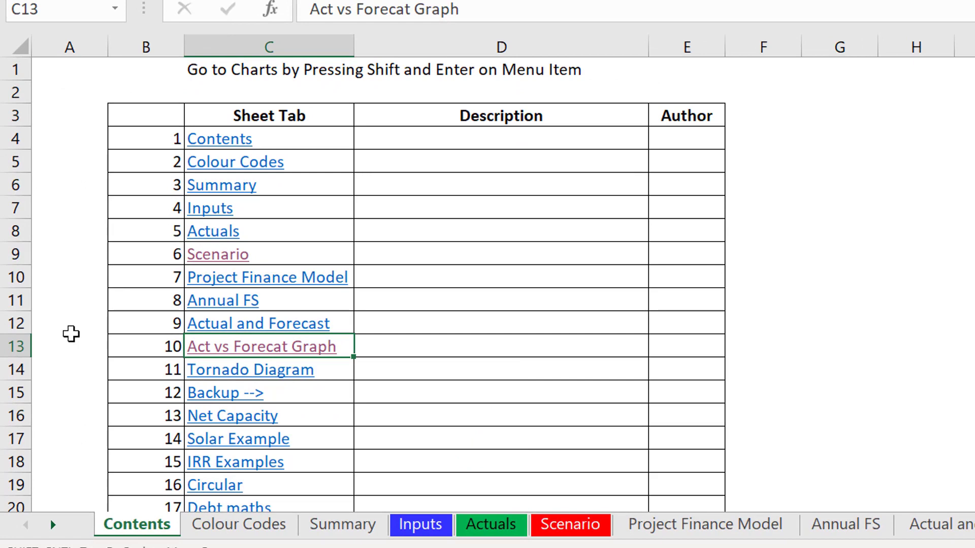
pyautogui.hotkey('shift', 'space')
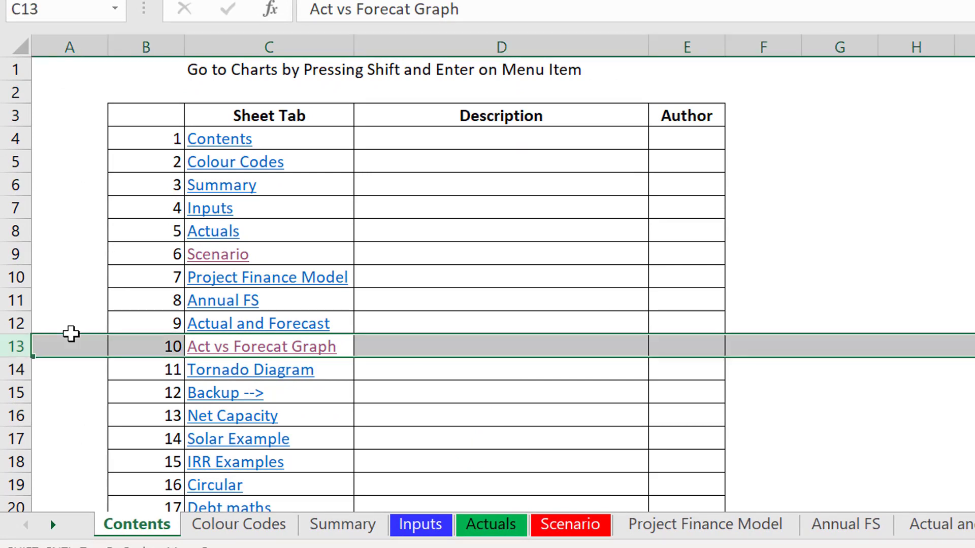
pyautogui.press('Right')
pyautogui.press('Left')
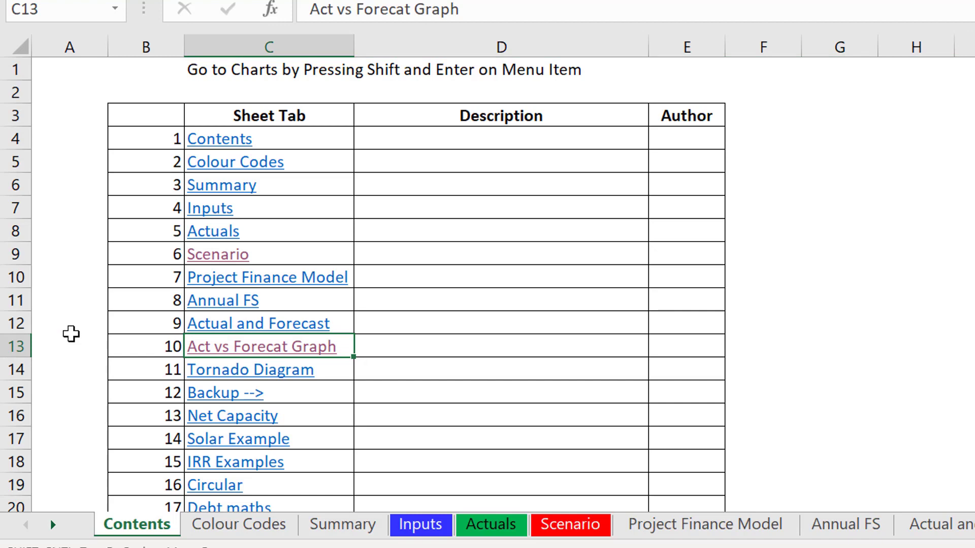
pyautogui.hotkey('shift', 'Return')
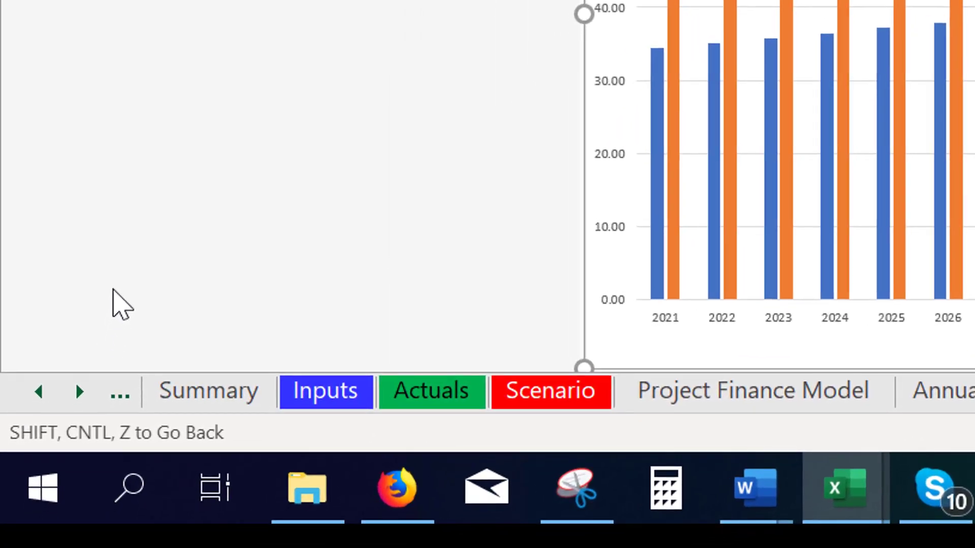
pyautogui.hotkey('ctrl', 'shift', 'z')
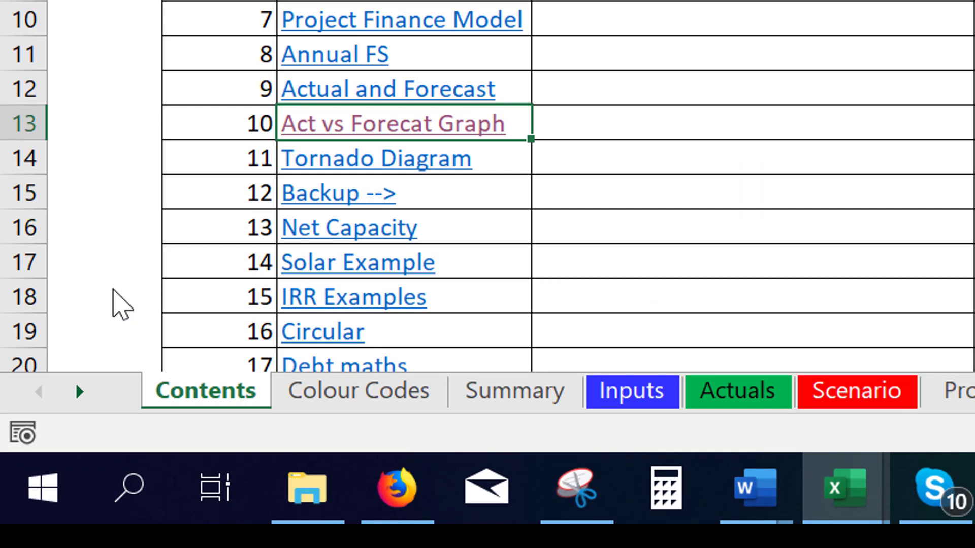
# Go to the Tornado Diagram chart sheet from its entry in the contents table and return to Contents
pyautogui.press('Down')
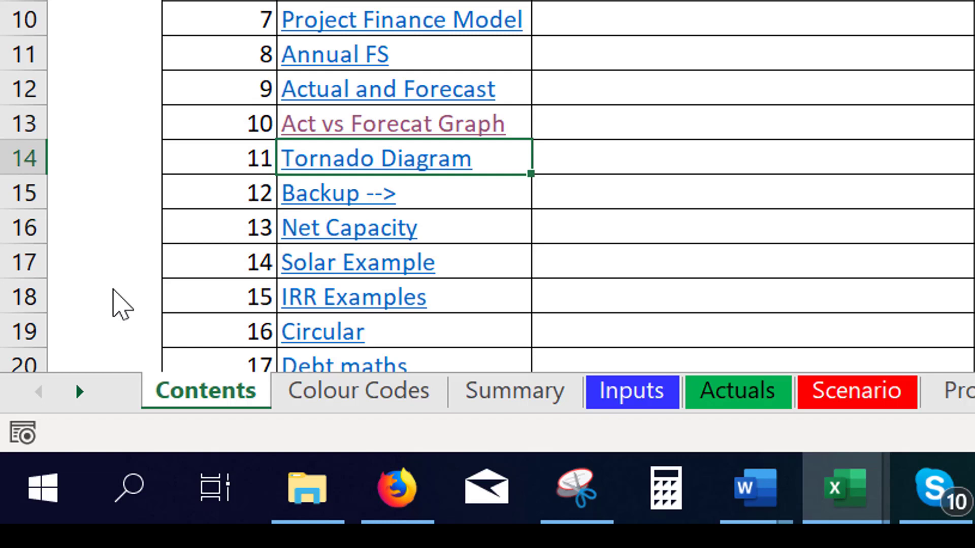
pyautogui.hotkey('ctrl', 'shift', 'a')
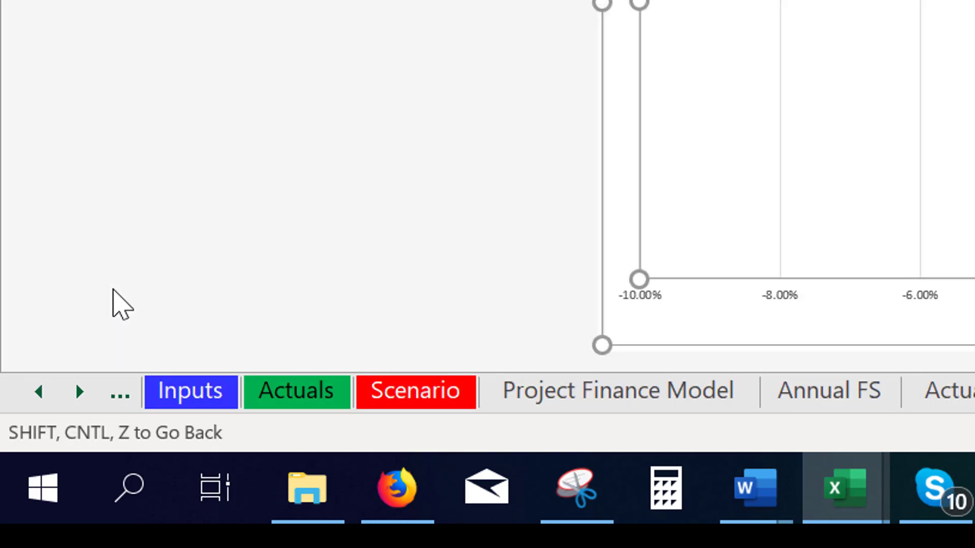
pyautogui.hotkey('ctrl', 'shift', 'z')
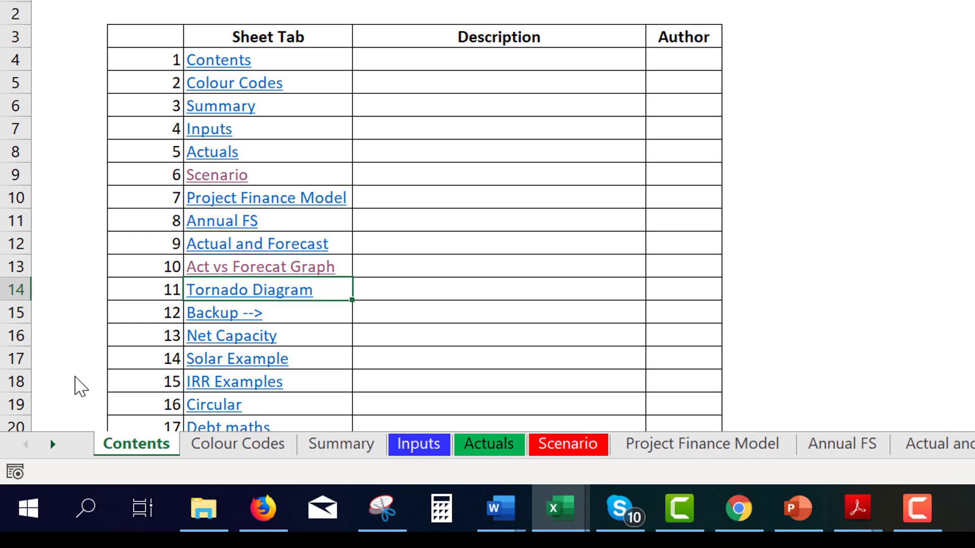
# Go from Contents to the Summary sheet and inspect the Contents link and sheet title in its first row
pyautogui.press('pagedown')
pyautogui.press('pageup')
pyautogui.hotkey('ctrl', 'pagedown')
pyautogui.hotkey('ctrl', 'pagedown')
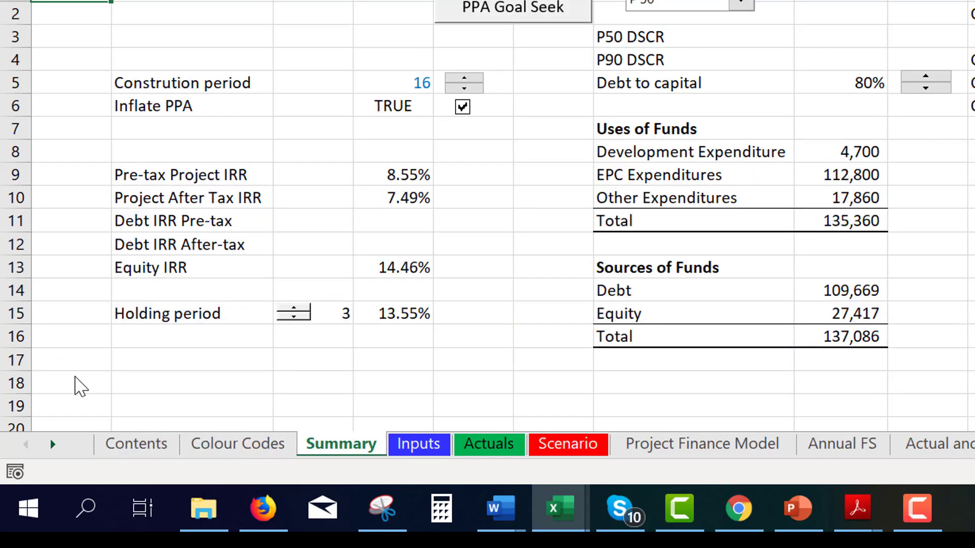
pyautogui.click(155, 201)
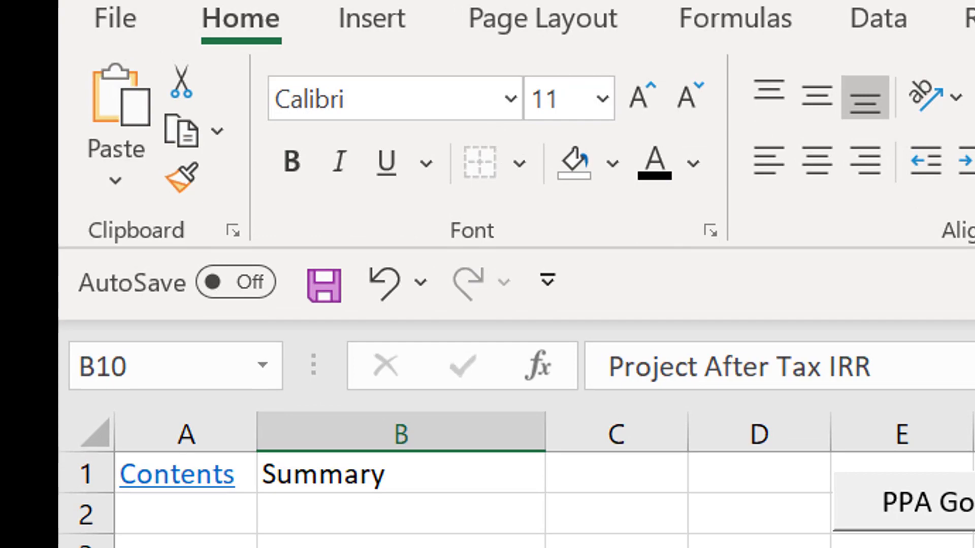
# Examine the zoom level of each sheet from Inputs through Debt maths, including the chart sheets, for a consistent view
pyautogui.hotkey('ctrl', 'pagedown')
pyautogui.hotkey('ctrl', 'pagedown')
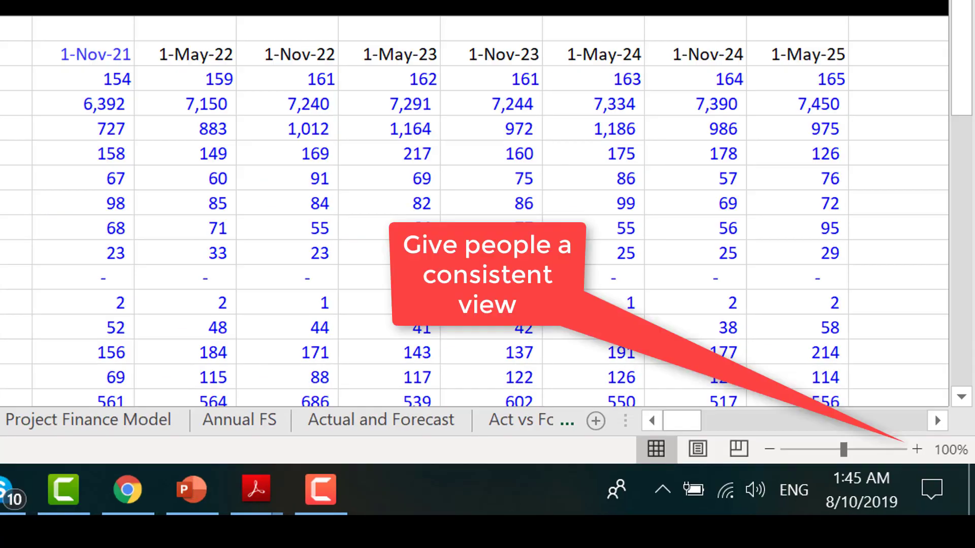
pyautogui.hotkey('ctrl', 'pagedown')
pyautogui.hotkey('ctrl', 'pagedown')
pyautogui.hotkey('ctrl', 'pagedown')
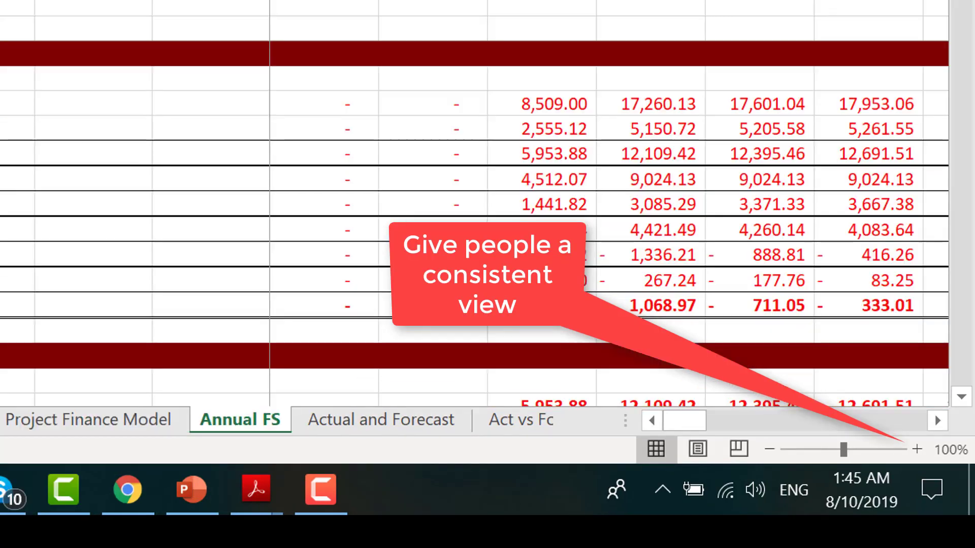
pyautogui.hotkey('ctrl', 'pagedown')
pyautogui.hotkey('ctrl', 'pagedown')
pyautogui.hotkey('ctrl', 'pagedown')
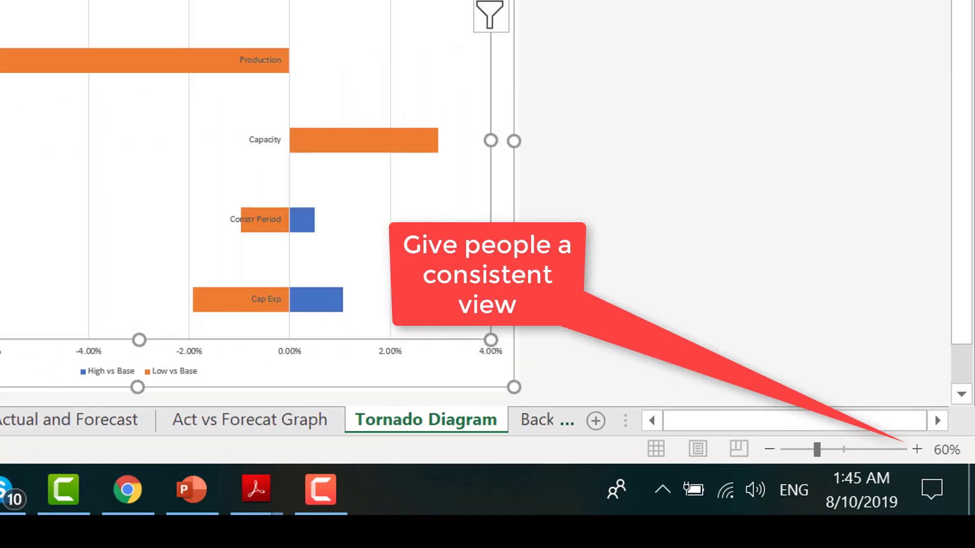
pyautogui.hotkey('ctrl', 'pagedown')
pyautogui.hotkey('ctrl', 'pagedown')
pyautogui.hotkey('ctrl', 'pagedown')
pyautogui.hotkey('ctrl', 'pagedown')
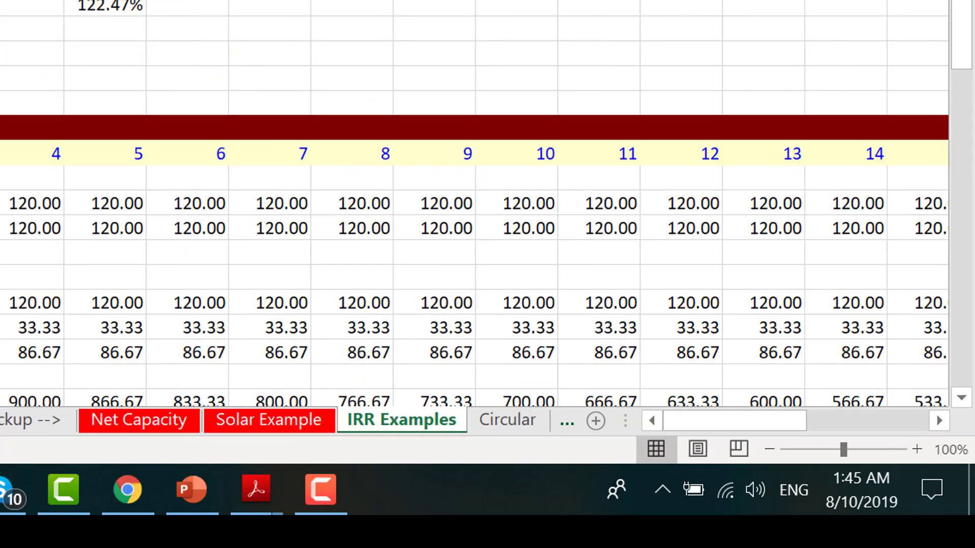
pyautogui.hotkey('ctrl', 'pagedown')
pyautogui.hotkey('ctrl', 'pagedown')
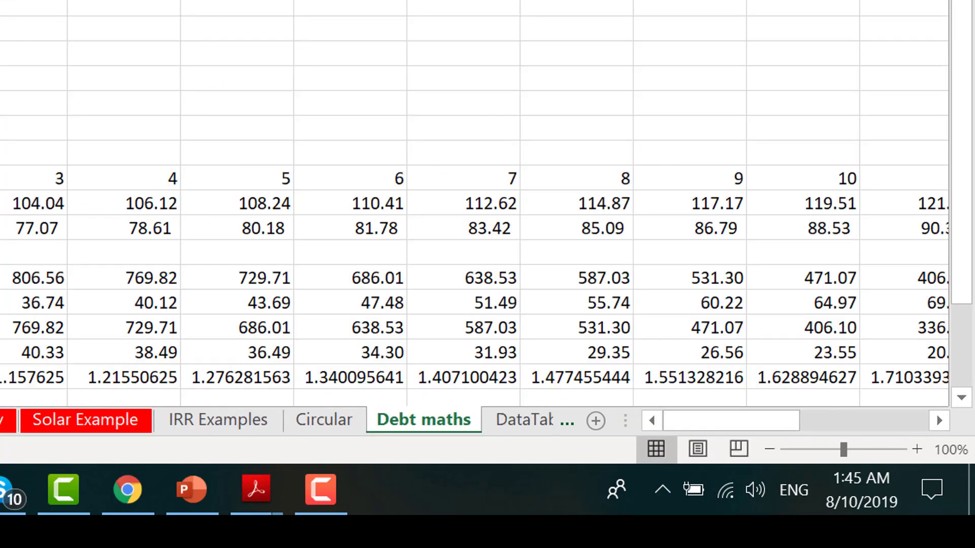
# Go back through the sheets from Debt maths to Contents, comparing their zoom levels again
pyautogui.hotkey('ctrl', 'pageup')
pyautogui.hotkey('ctrl', 'pageup')
pyautogui.hotkey('ctrl', 'pageup')
pyautogui.hotkey('ctrl', 'pageup')
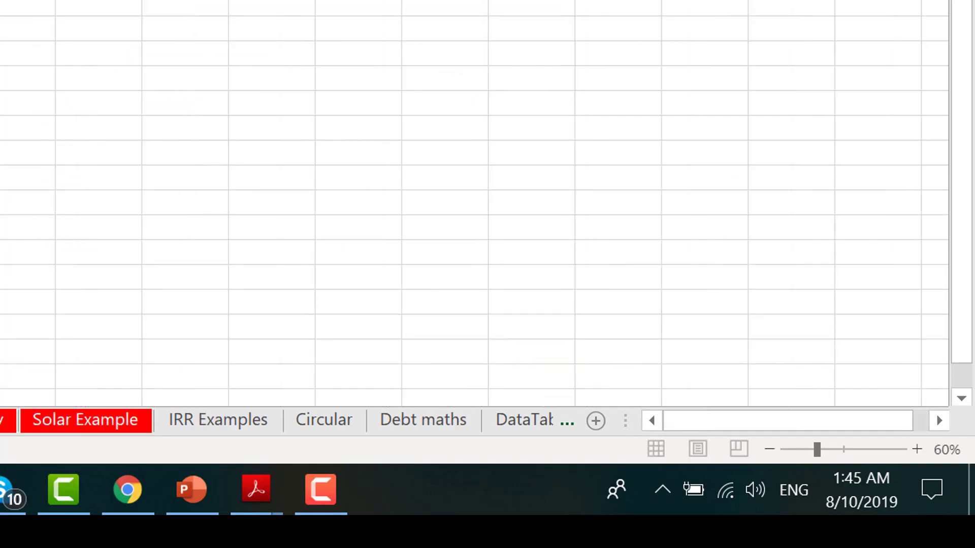
pyautogui.hotkey('ctrl', 'pageup')
pyautogui.hotkey('ctrl', 'pageup')
pyautogui.hotkey('ctrl', 'pageup')
pyautogui.hotkey('ctrl', 'pageup')
pyautogui.hotkey('ctrl', 'pageup')
pyautogui.hotkey('ctrl', 'pageup')
pyautogui.hotkey('ctrl', 'pageup')
pyautogui.hotkey('ctrl', 'pageup')
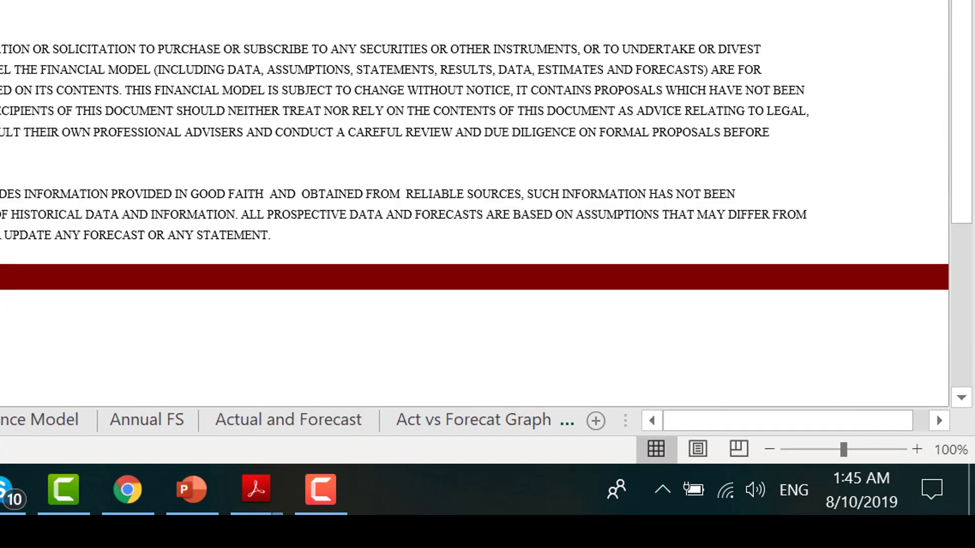
pyautogui.hotkey('ctrl', 'pageup')
pyautogui.hotkey('ctrl', 'pageup')
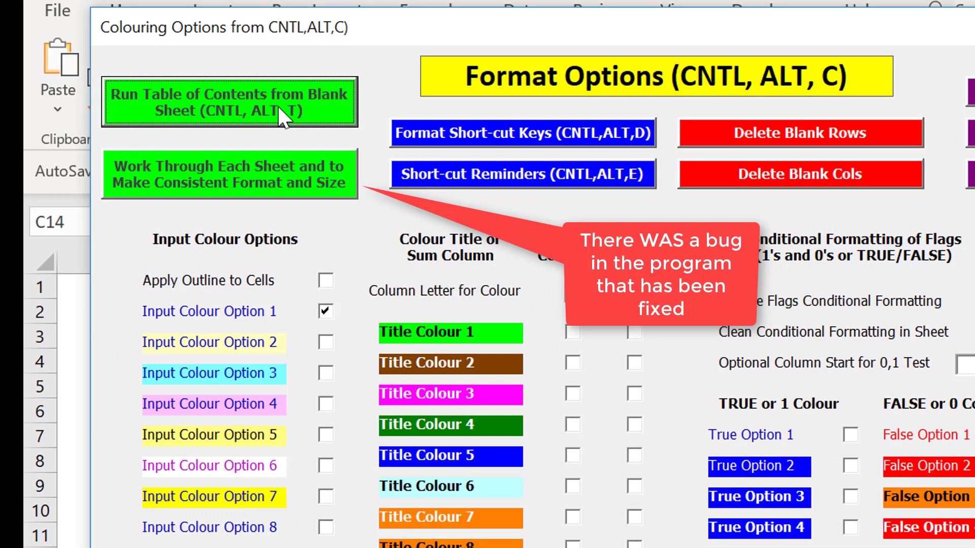
# Try to create the table of contents again on the Contents sheet with the Generic Macros format options
pyautogui.click(279, 106)
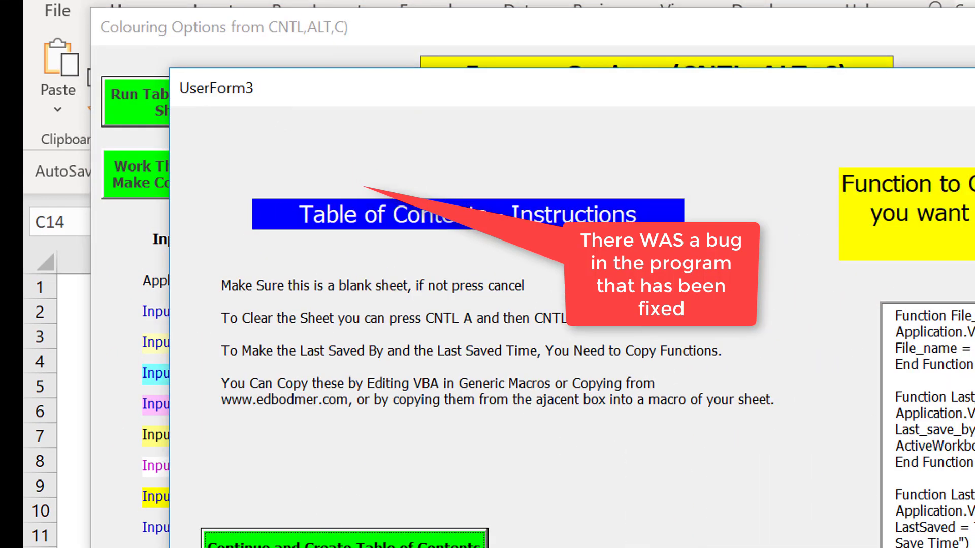
pyautogui.click(350, 545)
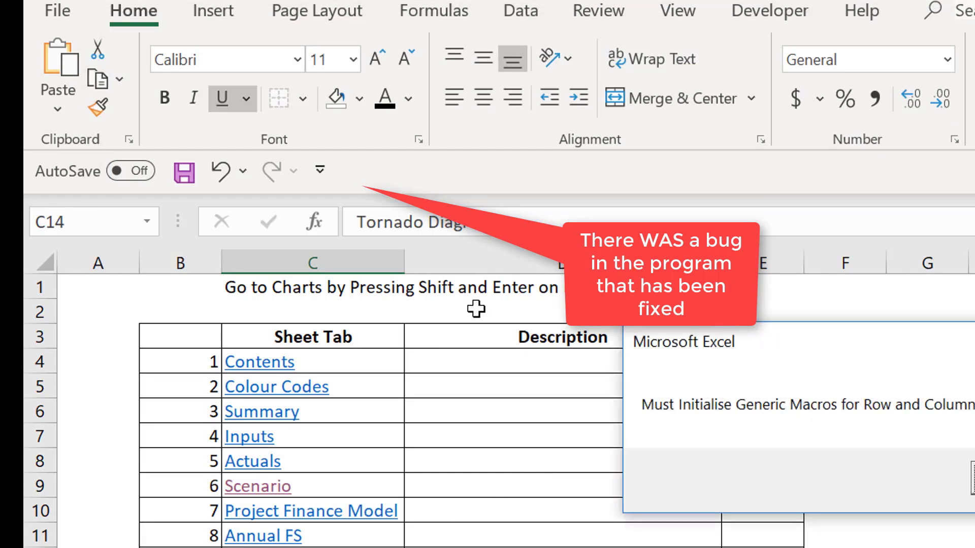
pyautogui.press('Return')
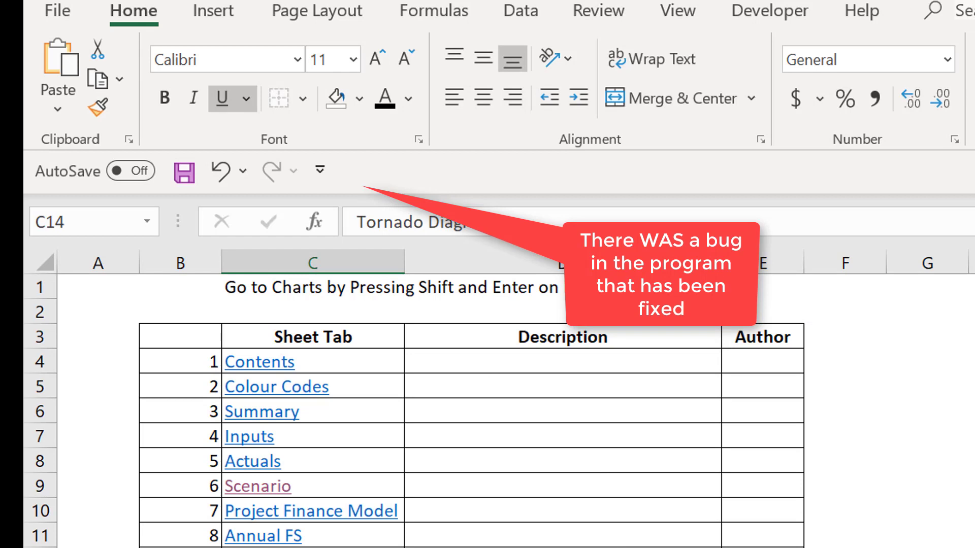
# Look through the disclaimer sheet and the Generic Macros workbook, and return to the model's Contents sheet
pyautogui.hotkey('alt', 'Tab')
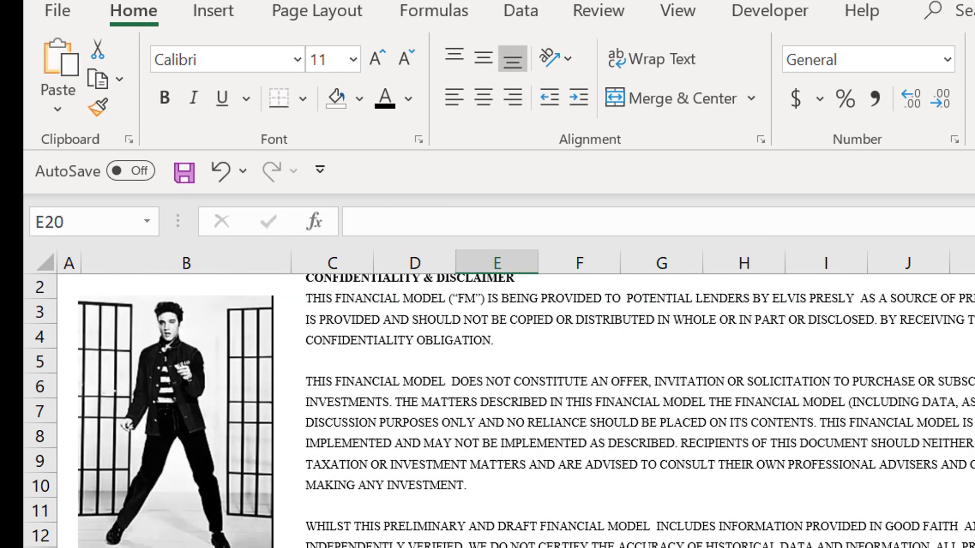
pyautogui.hotkey('ctrl', 'pagedown')
pyautogui.hotkey('ctrl', 'pagedown')
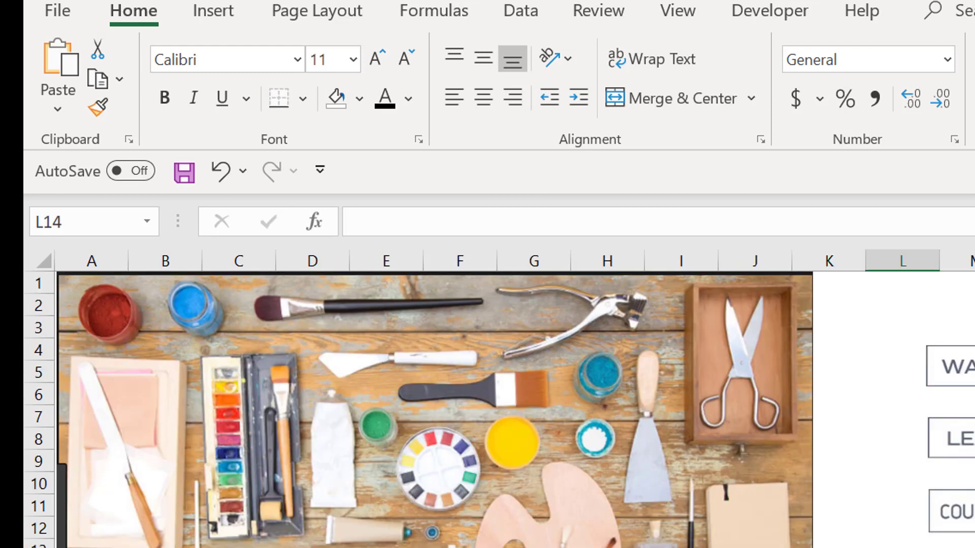
pyautogui.hotkey('ctrl', 'pagedown')
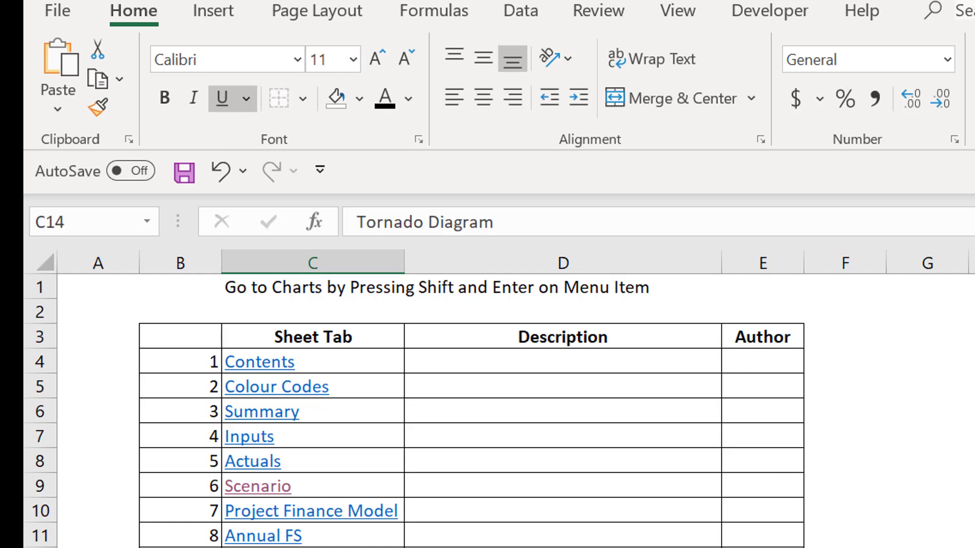
# Run the Generic Macros routine that makes the format and size of every sheet consistent, with a size of 90
pyautogui.hotkey('ctrl', 'alt', 'c')
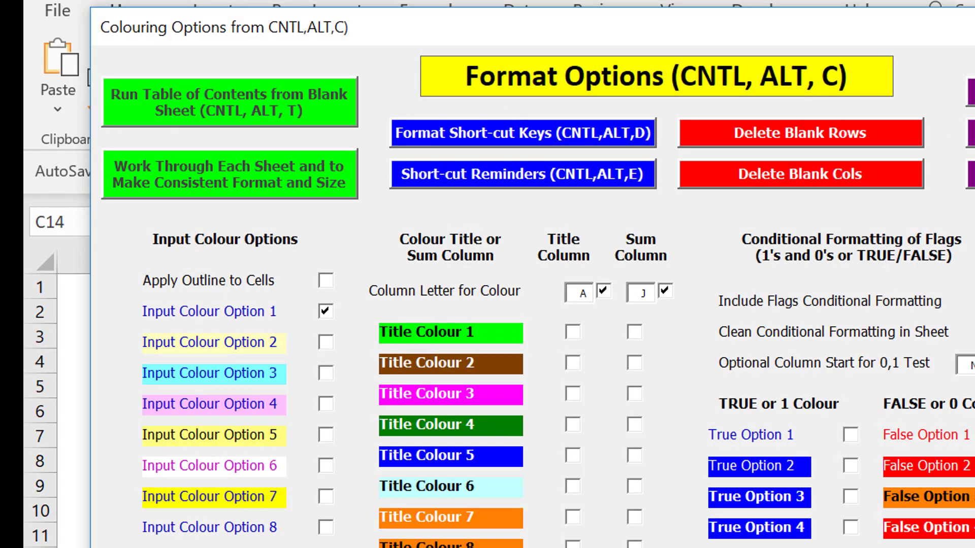
pyautogui.click(237, 157)
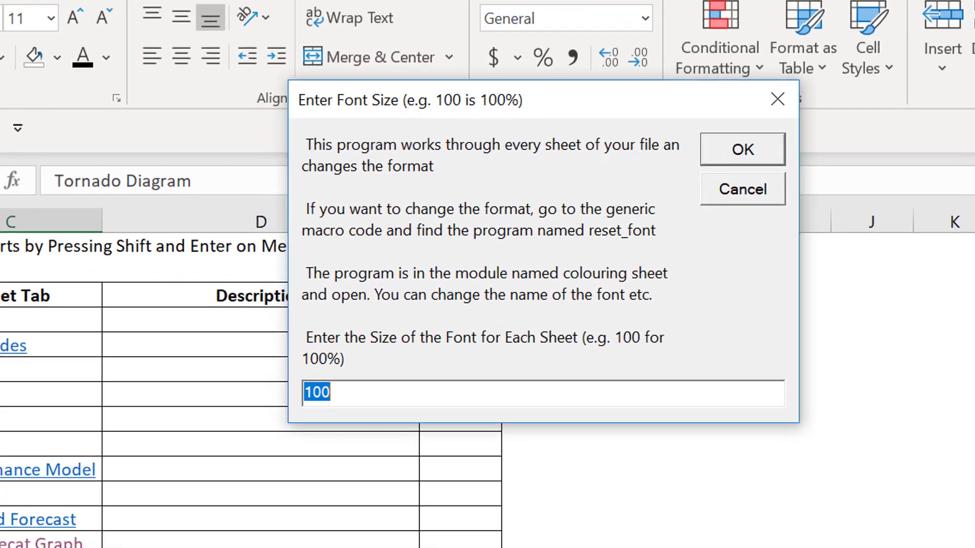
pyautogui.write('90')
pyautogui.press('Return')
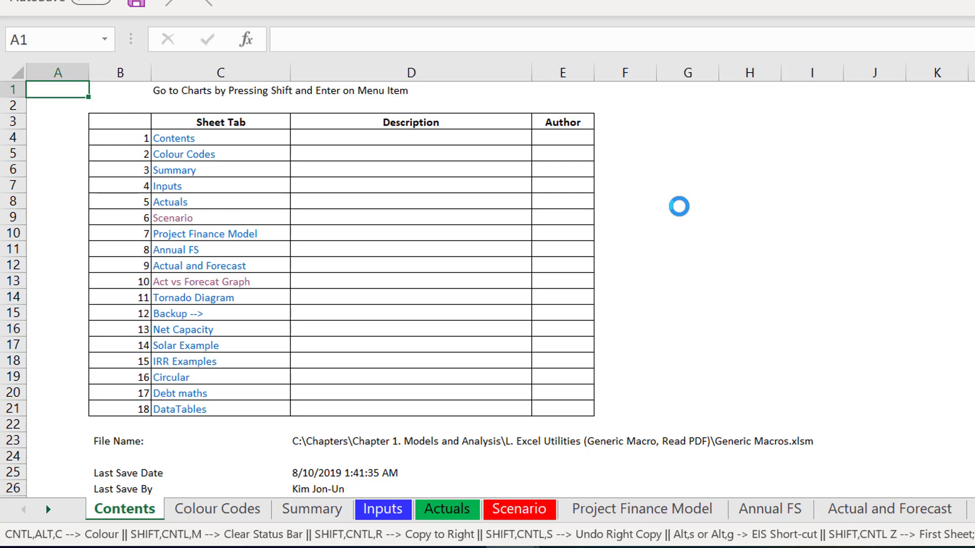
pyautogui.press('Return')
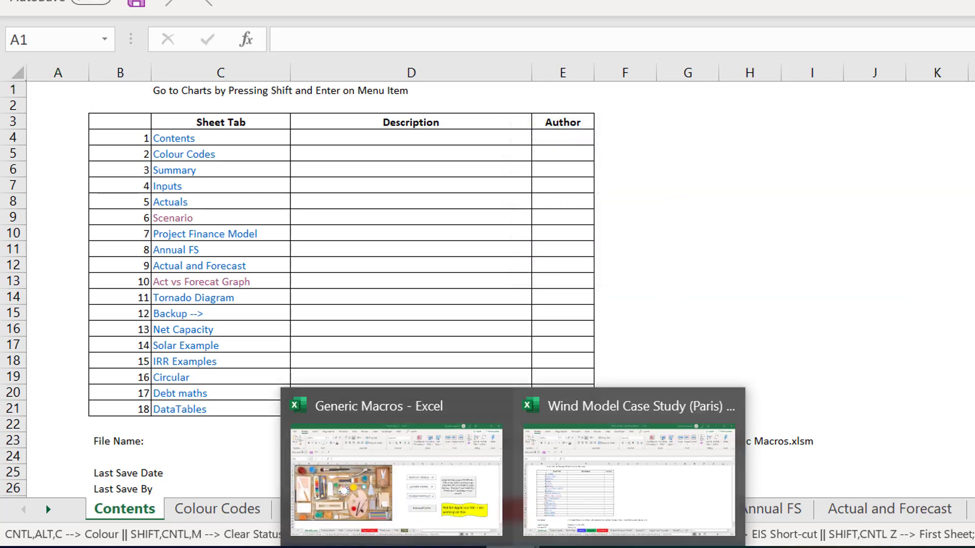
# After visiting the Generic Macros workbook, retrieve its function code with Import Functions, select all of the code and close the code window
pyautogui.click(429, 521)
pyautogui.click(833, 368)
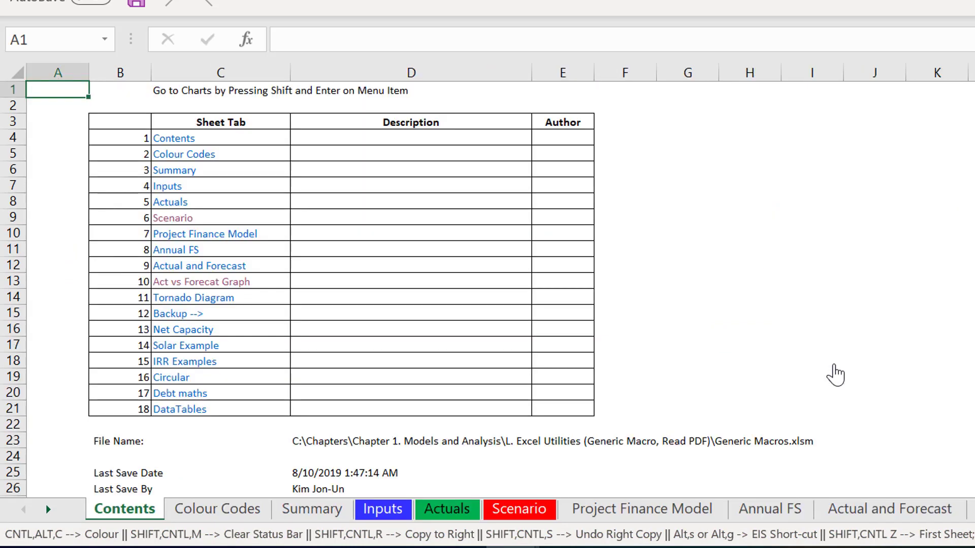
pyautogui.hotkey('ctrl', 'alt', 'c')
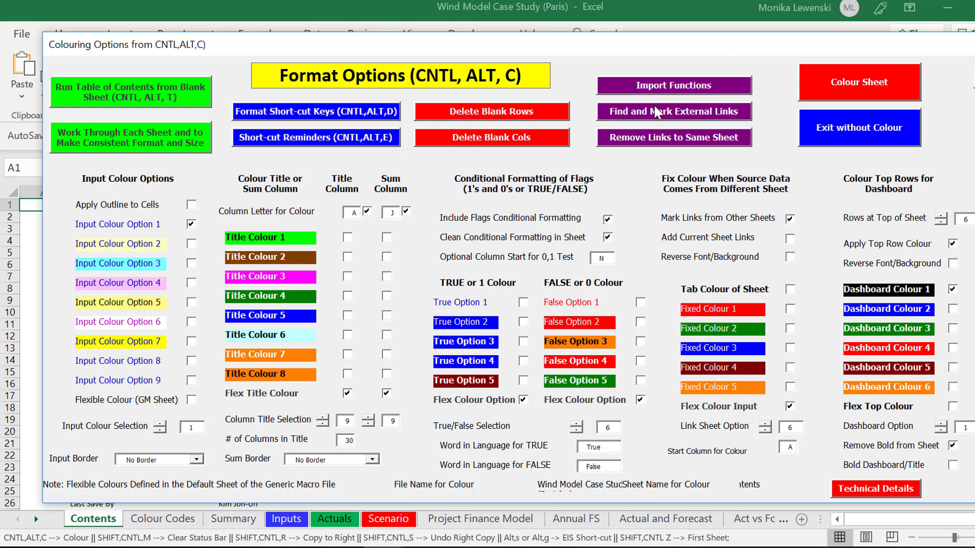
pyautogui.click(634, 85)
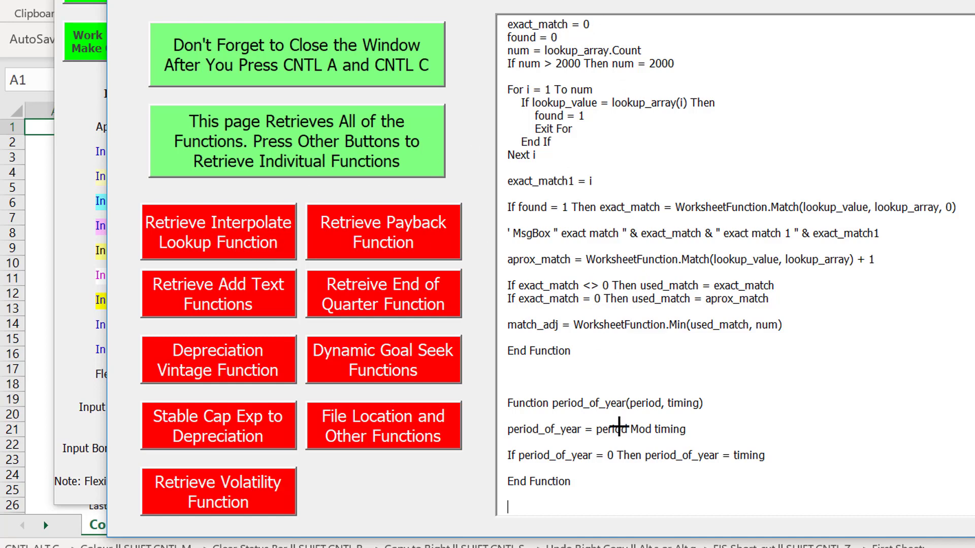
pyautogui.hotkey('ctrl', 'a')
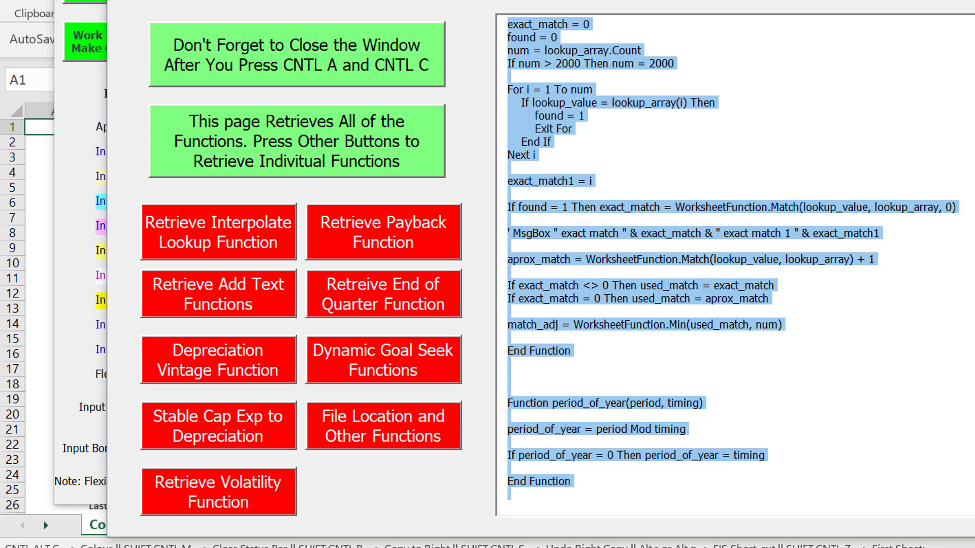
pyautogui.hotkey('alt', 'F4')
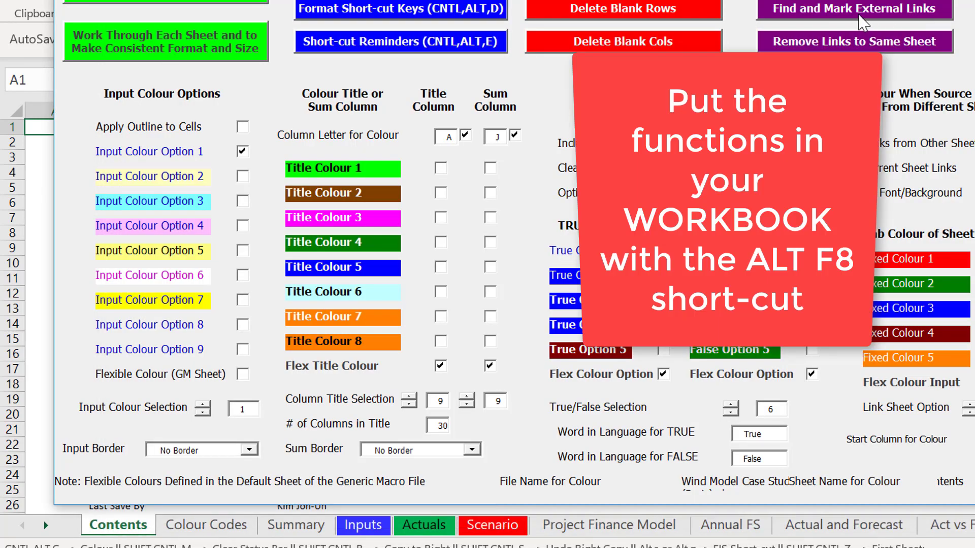